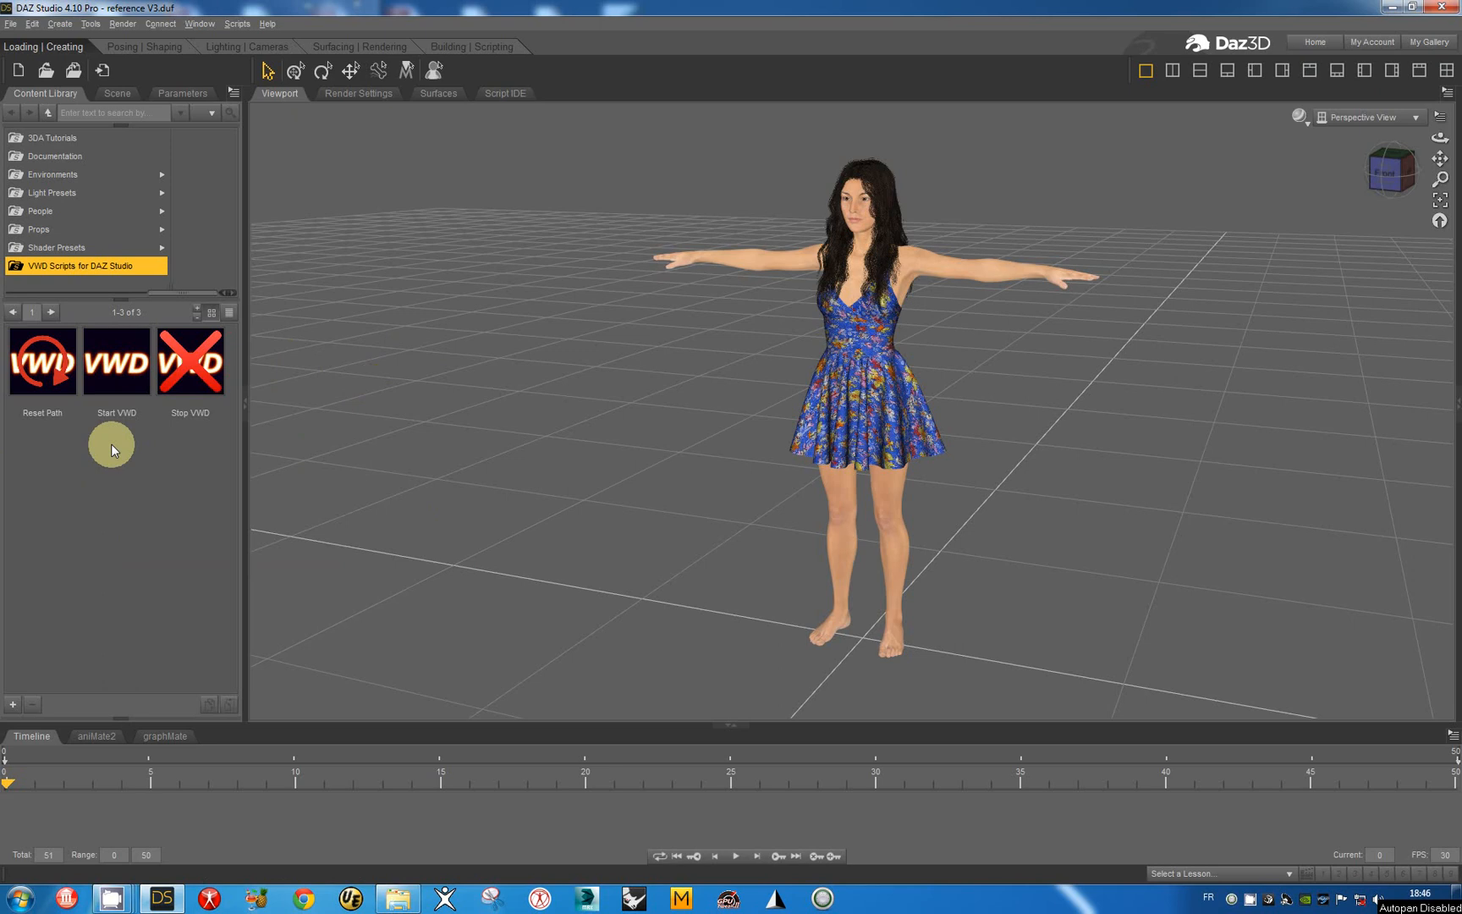
# Start VWD Cloth and Hair and import Genesis 3 Female as a collision object with springs reduction turned off
pyautogui.click(117, 372)
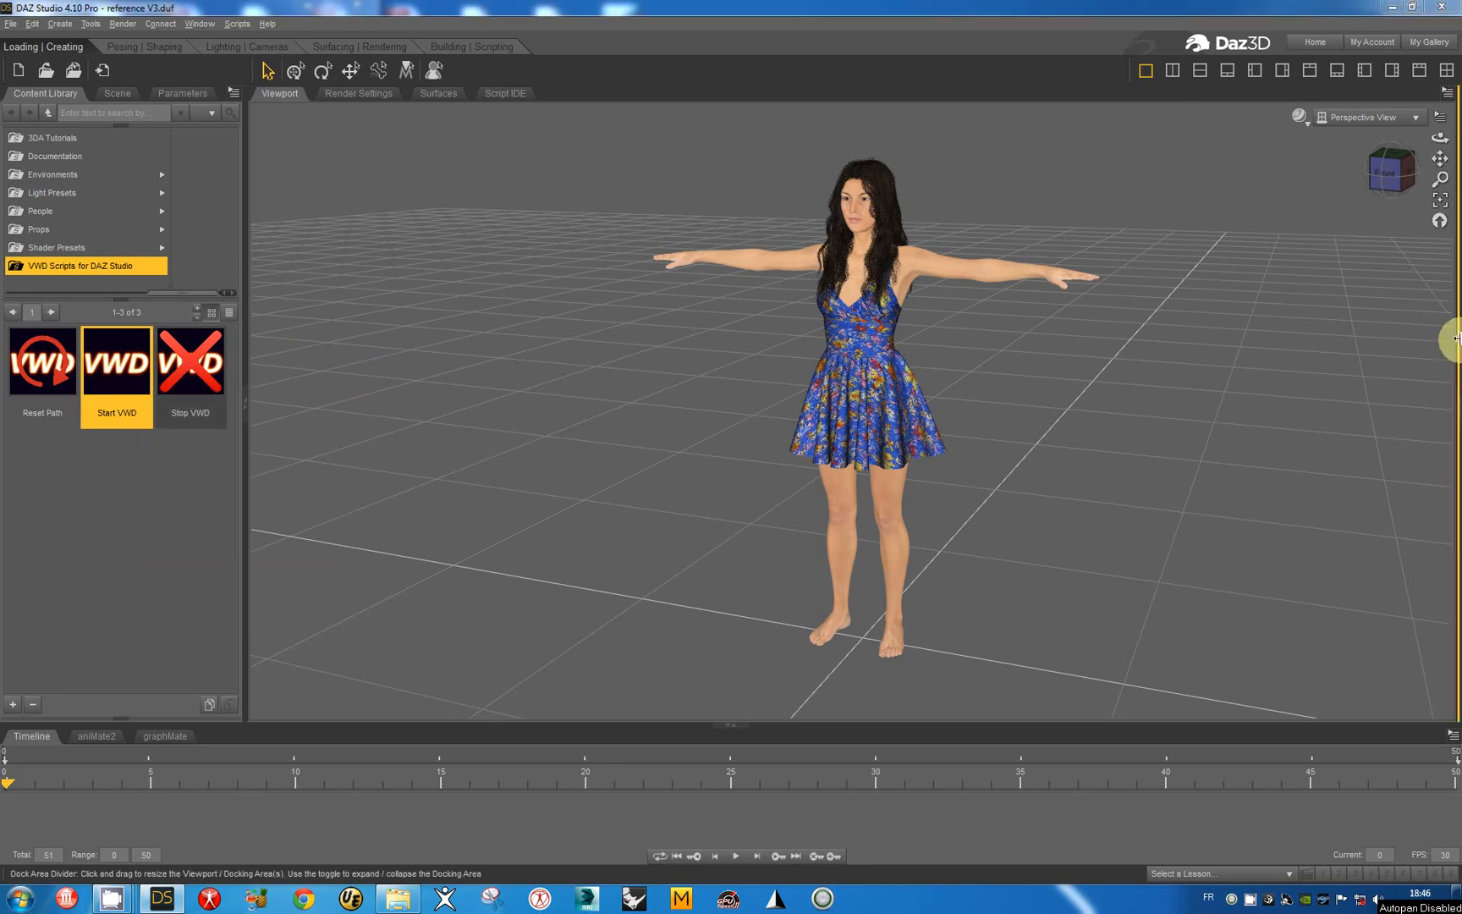
pyautogui.click(1345, 189)
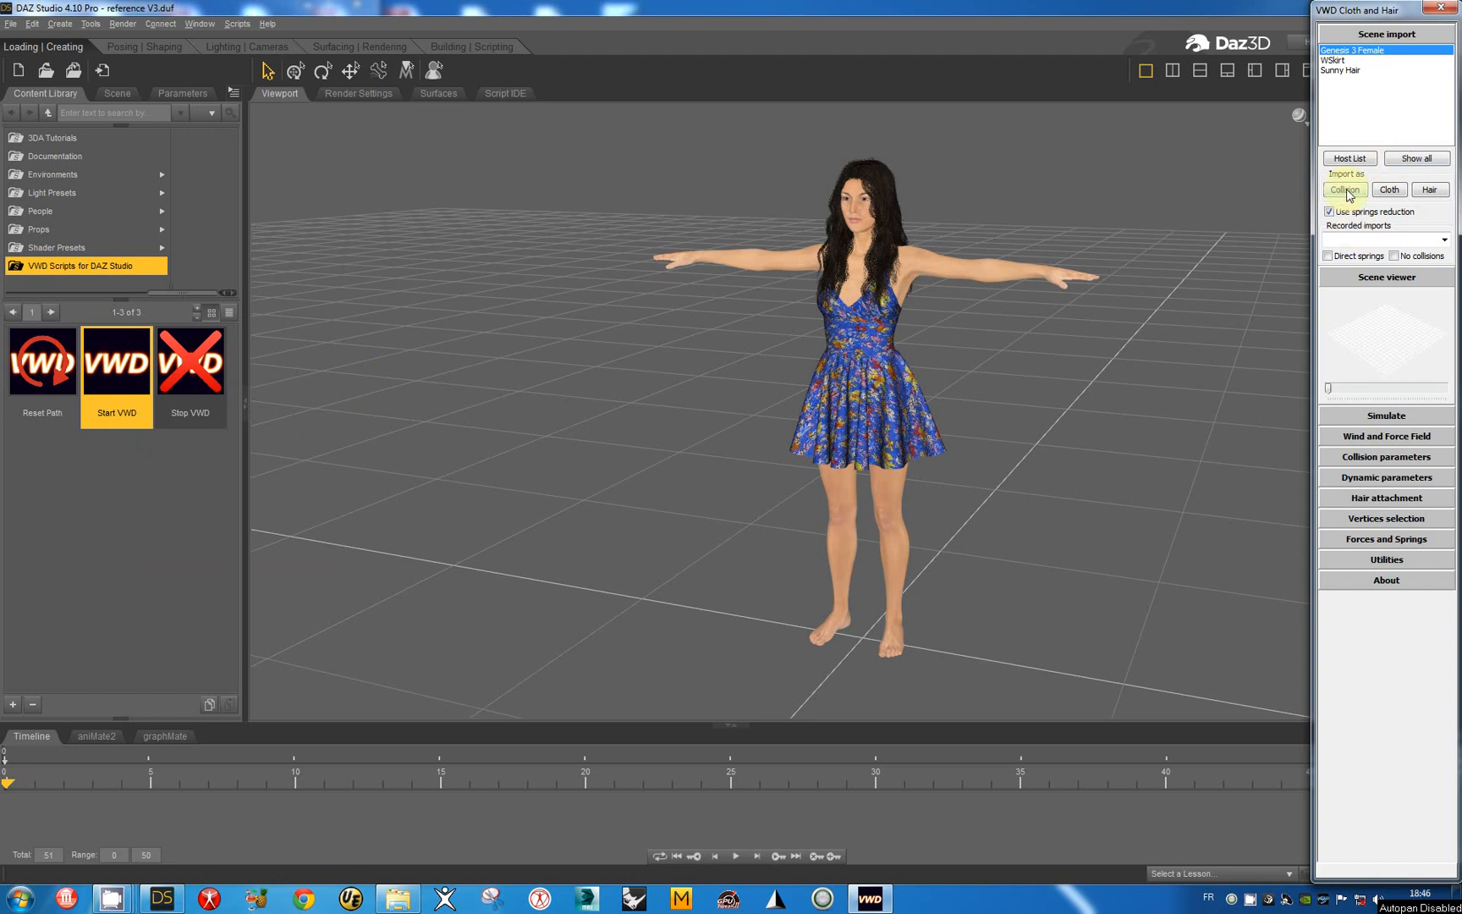
pyautogui.click(1356, 219)
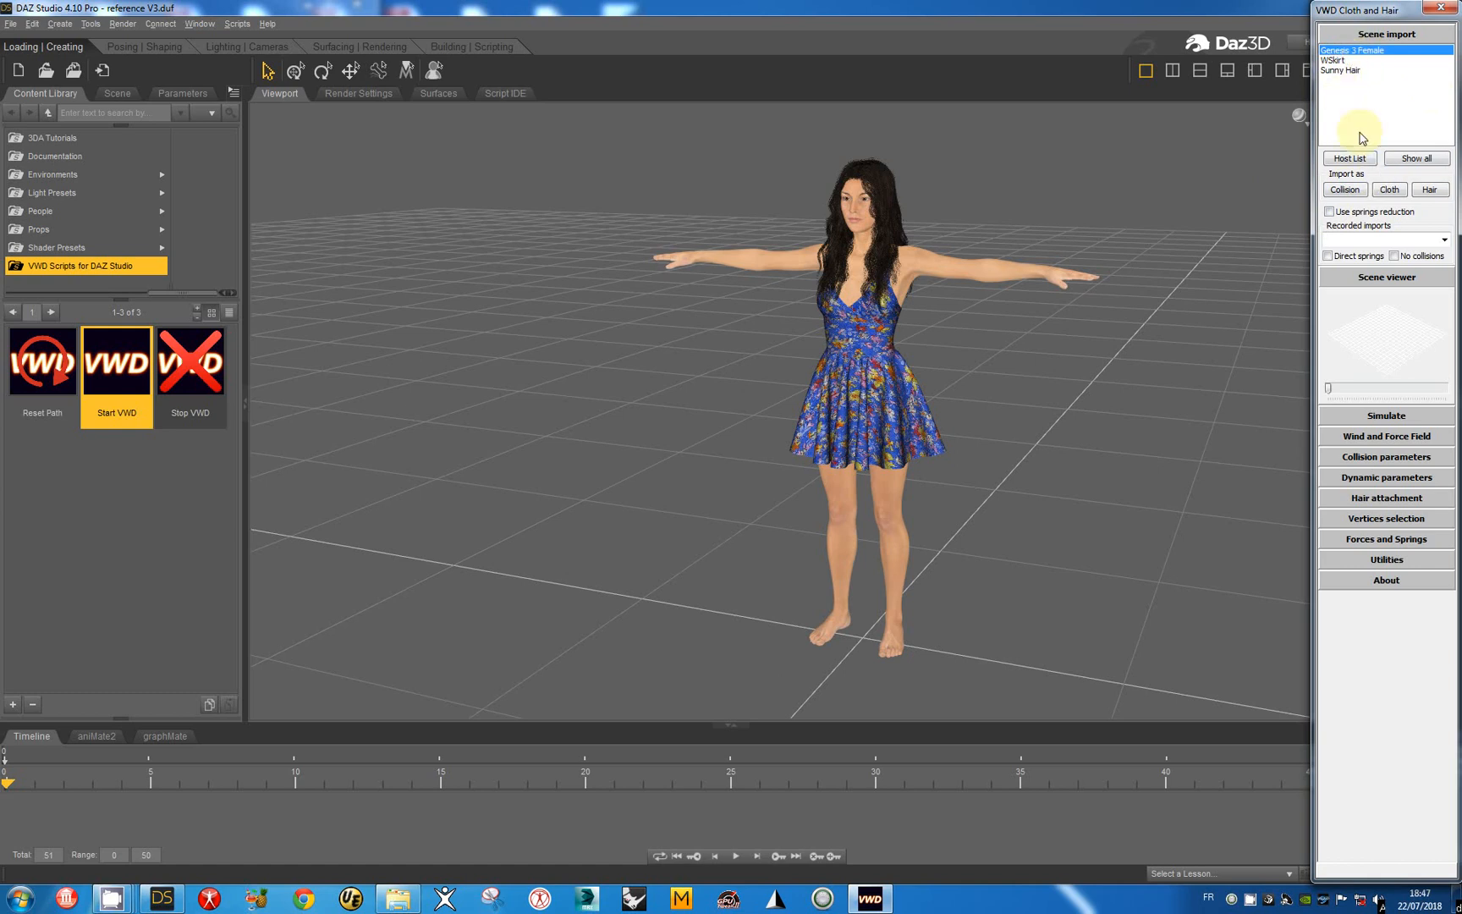
pyautogui.click(1345, 189)
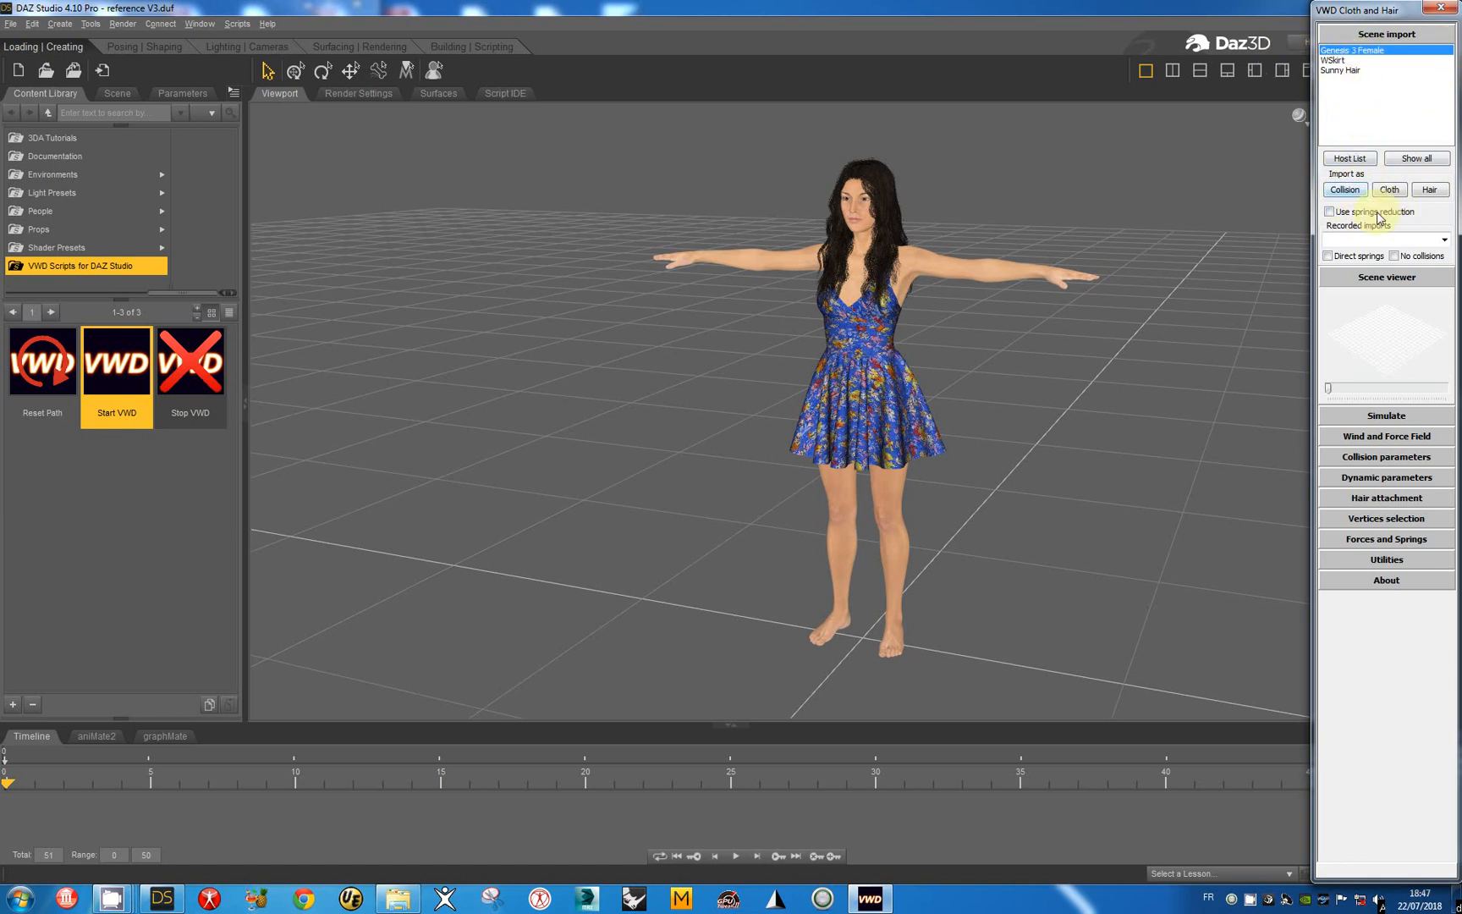
pyautogui.click(1345, 190)
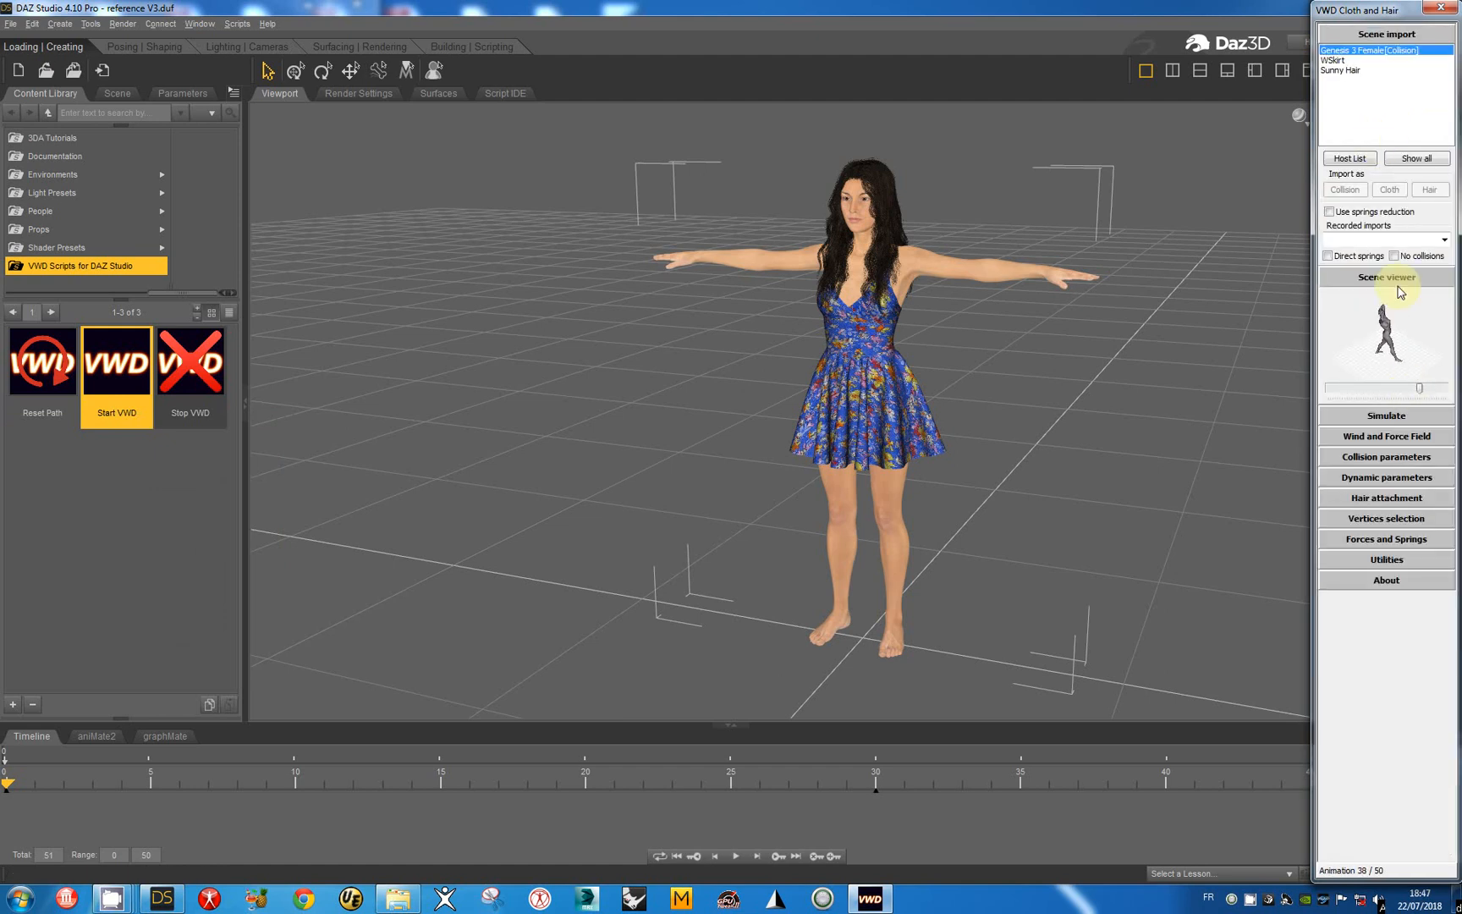
# Import WSkirt as cloth, using vertices extension instead of vertices neighborhood for the extended stiffness, and generate it
pyautogui.click(1344, 60)
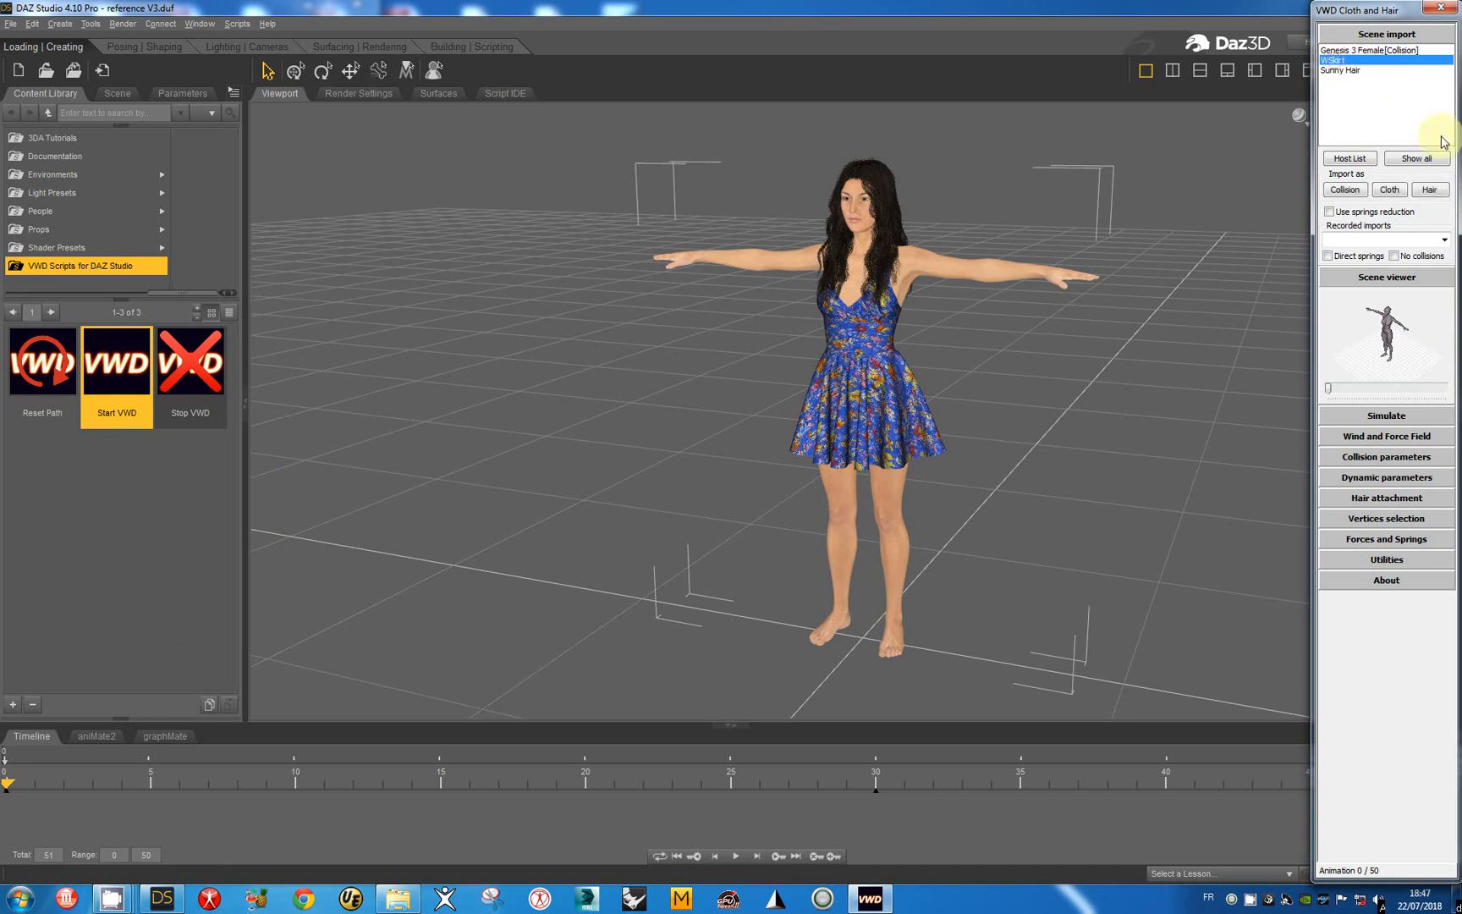
pyautogui.click(1391, 193)
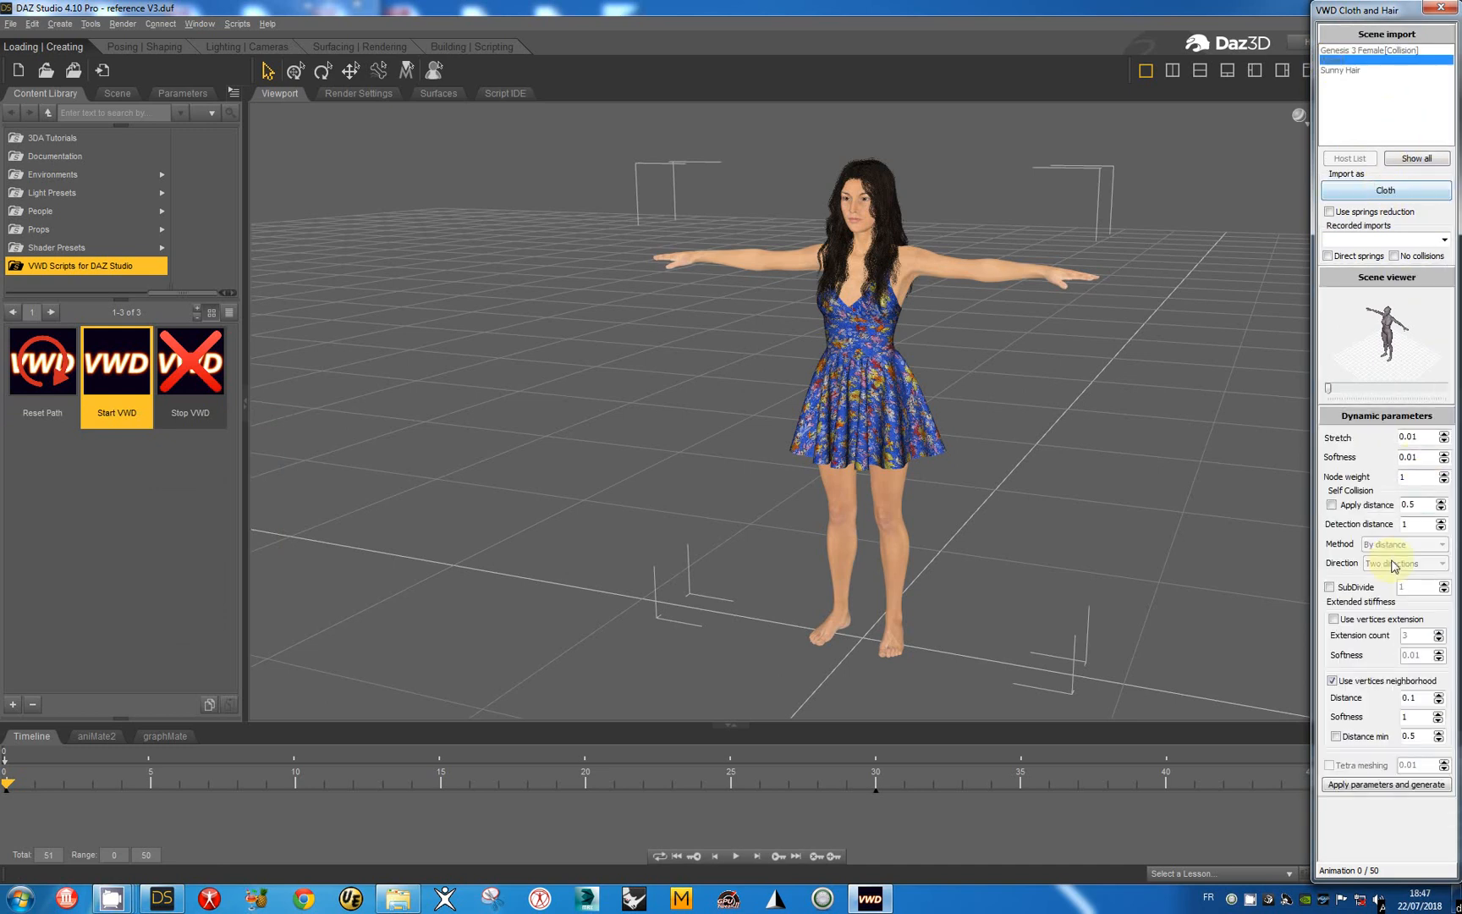
pyautogui.click(1333, 680)
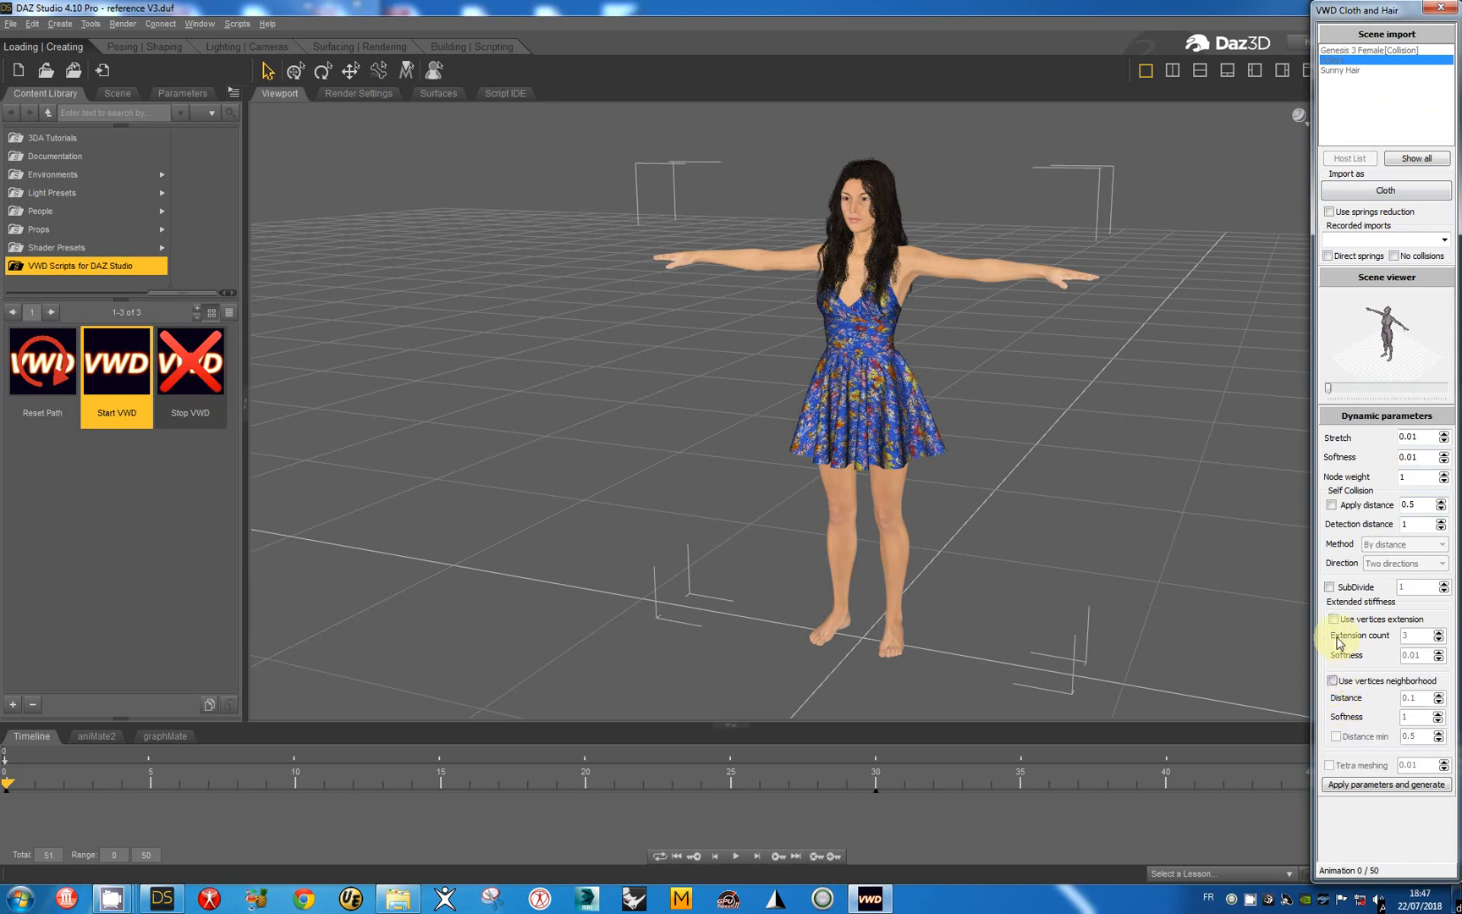
pyautogui.click(1334, 620)
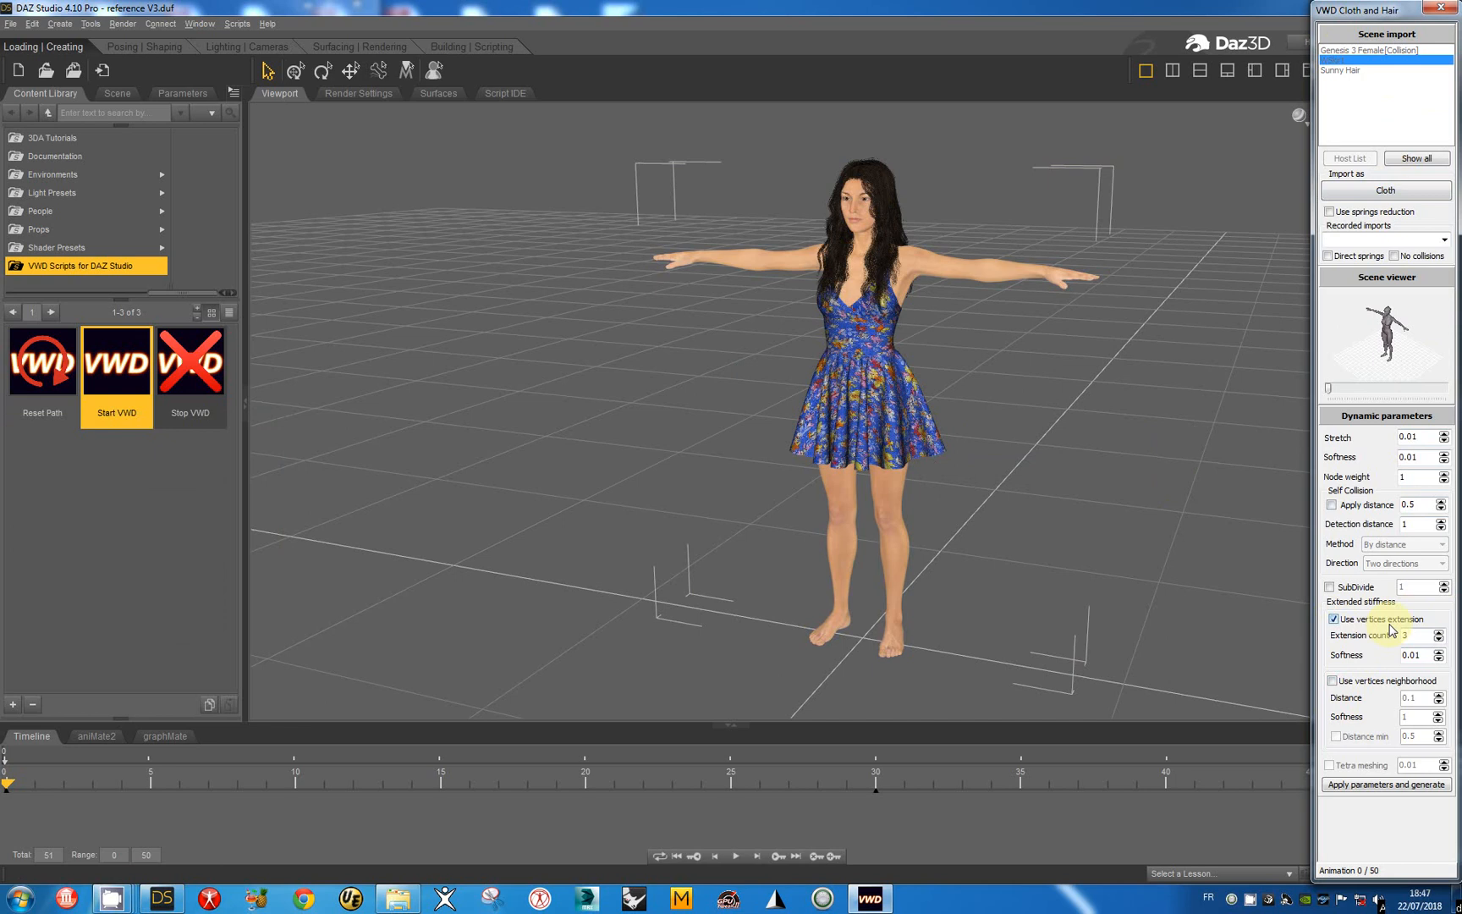
pyautogui.click(1385, 785)
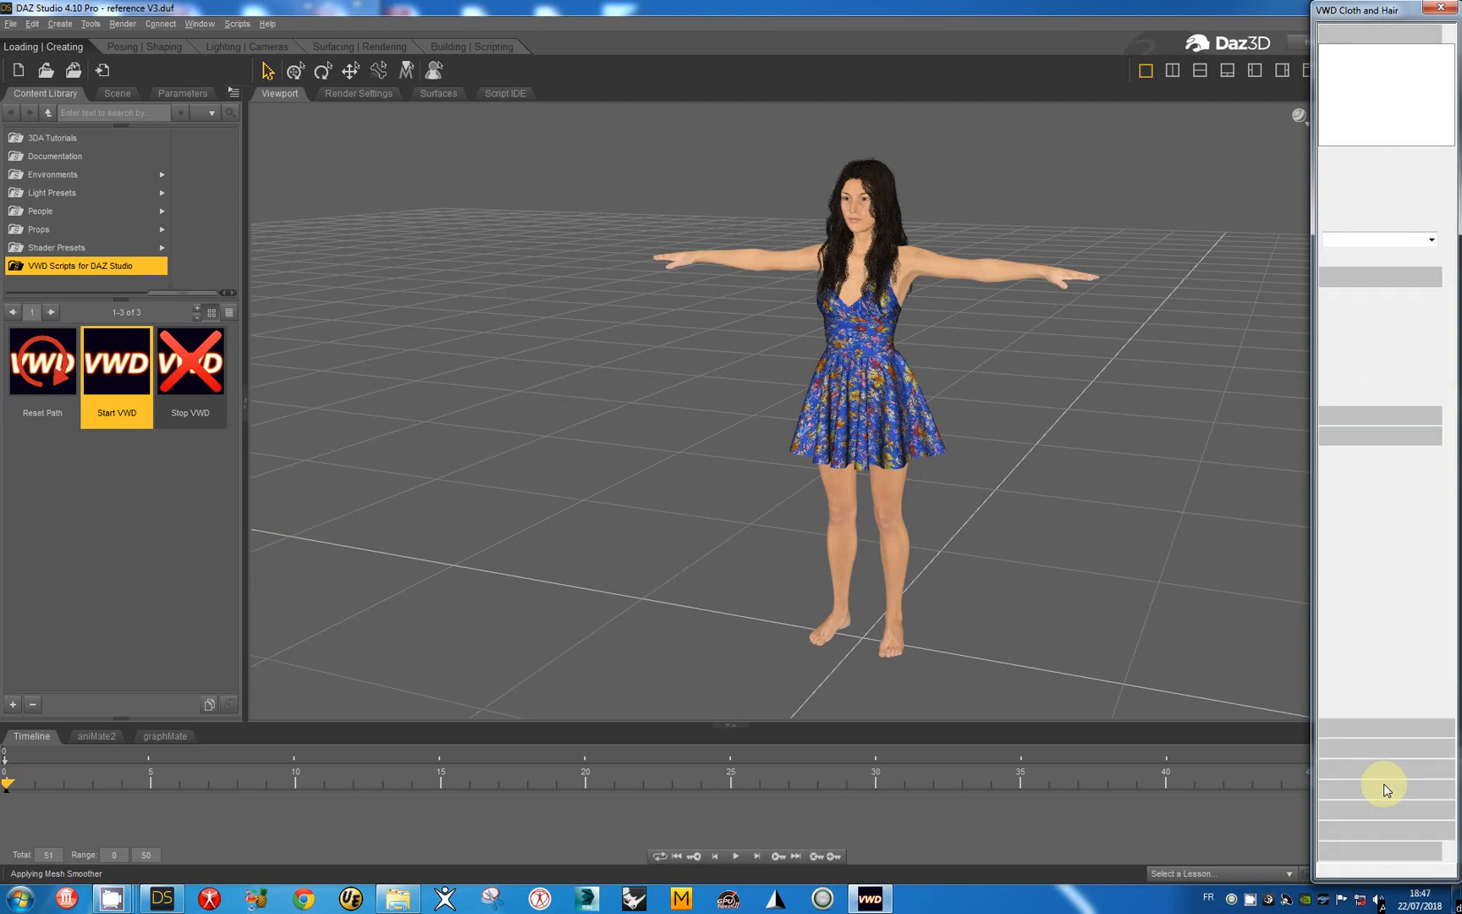
# Nail the WSkirt's free-edge vertices, excluding the bottom hem, to the collision body using a soft selection with 10 extension iterations
pyautogui.click(1378, 278)
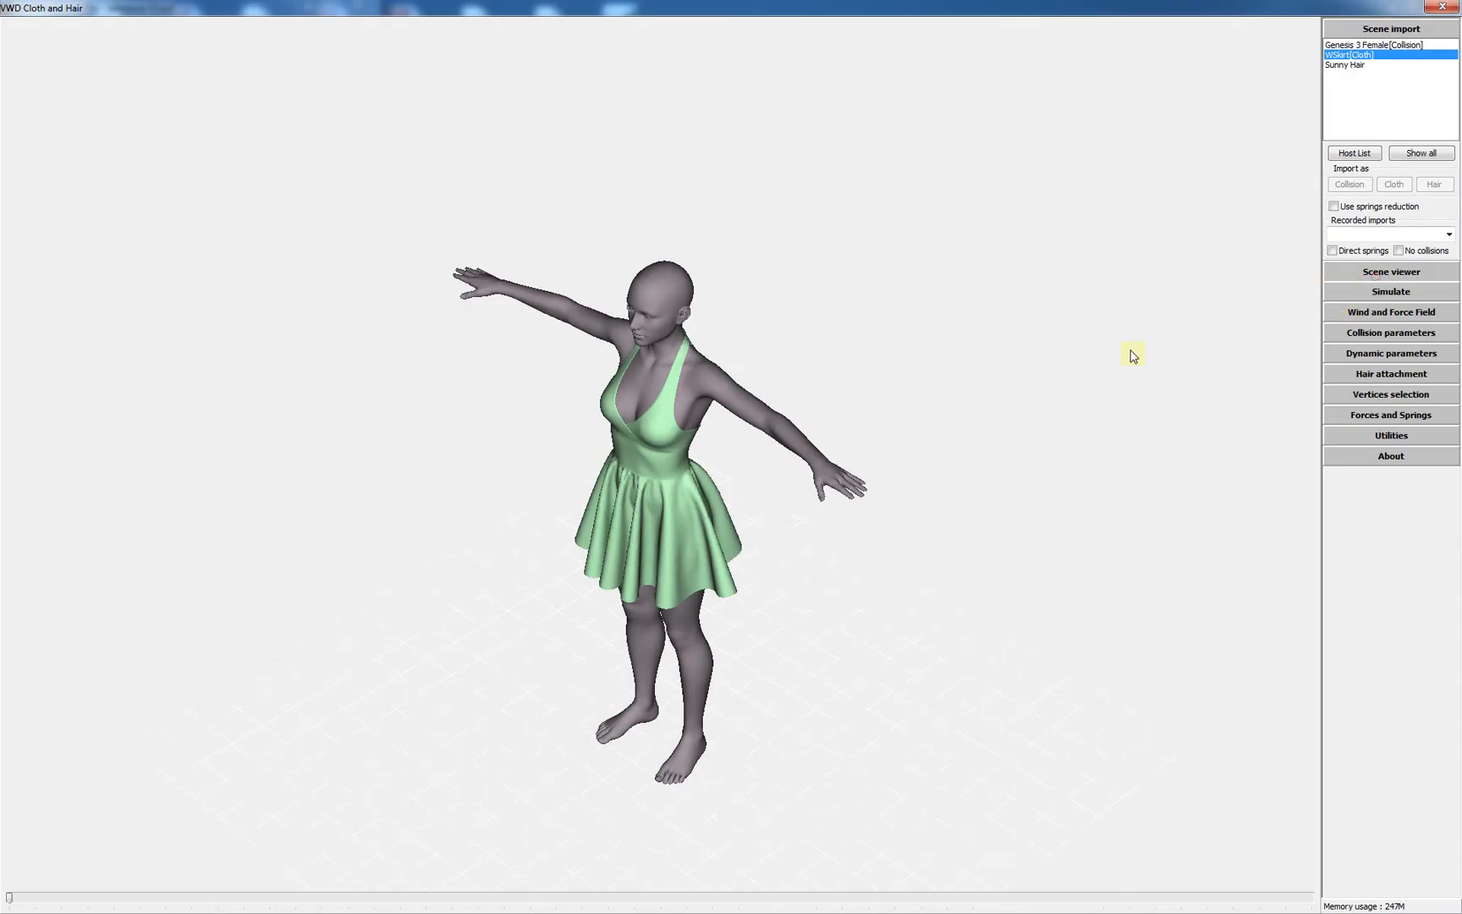
pyautogui.click(1387, 394)
pyautogui.click(1350, 453)
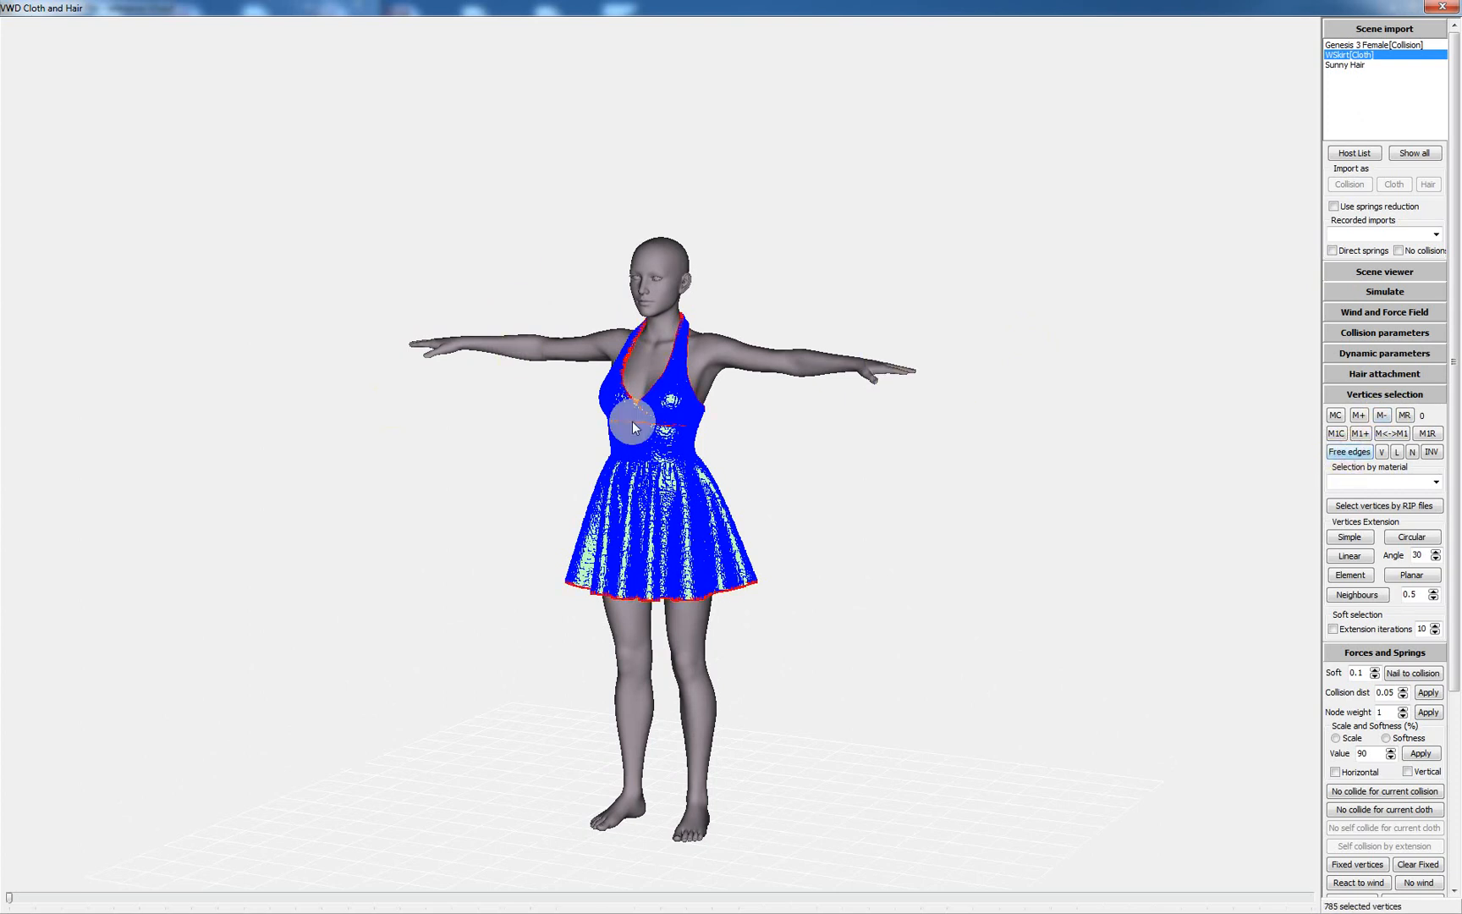
pyautogui.moveTo(479, 684); pyautogui.dragTo(813, 547)
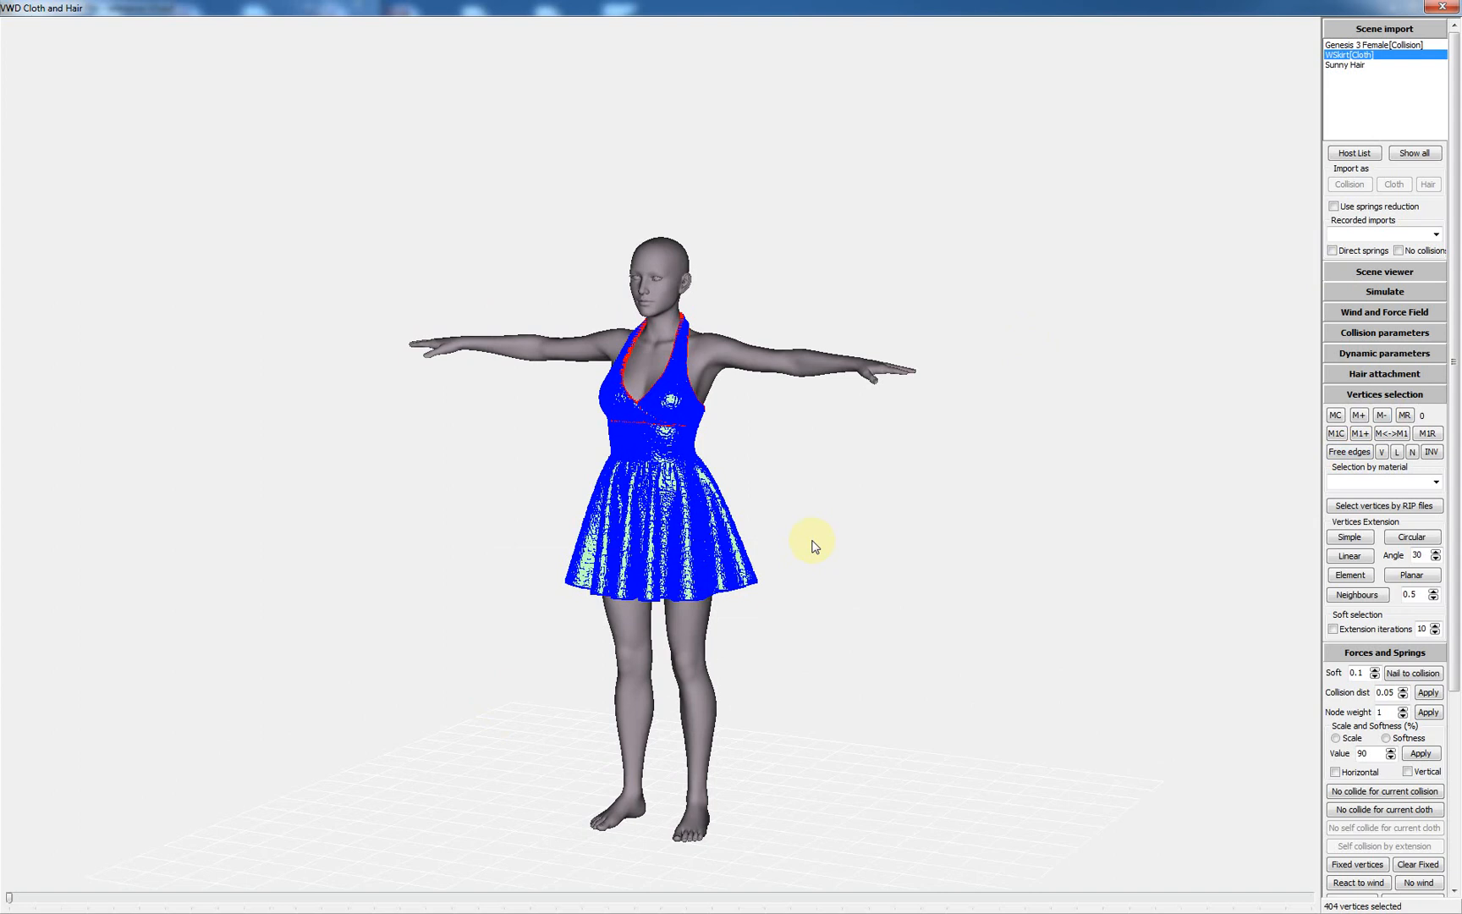
pyautogui.click(1356, 630)
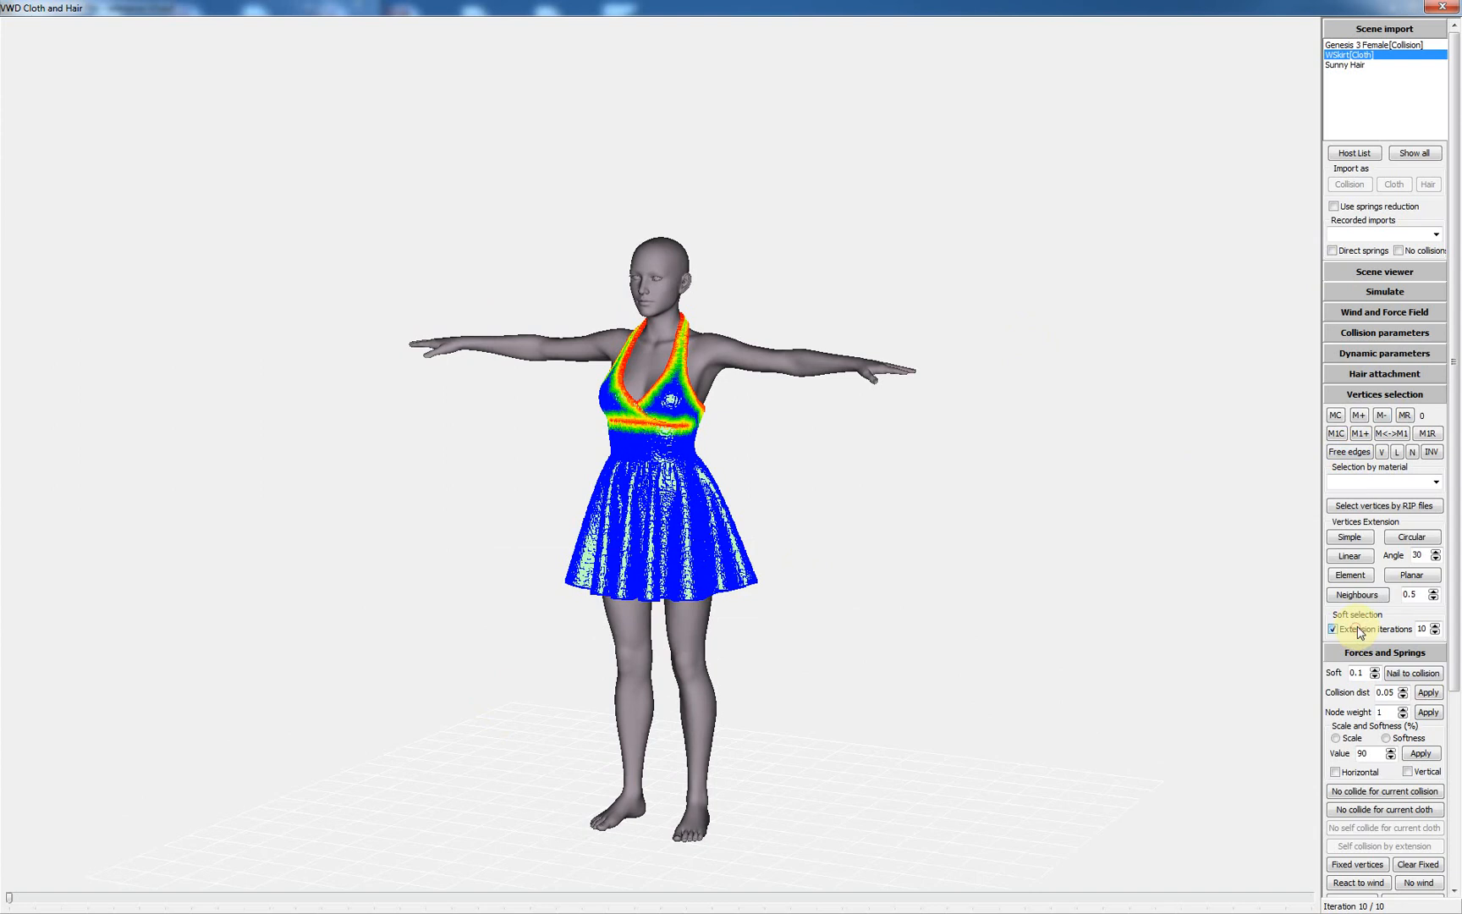
pyautogui.click(1412, 673)
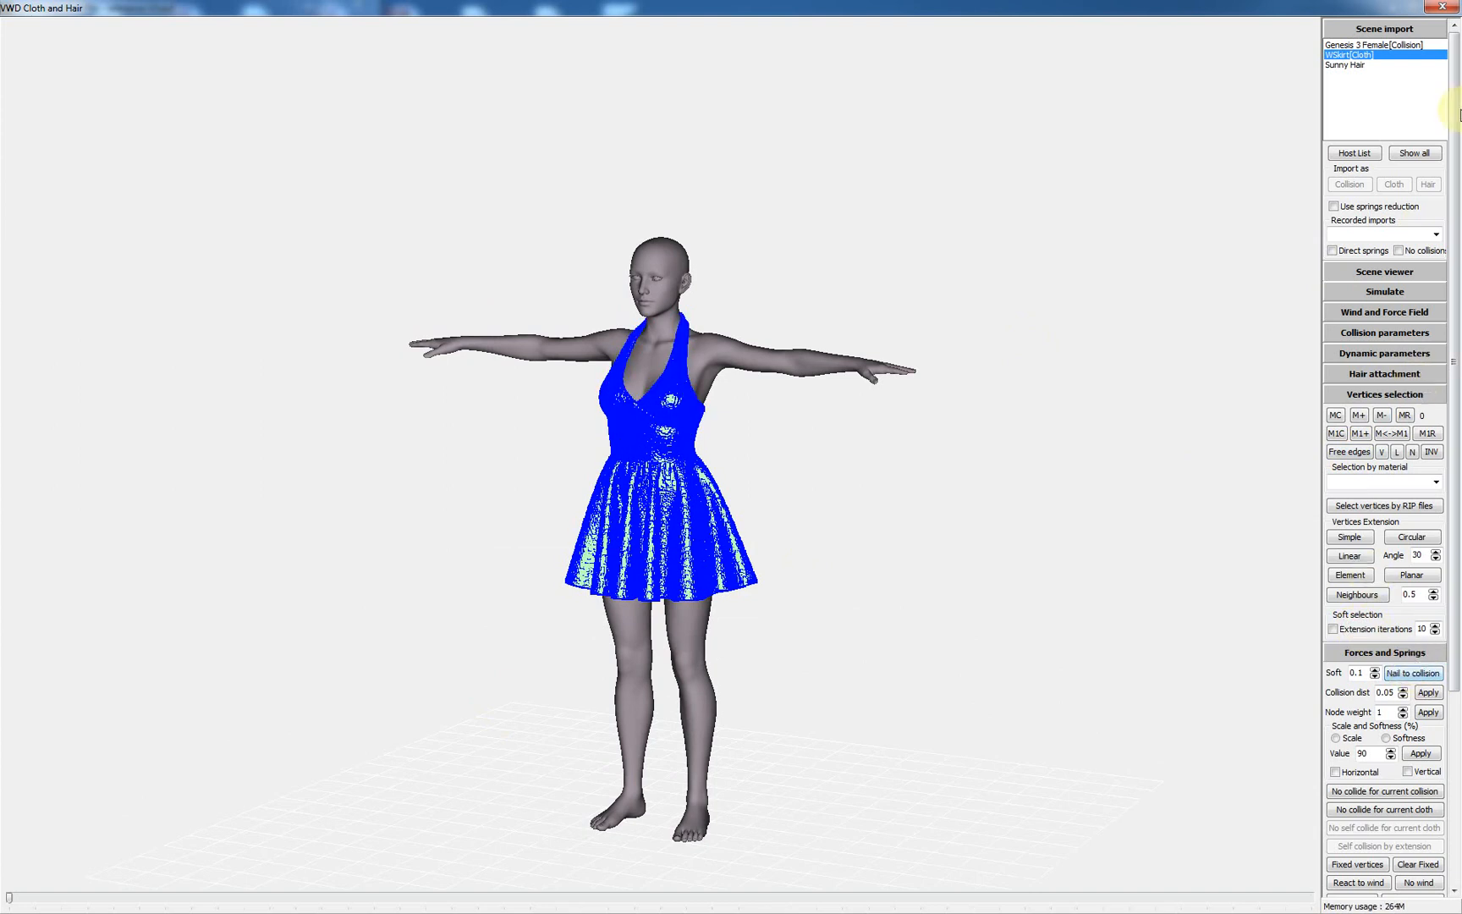
# Run the dynamic simulation of the WSkirt cloth and send the resulting animation to the host
pyautogui.click(1384, 291)
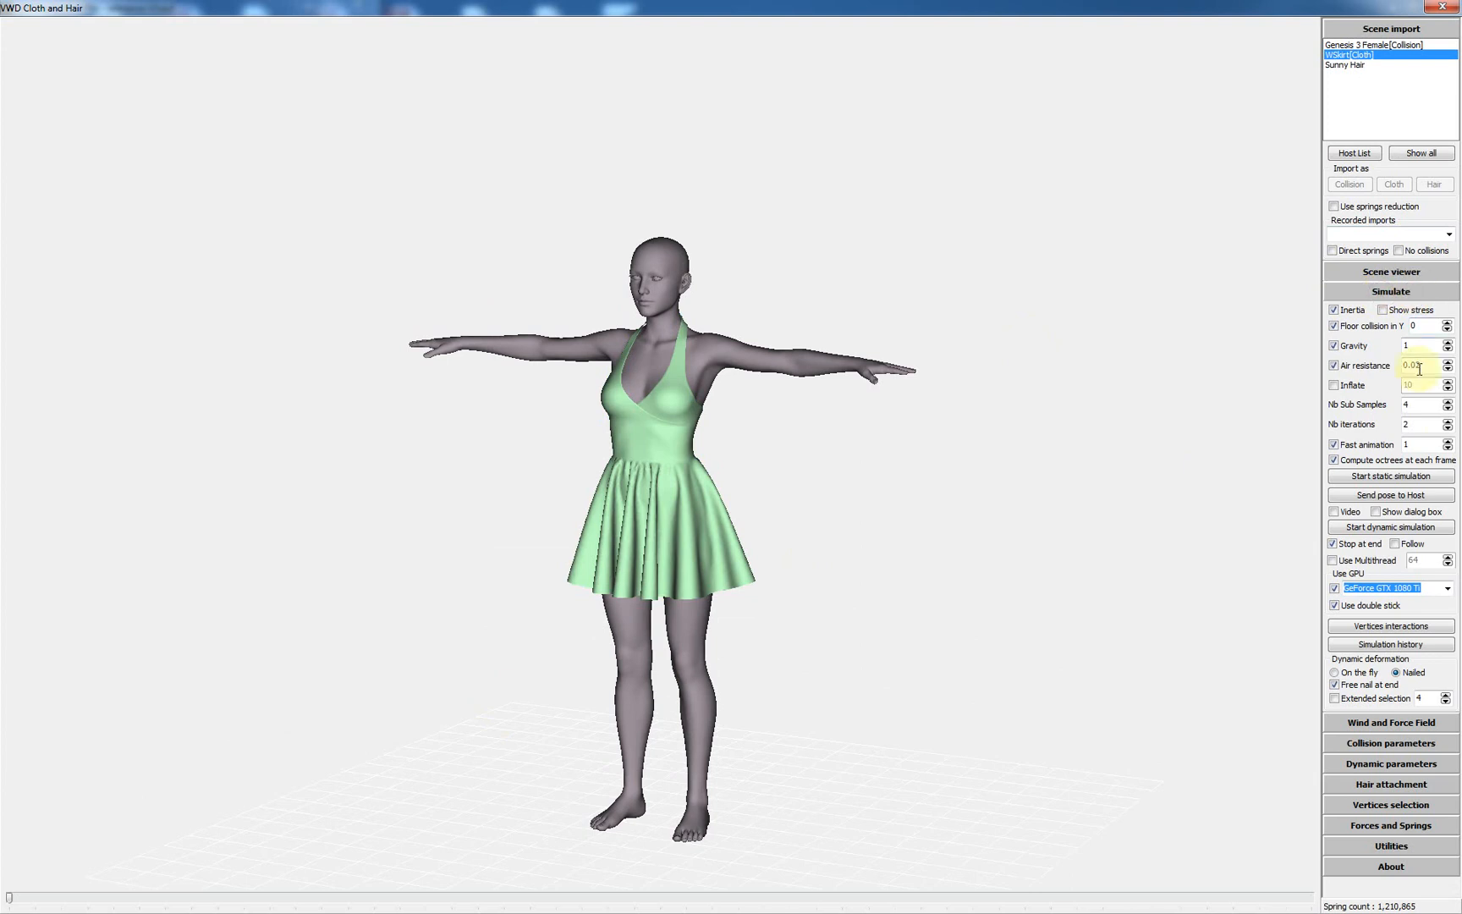
pyautogui.click(1381, 528)
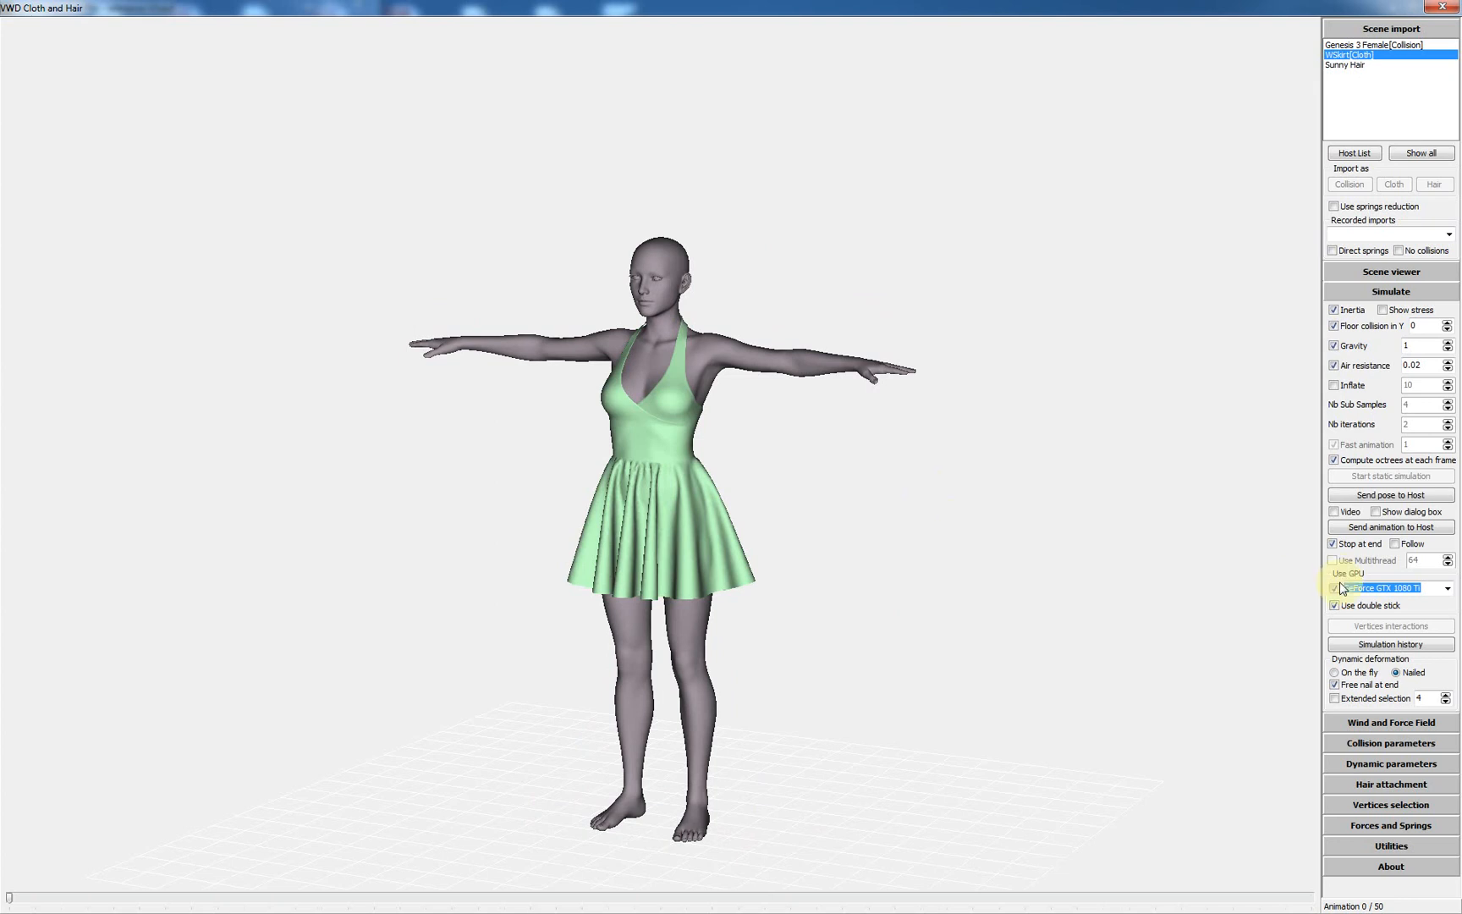
pyautogui.click(1375, 527)
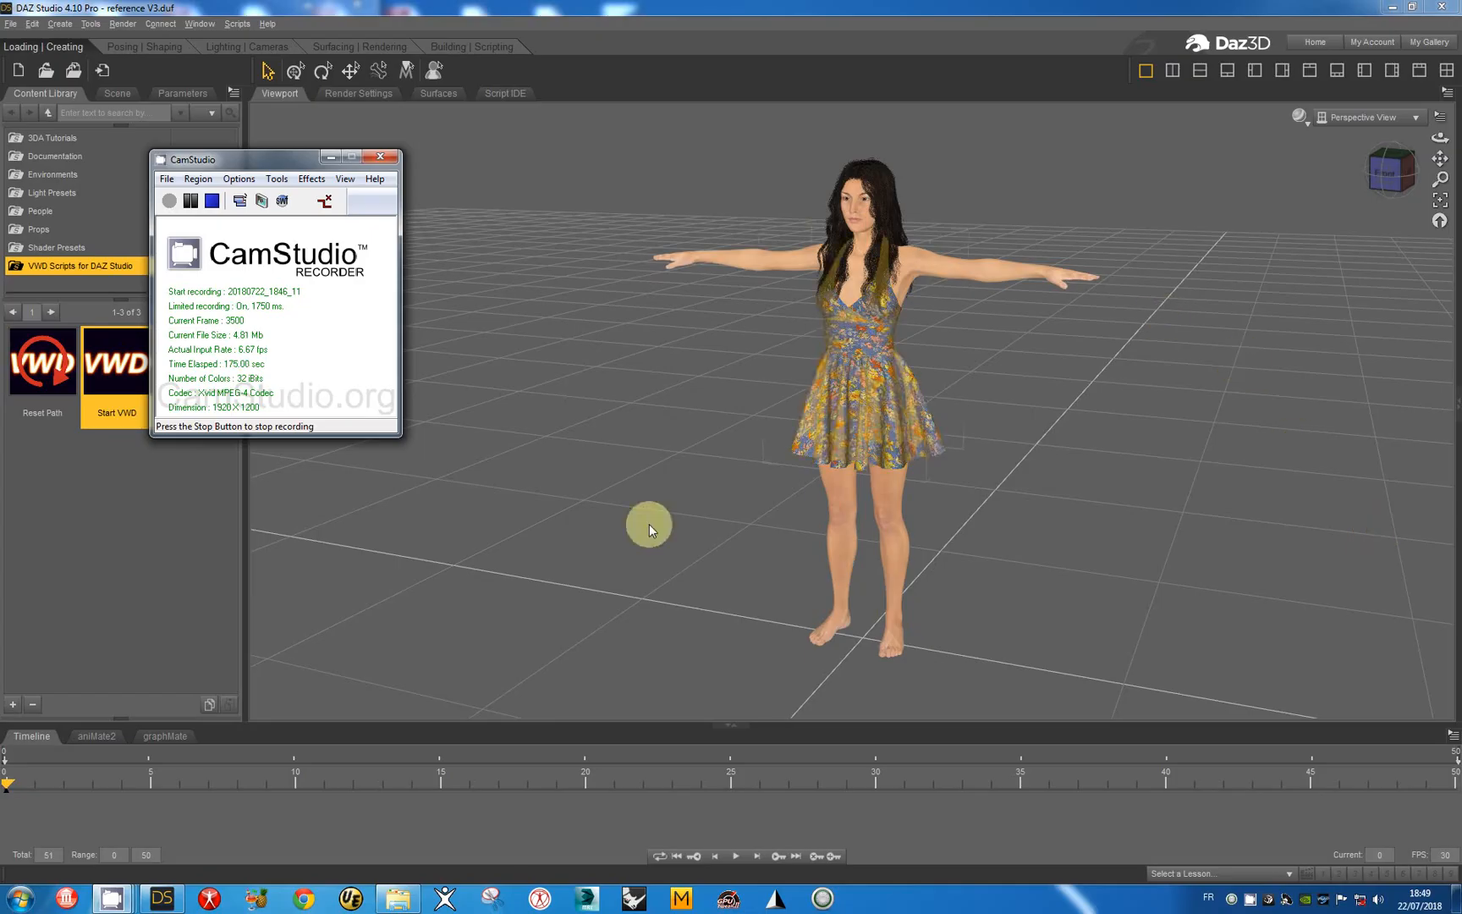
# Load the WSkirt_VWD.dsa script from the DAZ Animation folder into the Script IDE and execute it
pyautogui.click(491, 485)
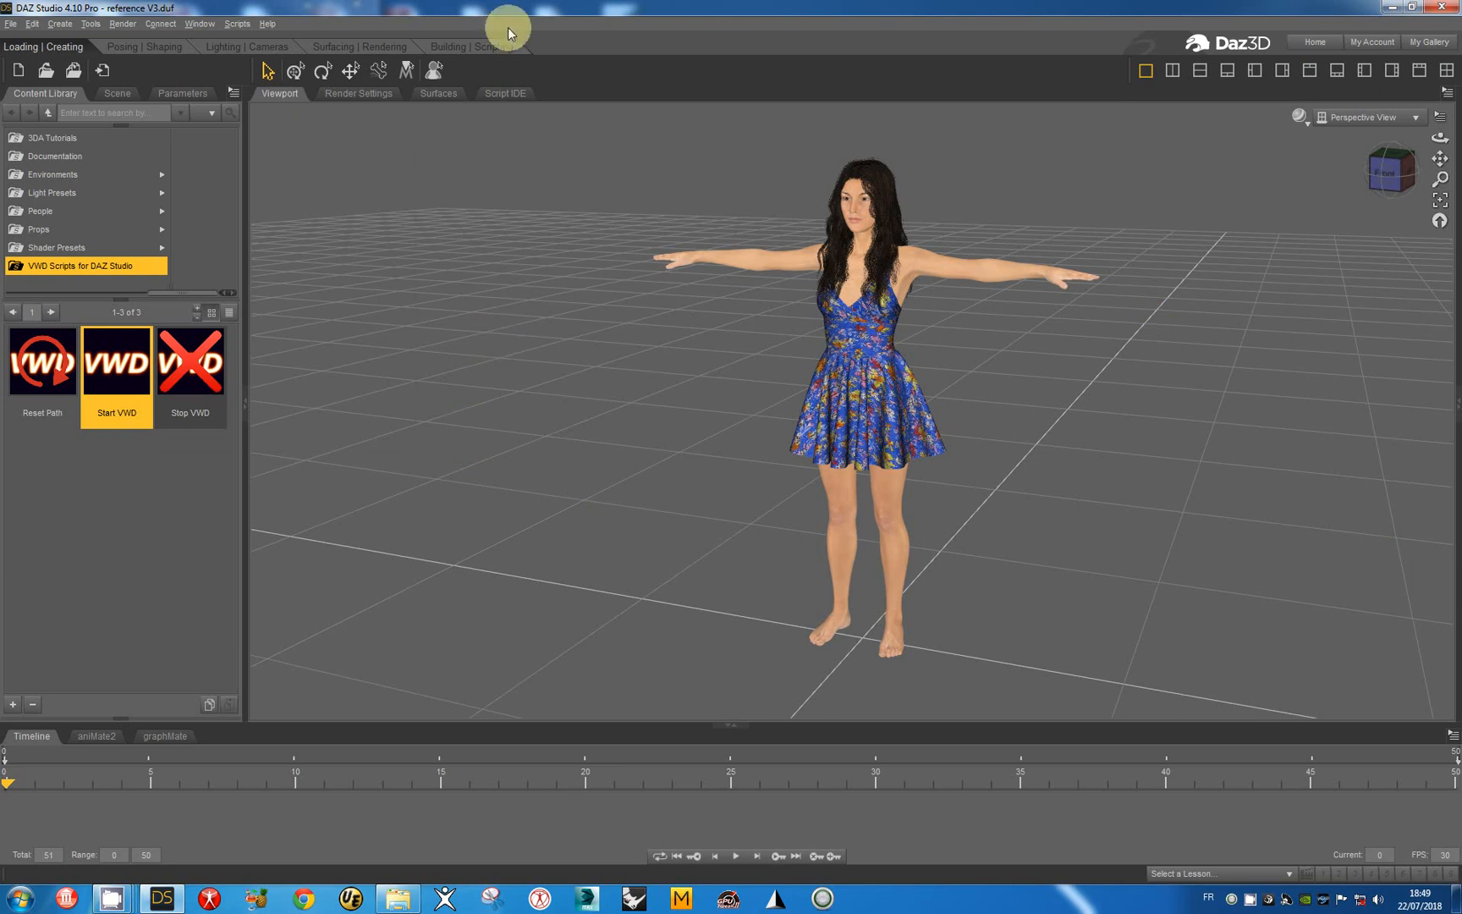
pyautogui.click(505, 94)
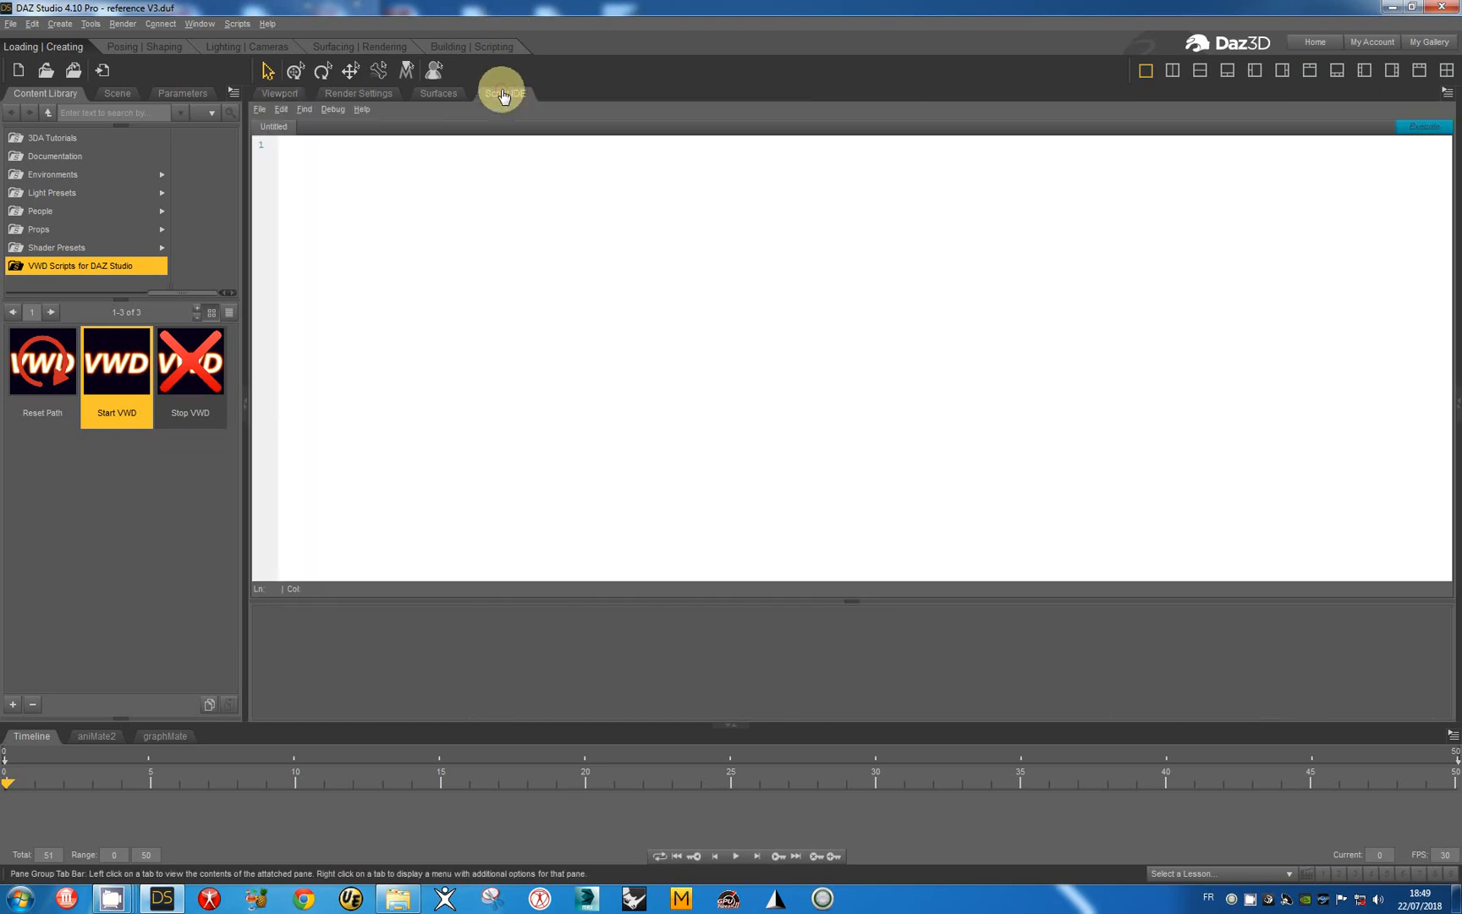
pyautogui.click(259, 110)
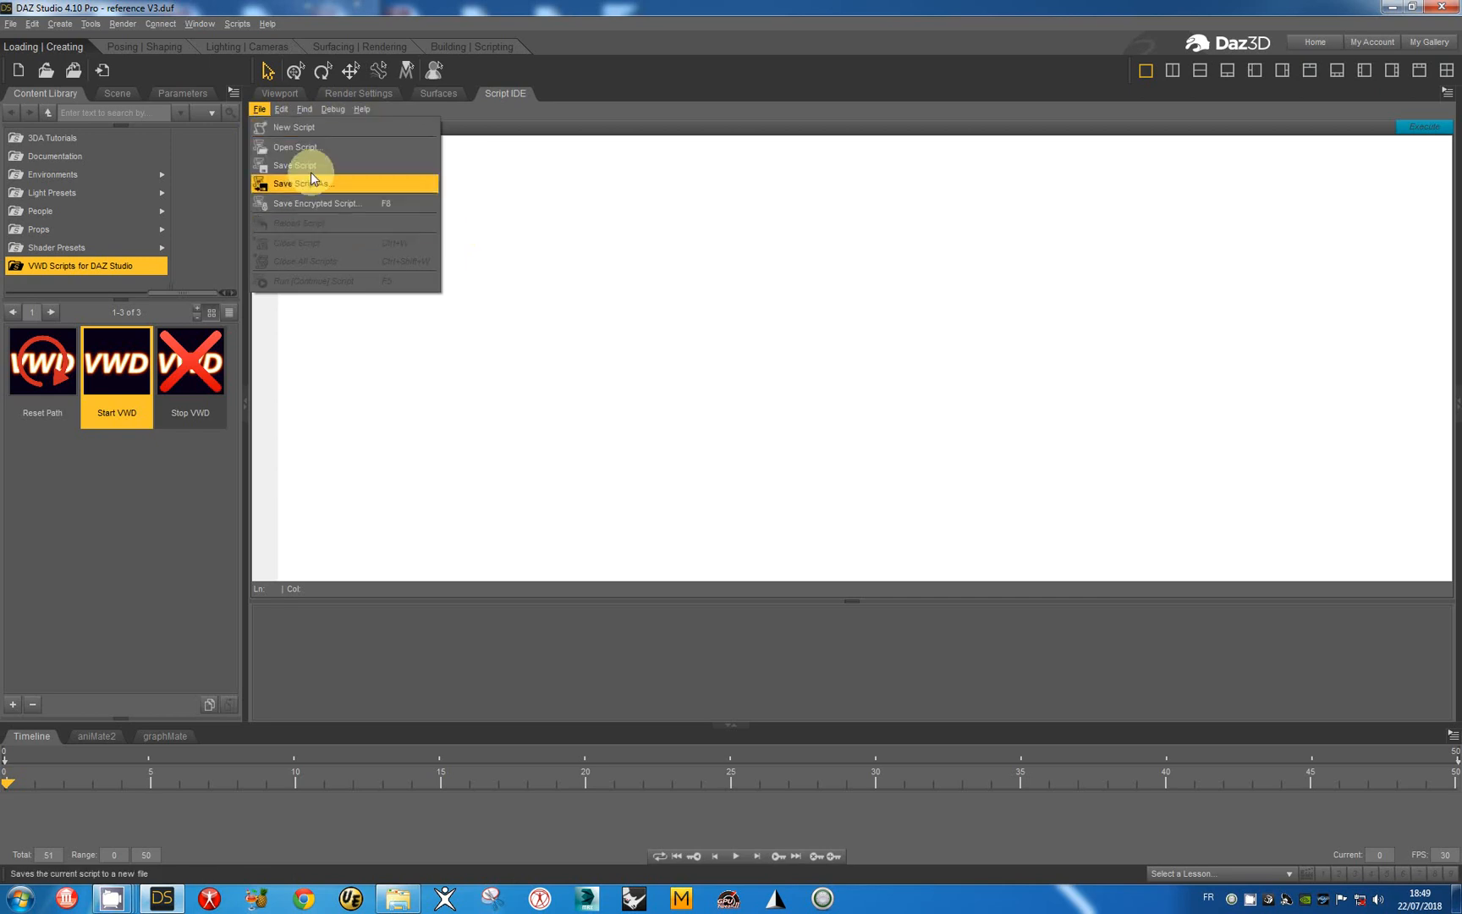
pyautogui.click(296, 127)
pyautogui.click(281, 109)
pyautogui.moveTo(258, 109)
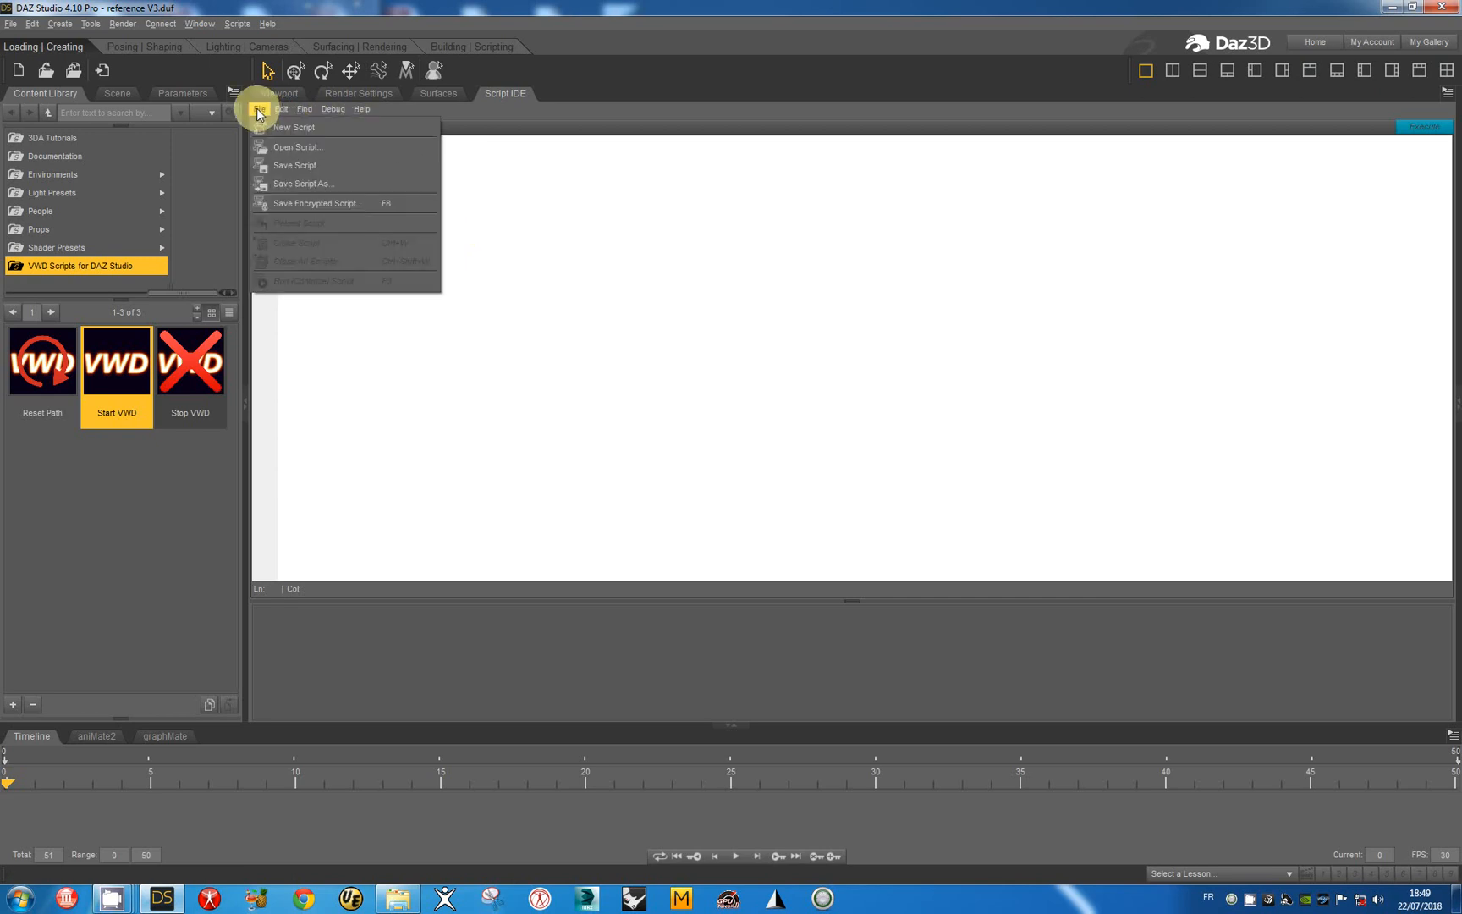
pyautogui.click(298, 146)
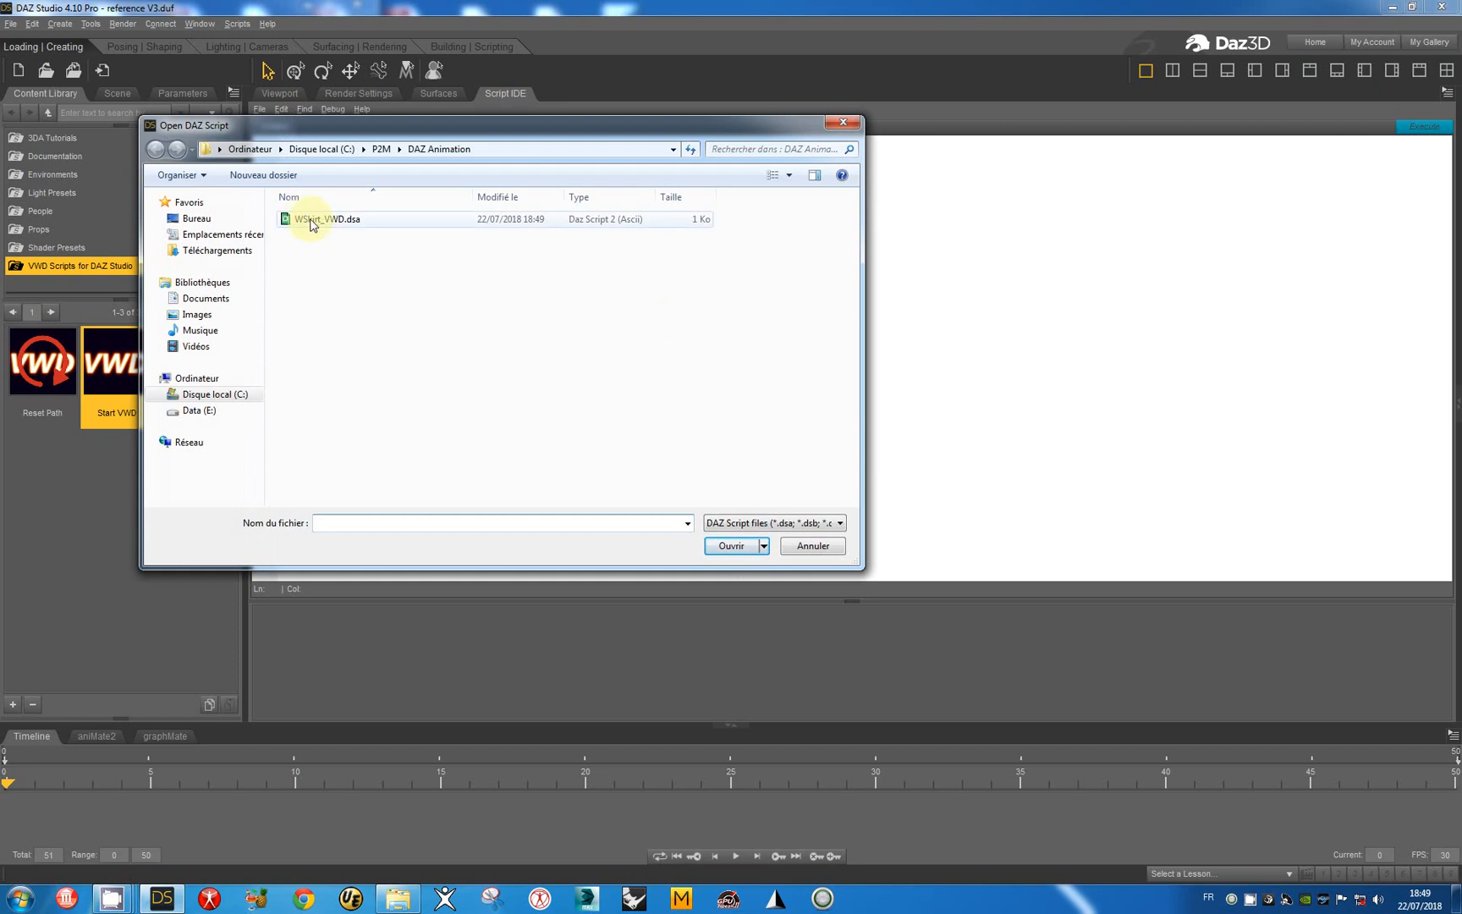
pyautogui.doubleClick(310, 221)
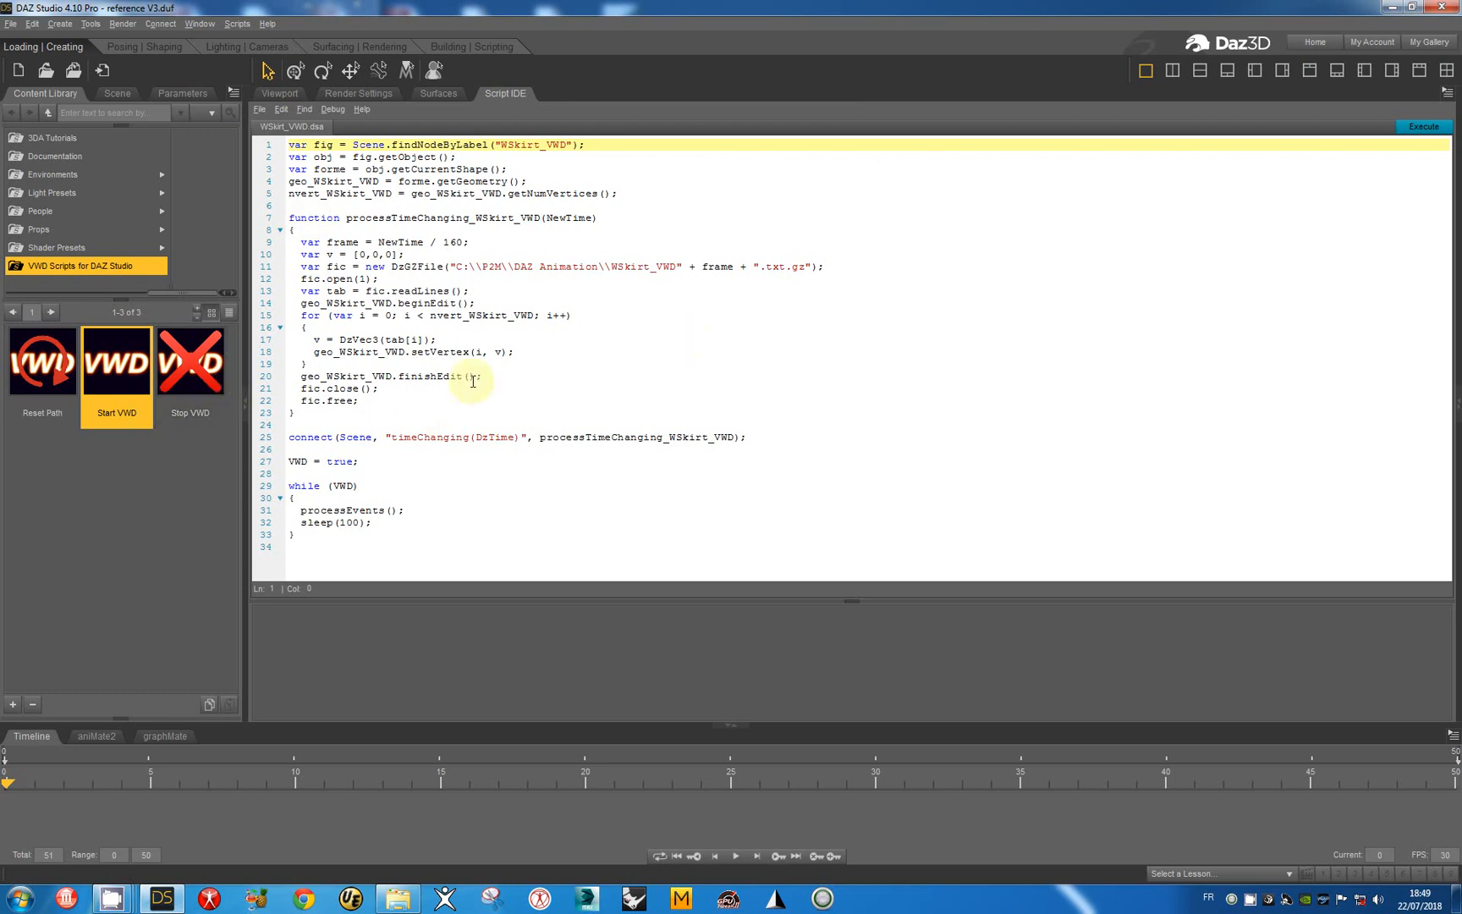
pyautogui.click(1428, 127)
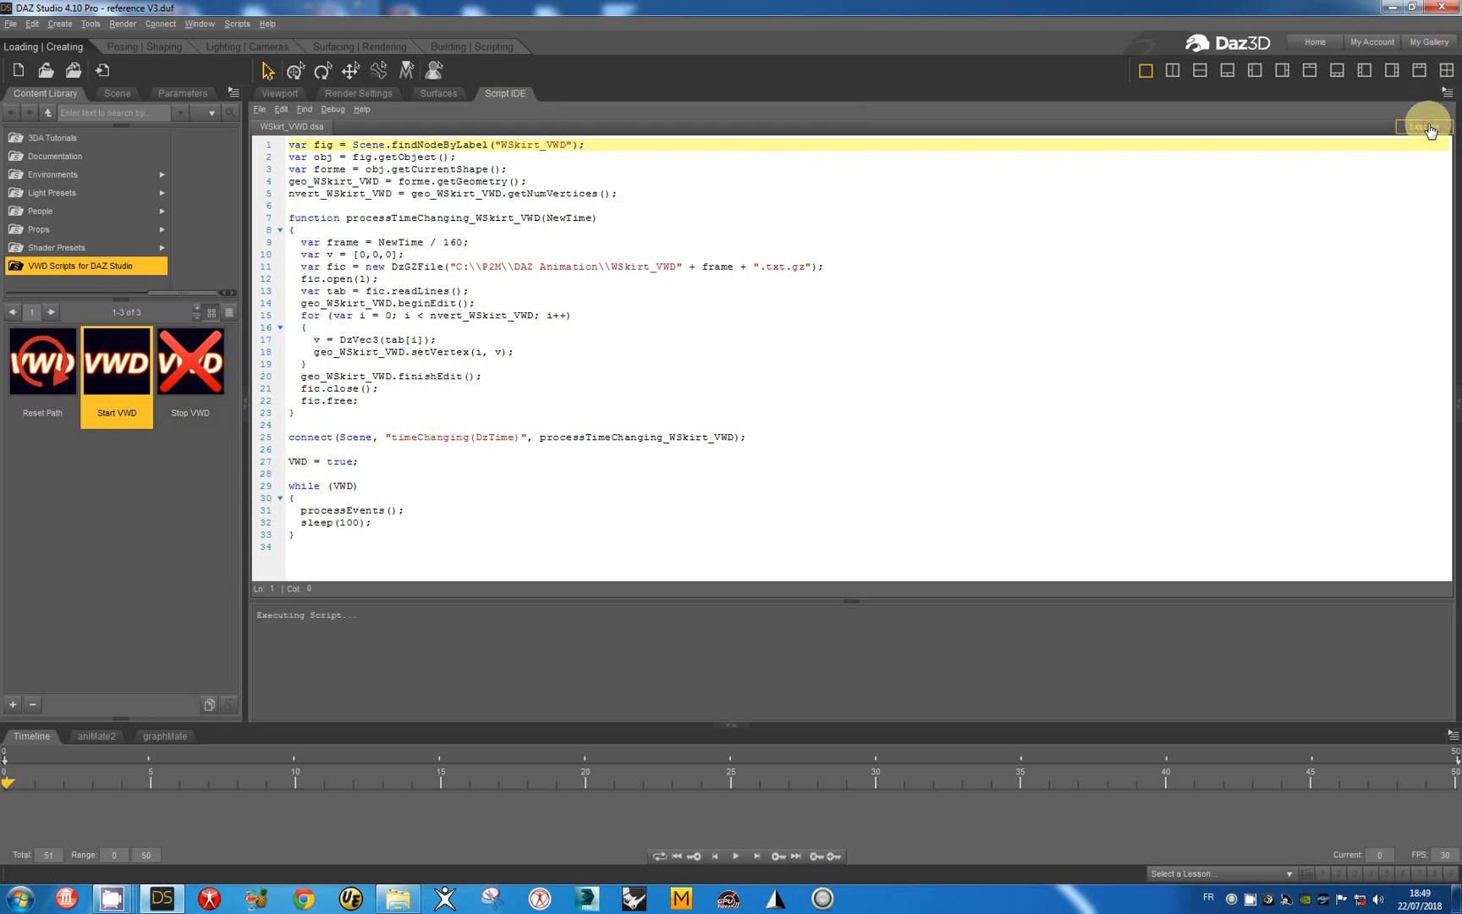
# Play the simulated dress animation in the viewport, stop it and return to the first frame
pyautogui.click(274, 91)
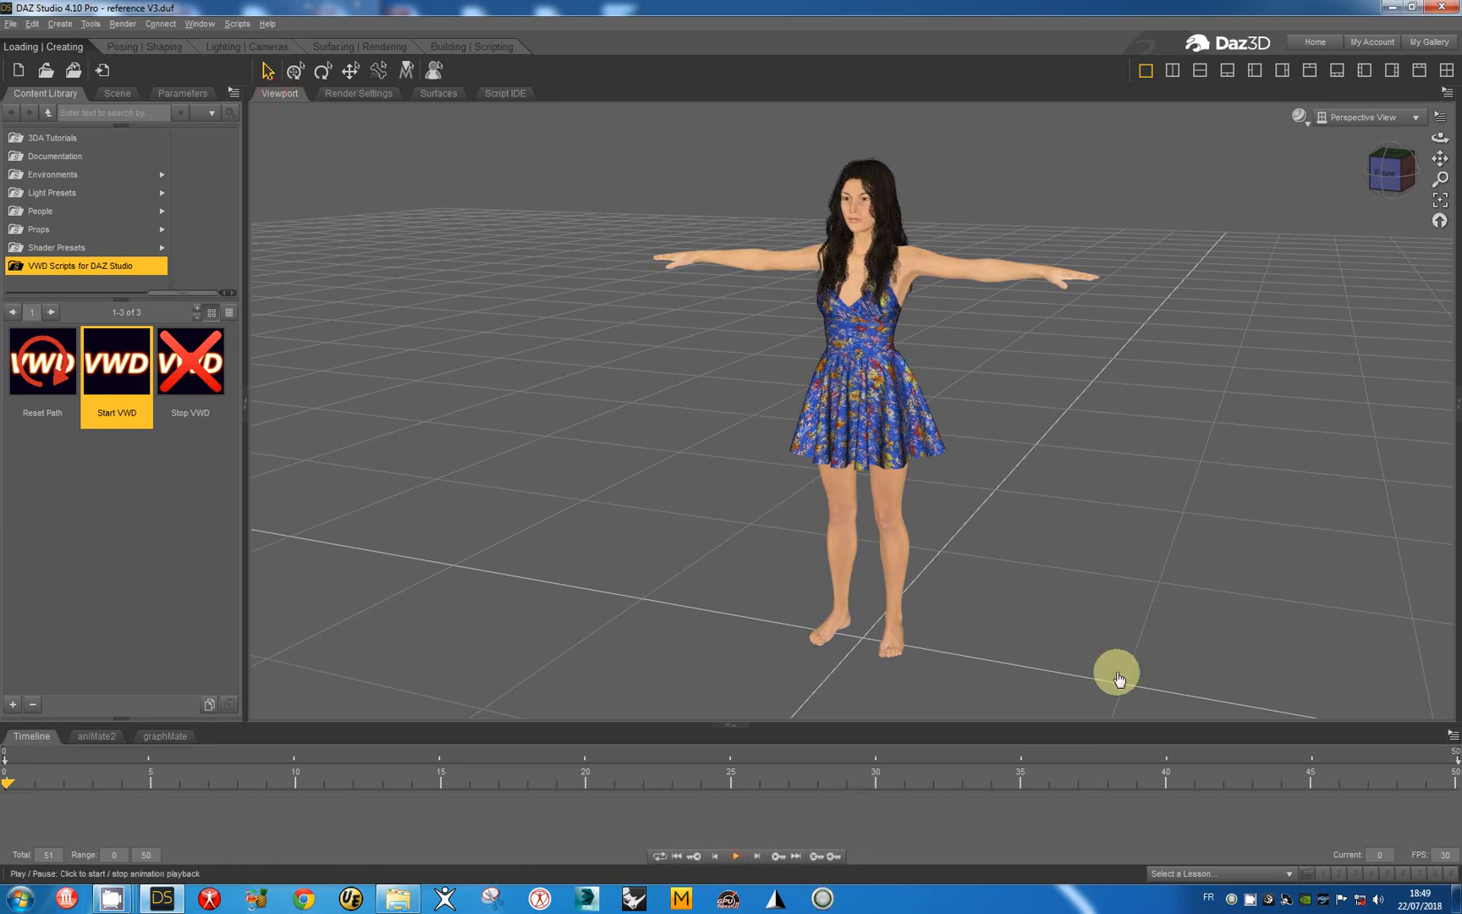
pyautogui.press('space')
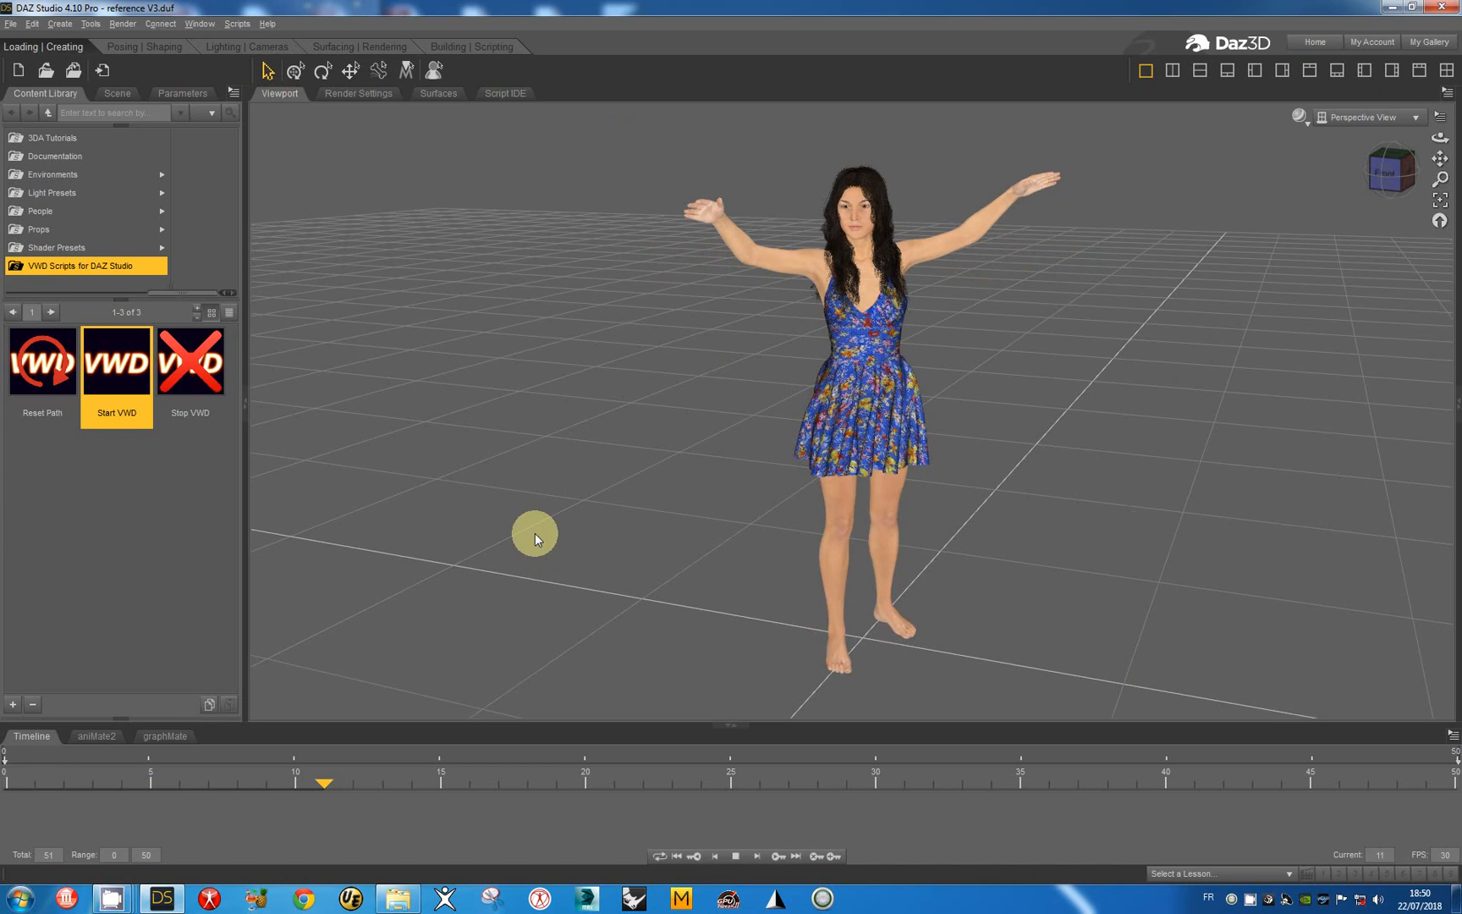
pyautogui.click(734, 855)
pyautogui.click(677, 855)
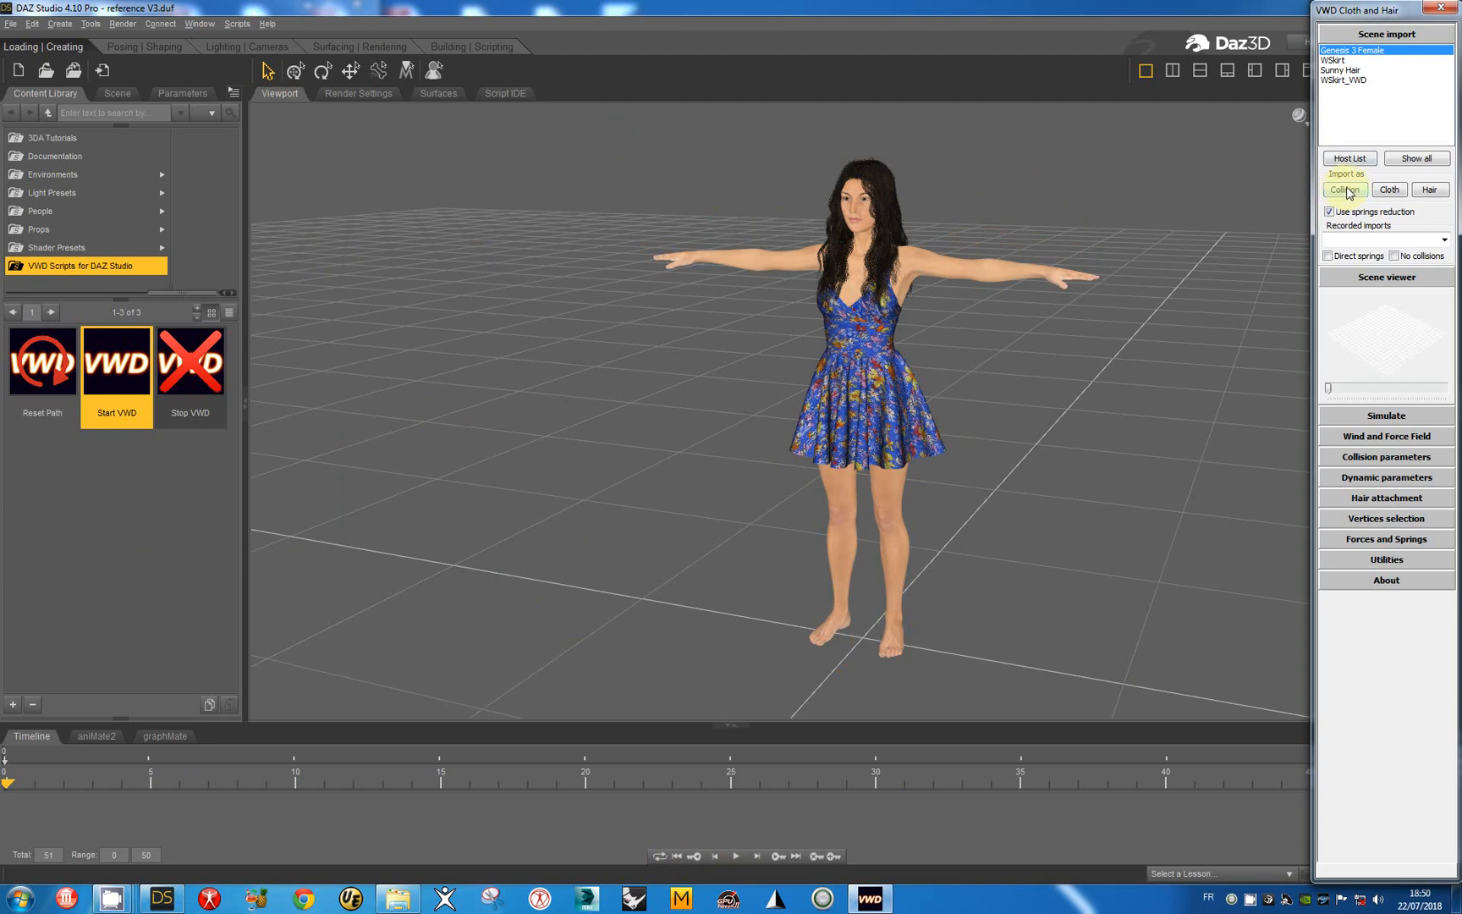
# Import Genesis 3 Female as a collision object and Sunny Hair as hair with vertices neighborhood stiffness, then generate the hair
pyautogui.click(1346, 190)
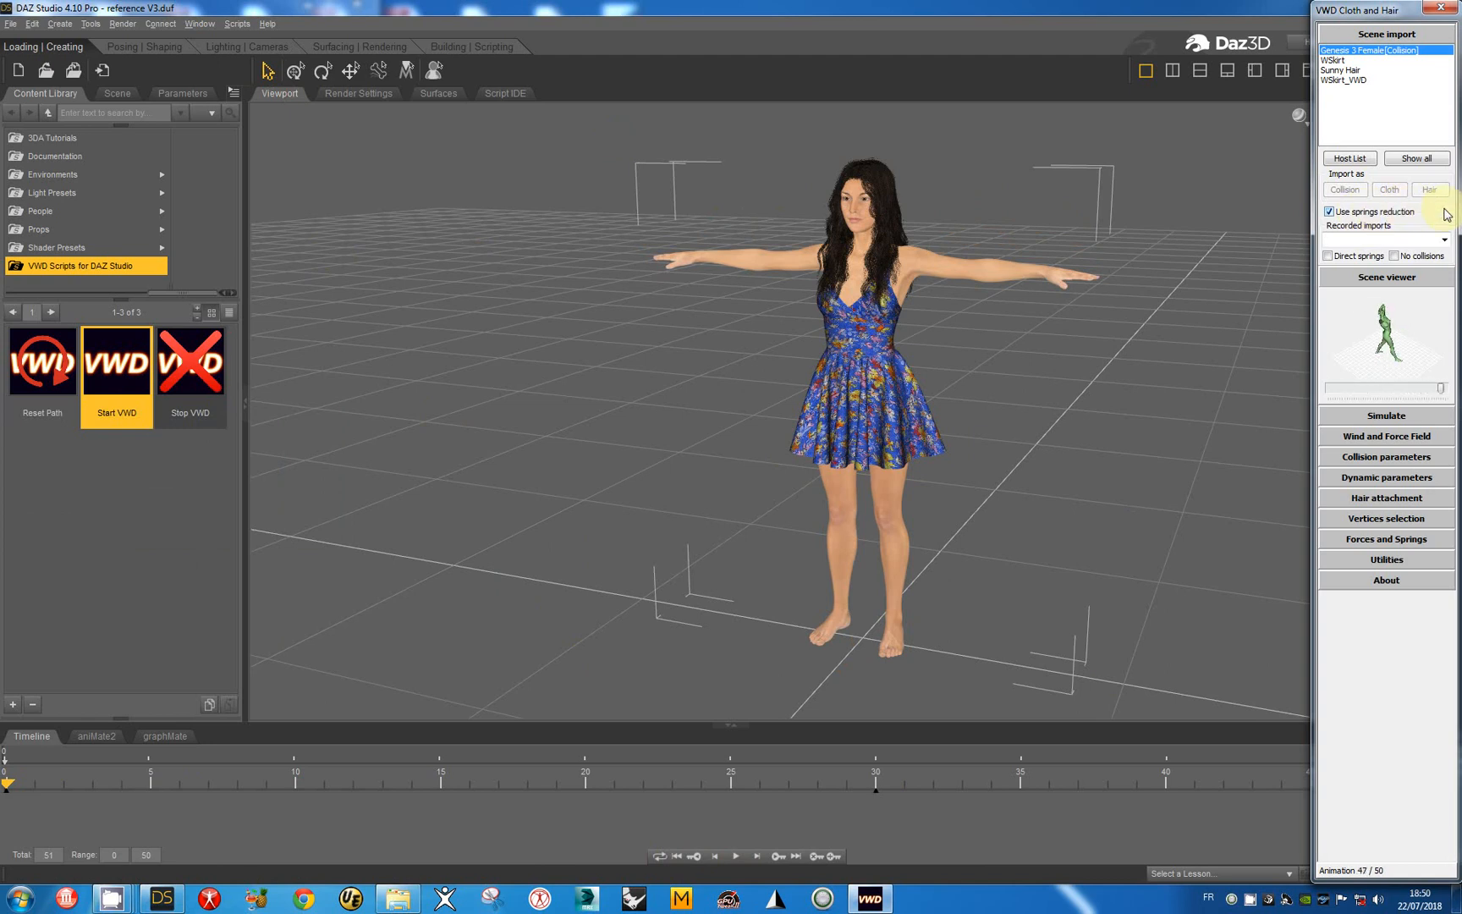
pyautogui.click(1345, 70)
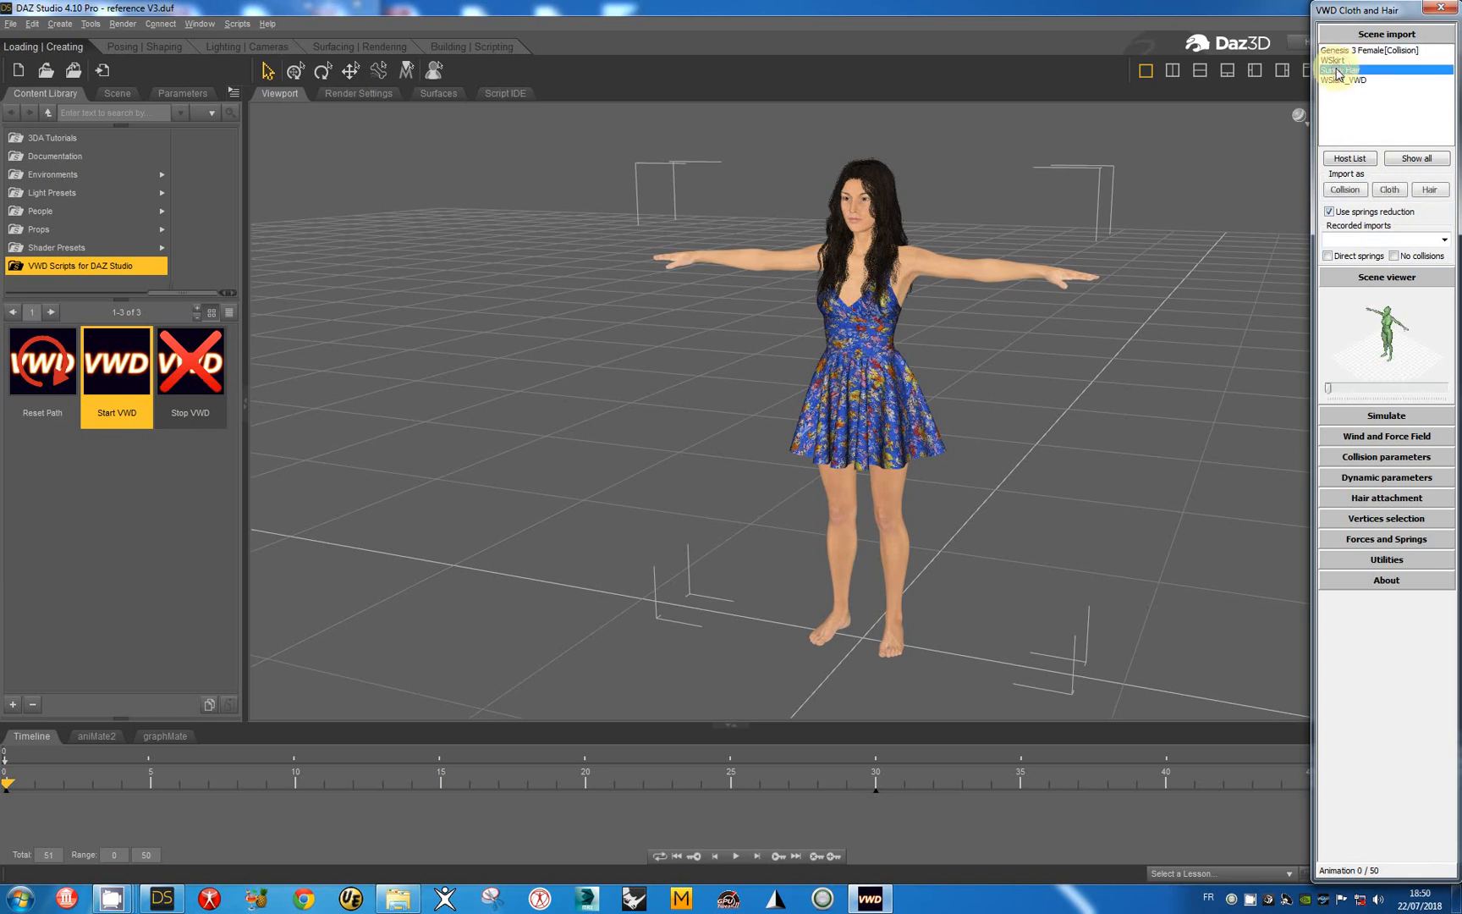
pyautogui.click(1430, 189)
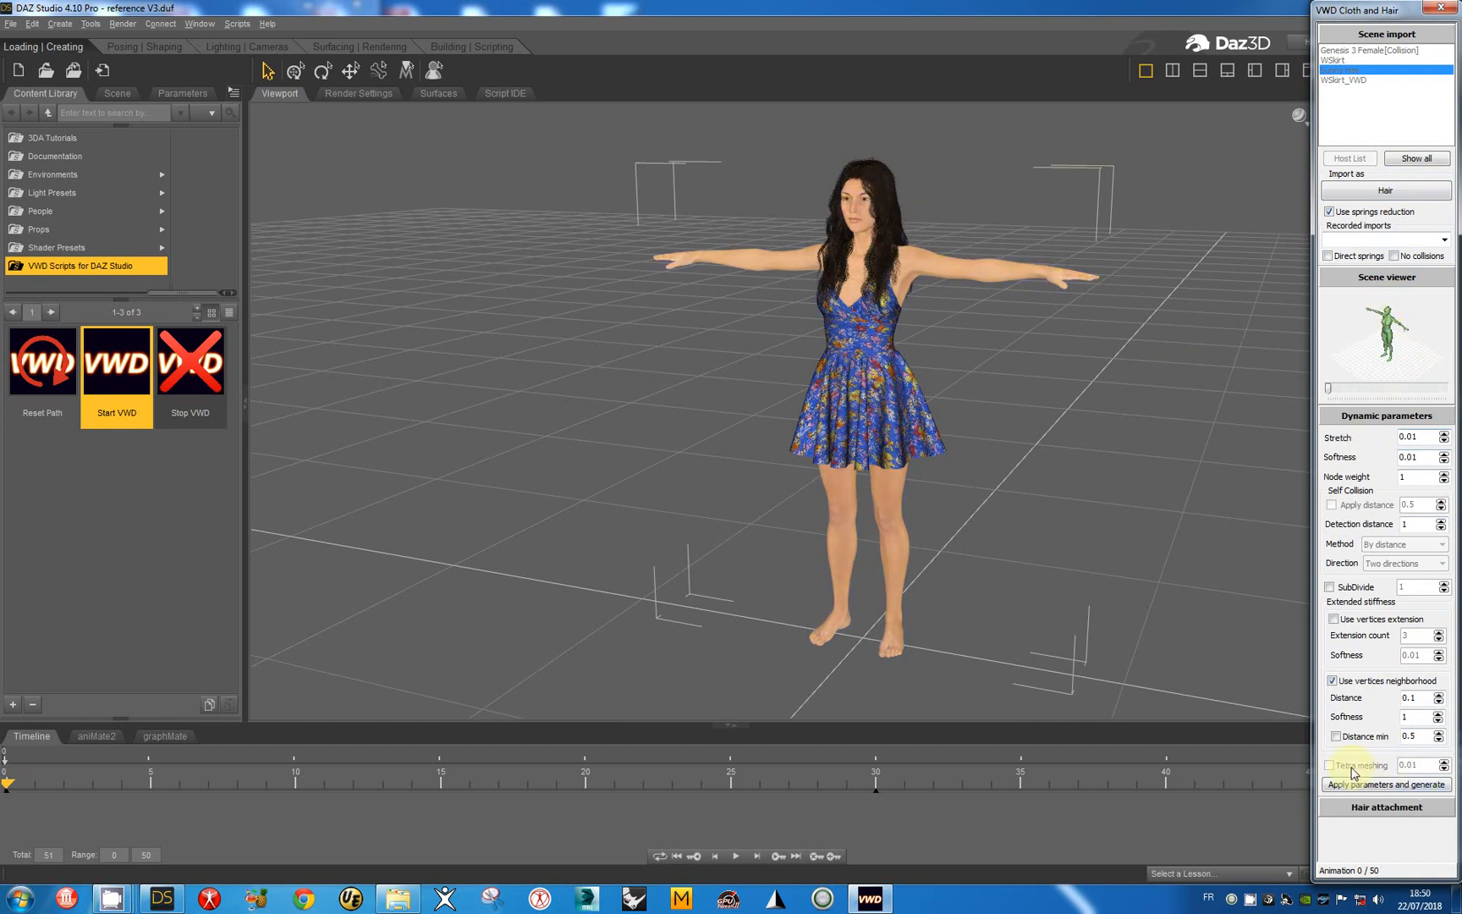
pyautogui.click(1354, 680)
pyautogui.click(1358, 681)
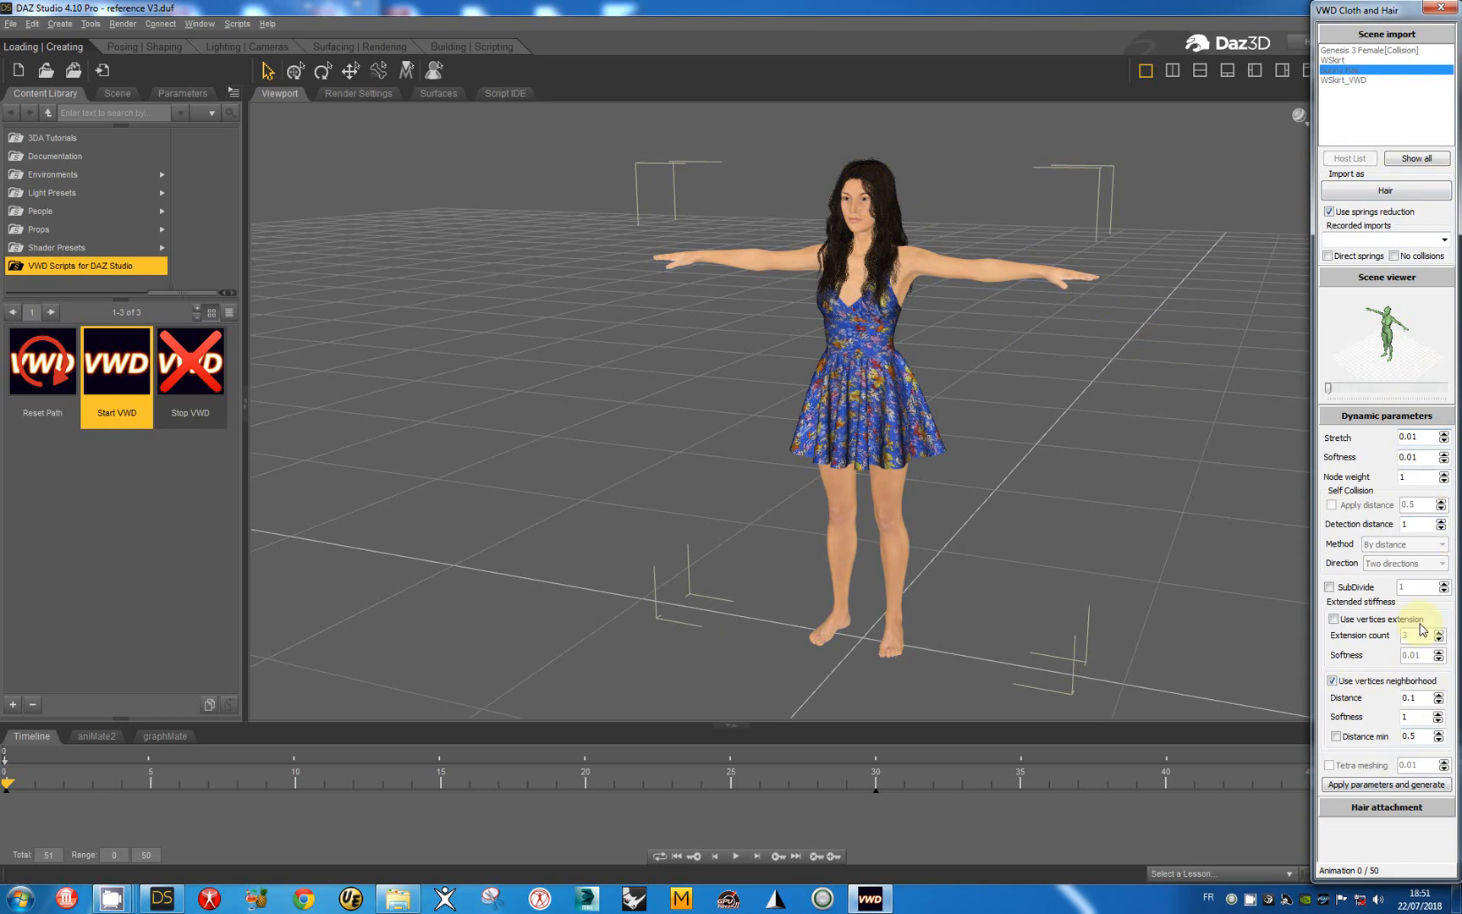
pyautogui.click(1377, 786)
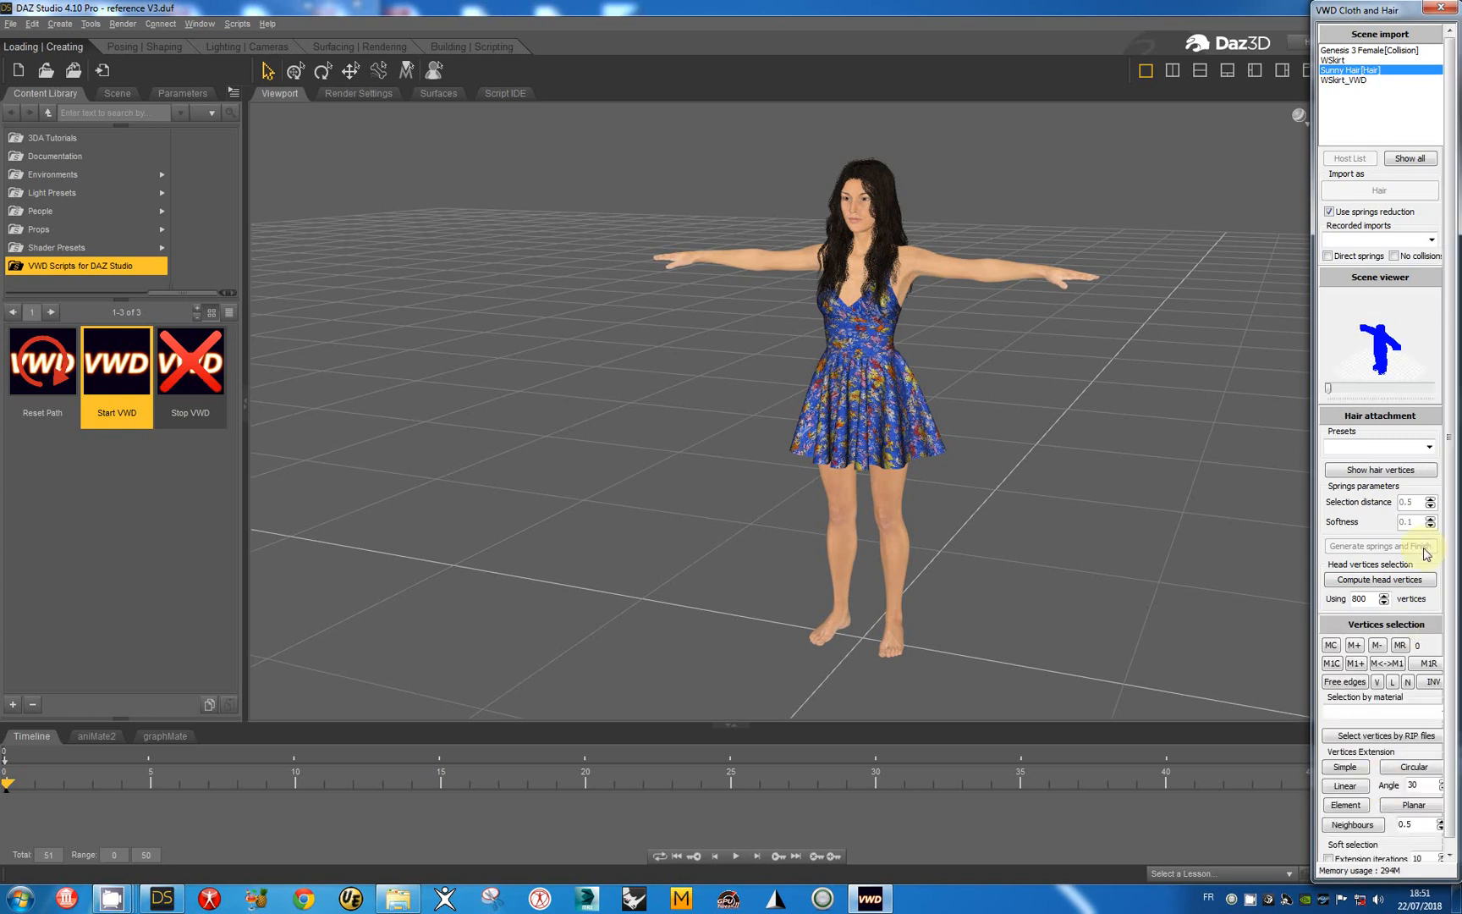
# Attach the Sunny Hair with the Genesis3 DAZ HiRes preset, show its root vertices and generate springs with selection distance 0.5 and softness 0.1
pyautogui.click(1392, 275)
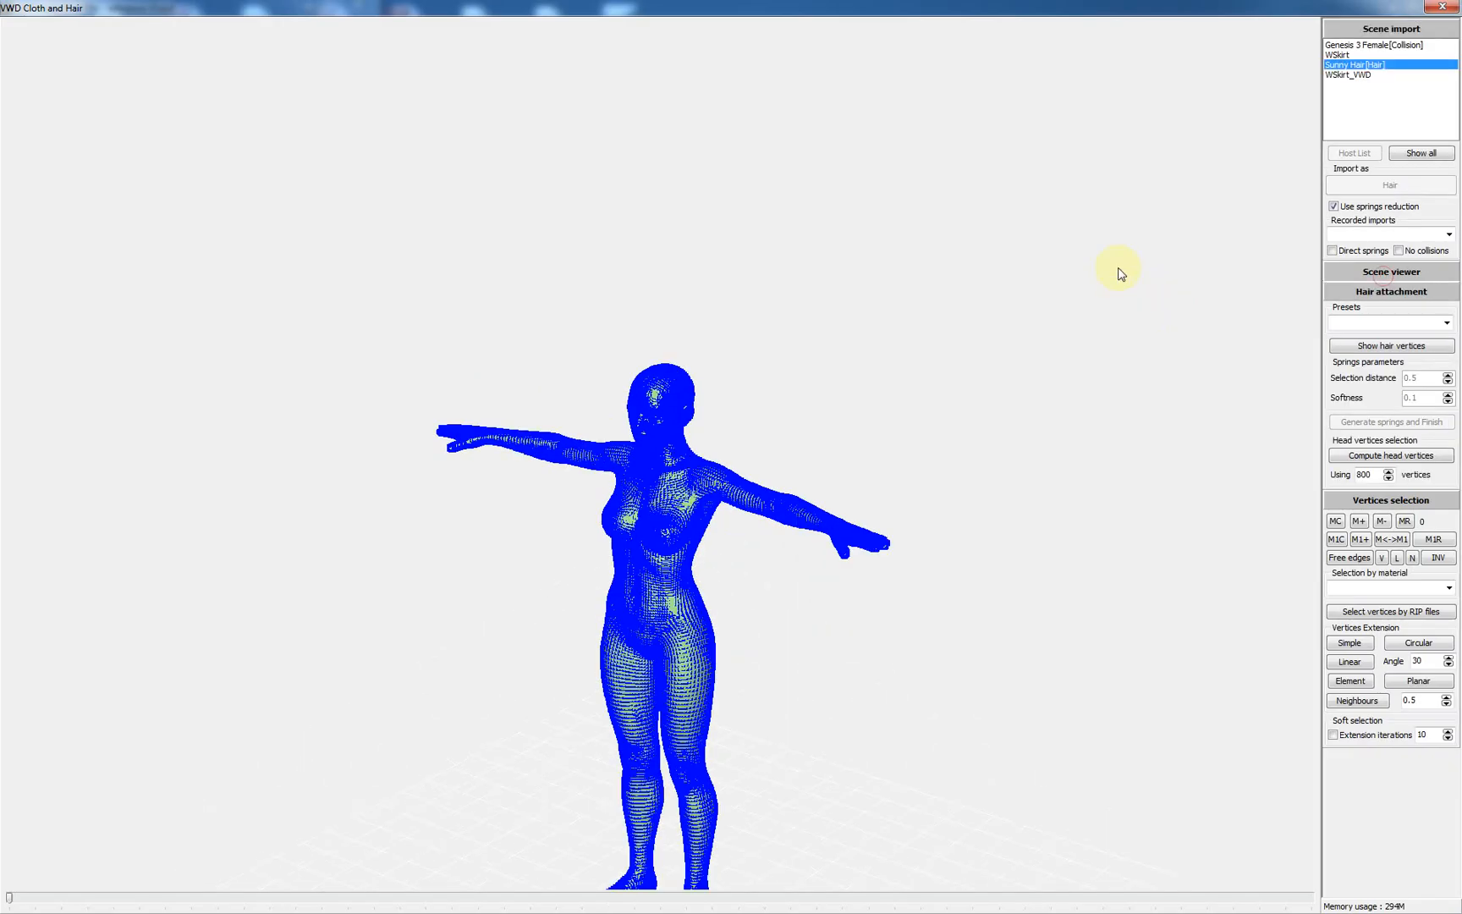
pyautogui.click(1447, 322)
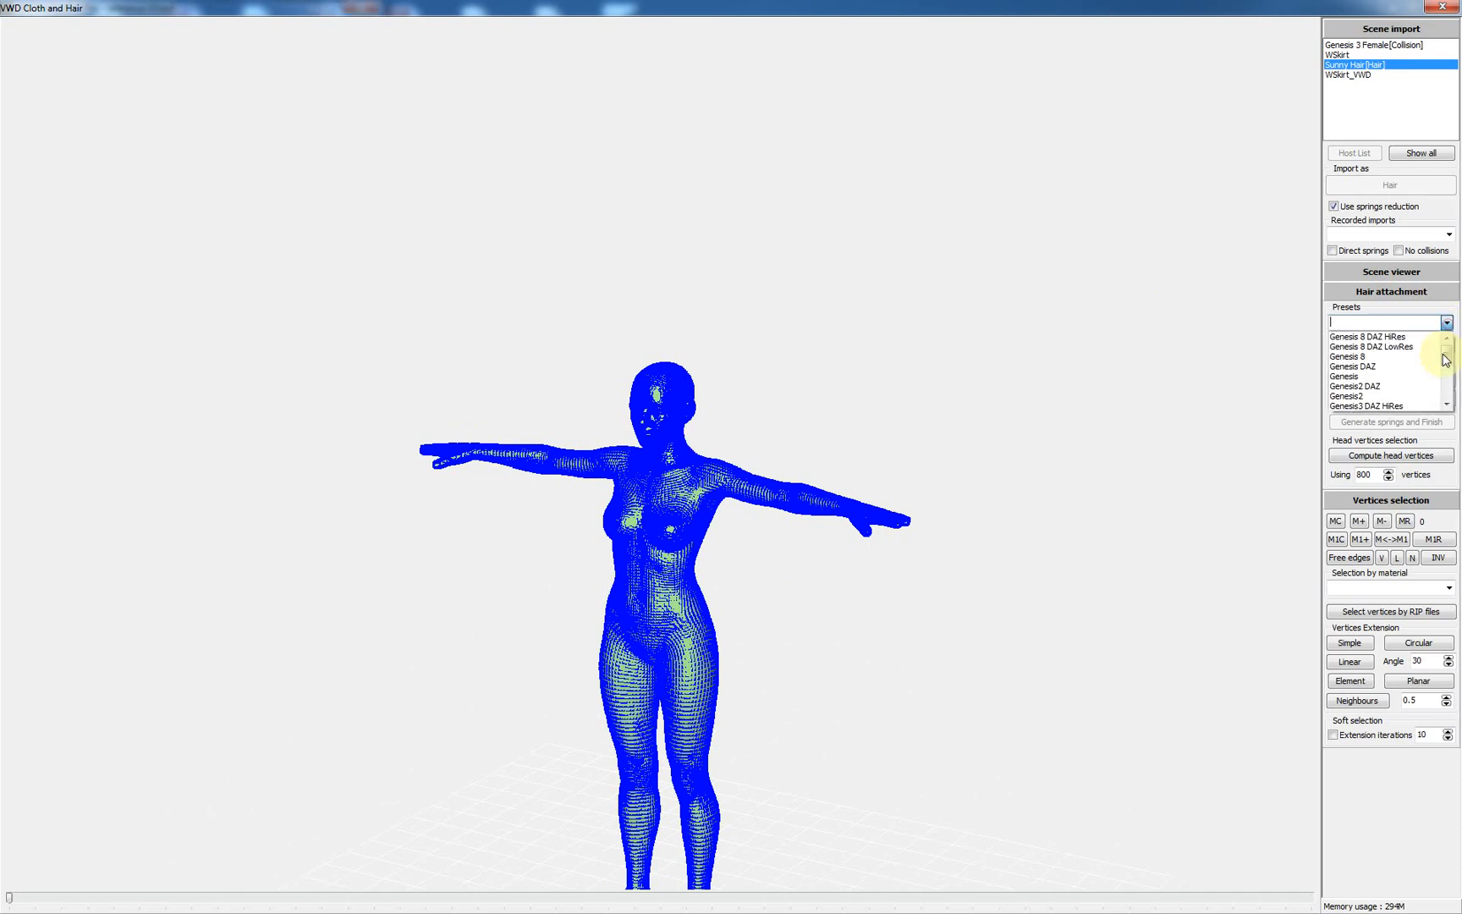
pyautogui.click(1377, 408)
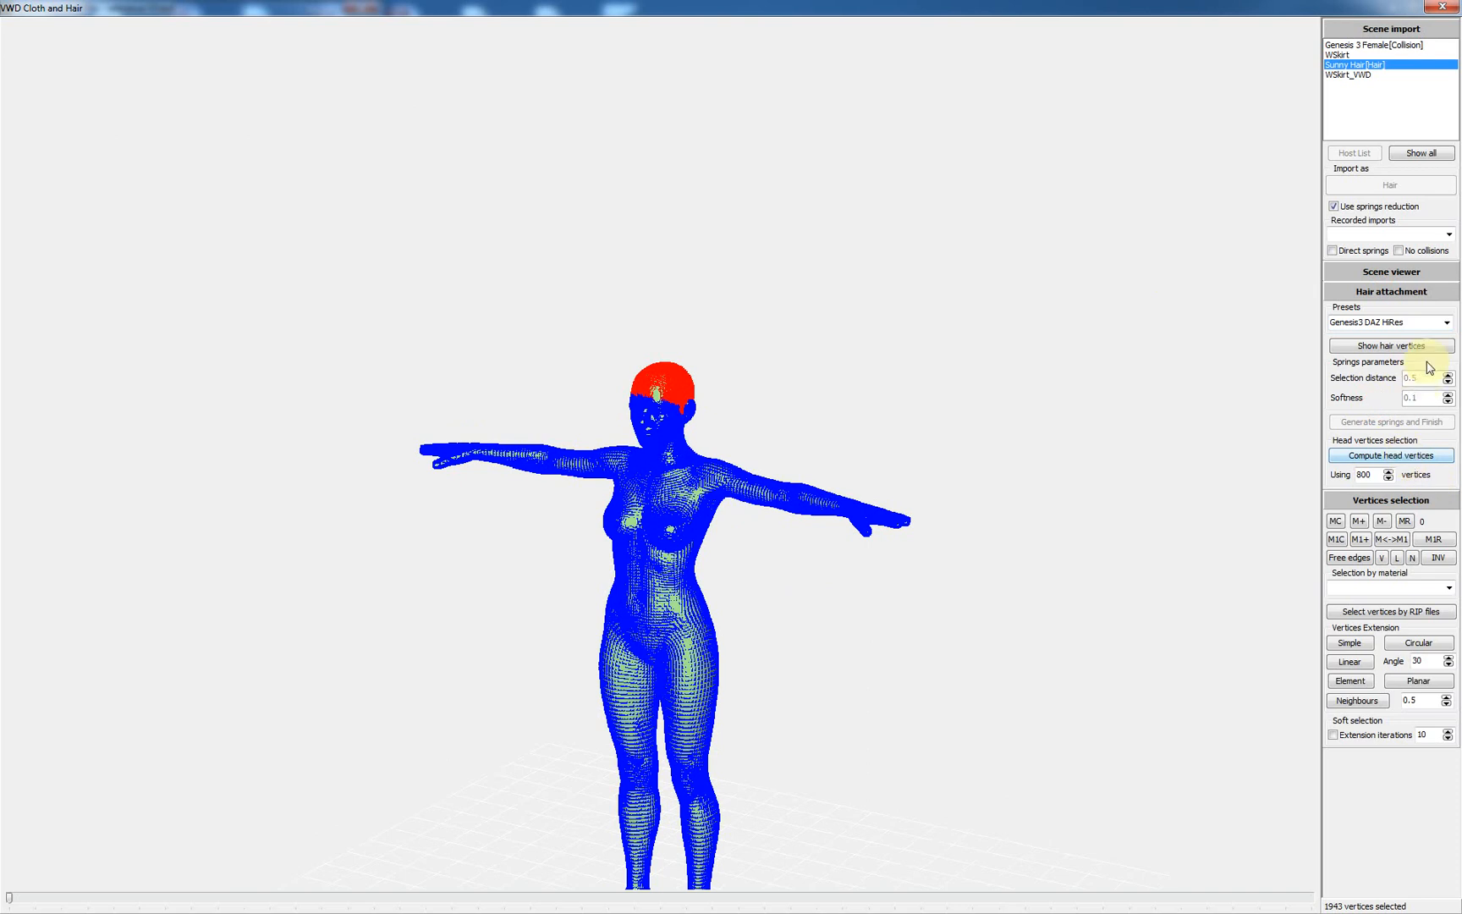
pyautogui.click(1396, 346)
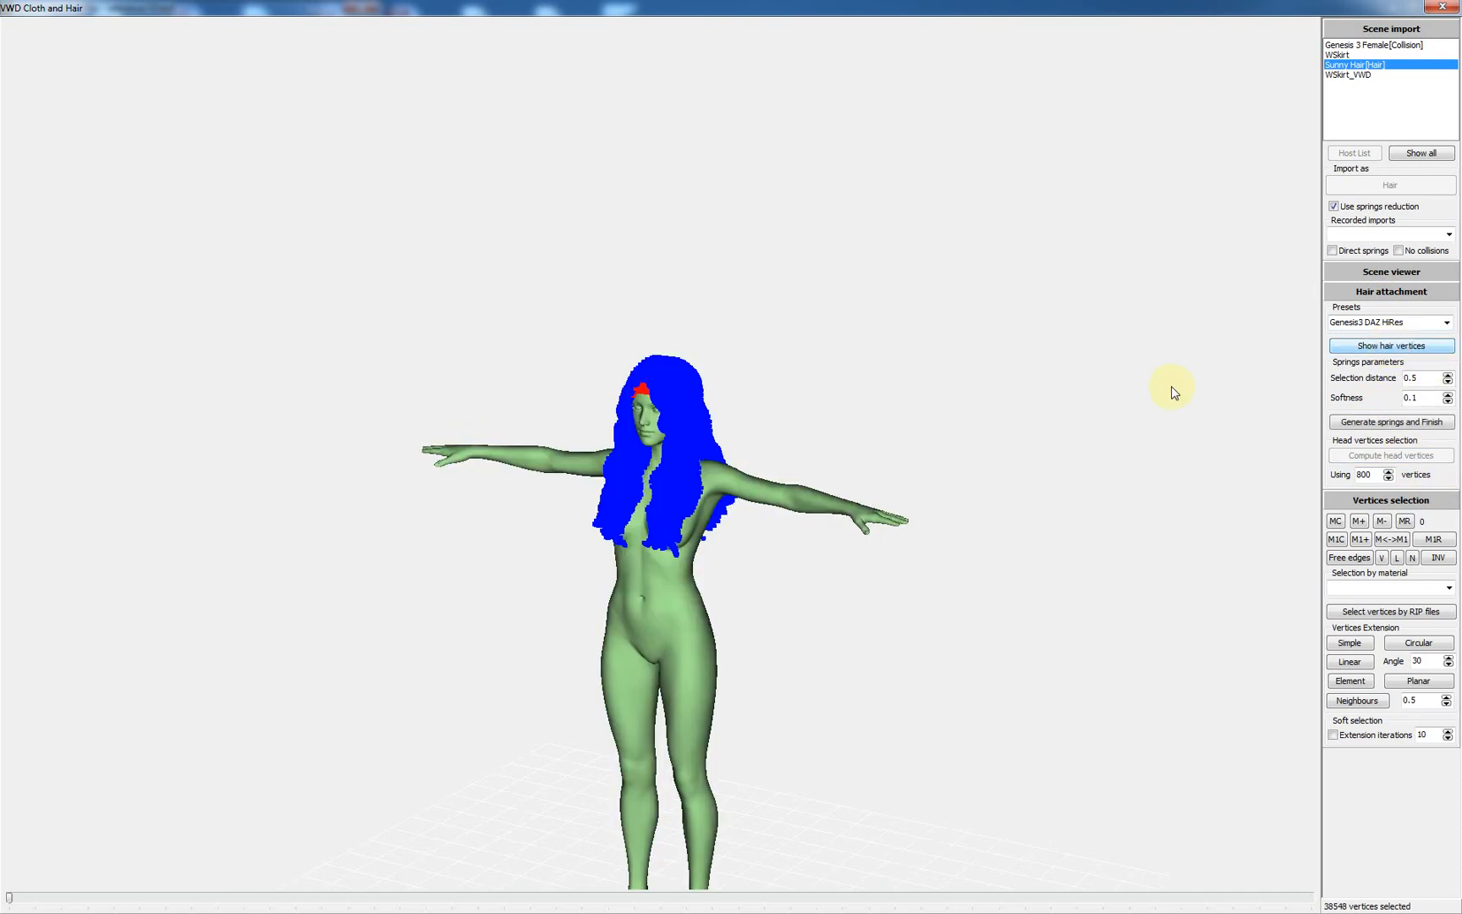
pyautogui.moveTo(650, 412)
pyautogui.mouseDown(button='middle')
pyautogui.moveTo(750, 414)
pyautogui.moveTo(654, 401)
pyautogui.mouseUp(button='middle')
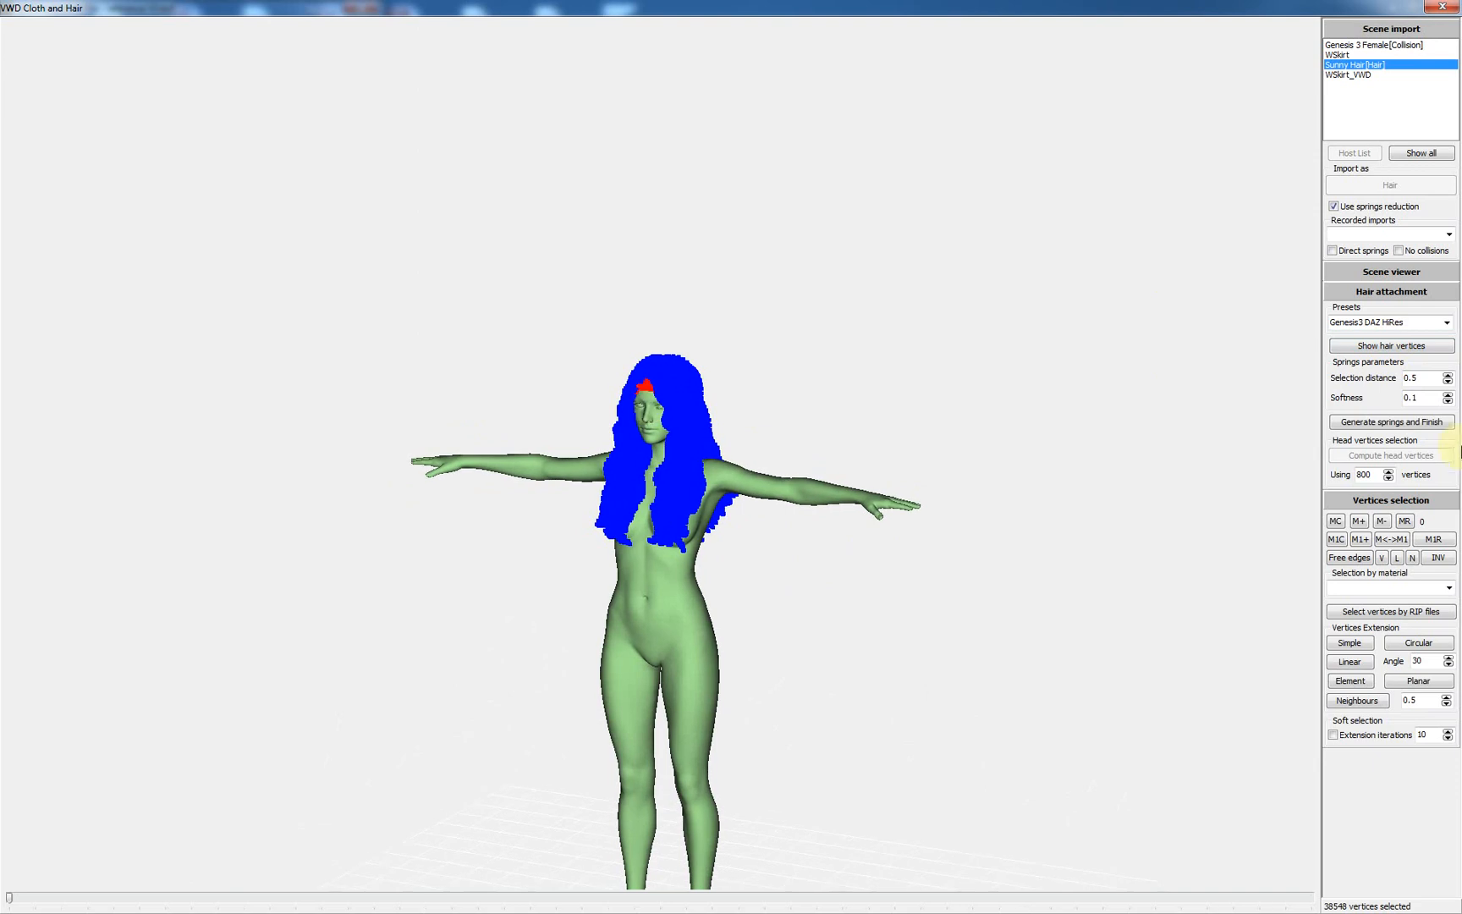
pyautogui.click(1392, 423)
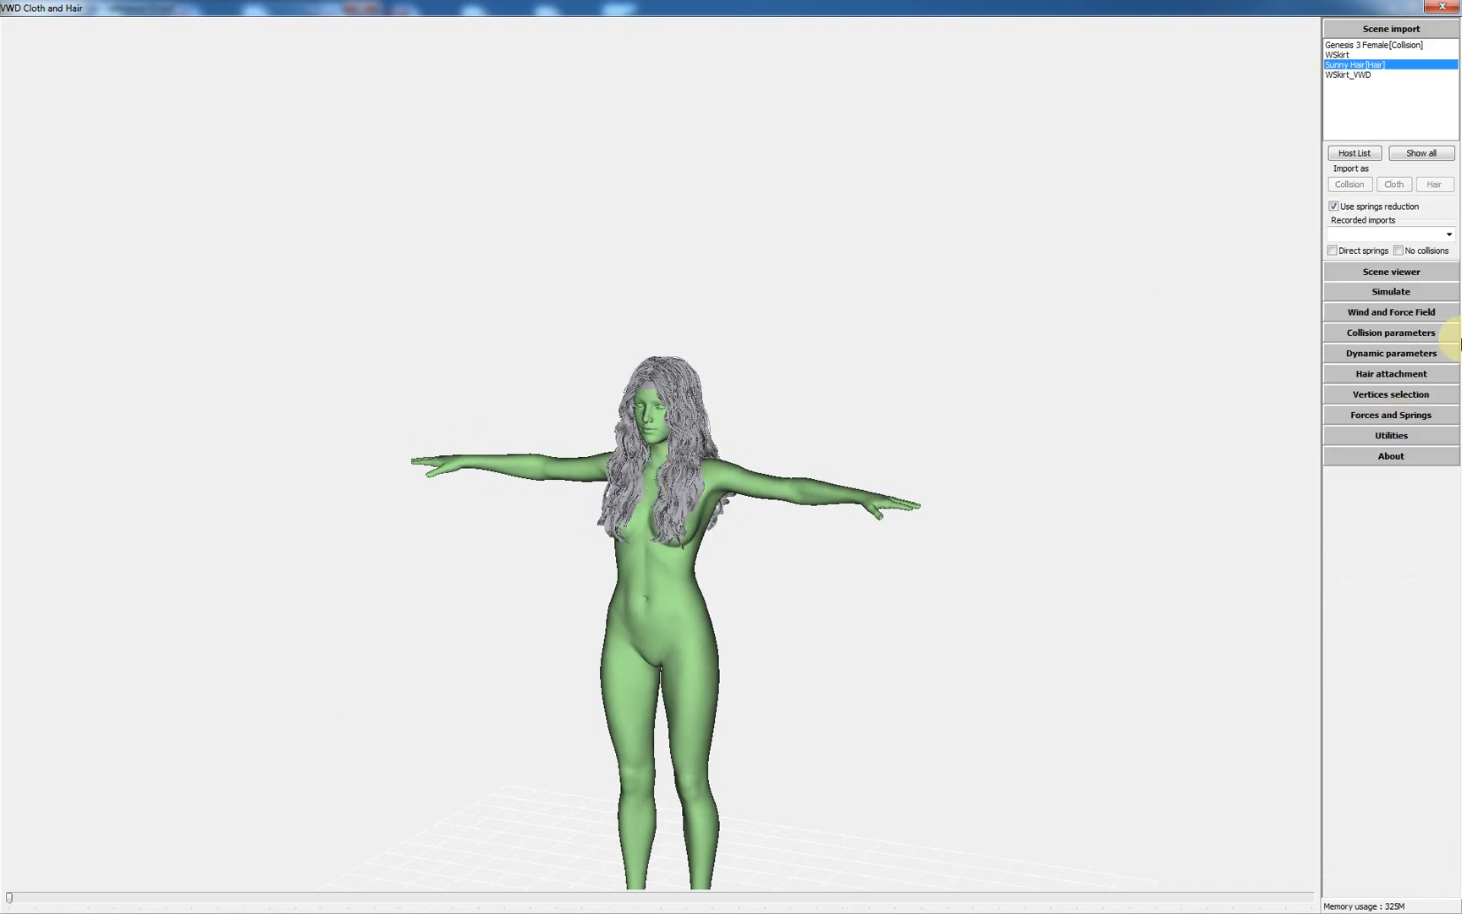
# Recall the stored hair root vertices and rigidify them by vertices neighborhood with distance 0.5, softness 0.01 and minimum distance 0.45
pyautogui.click(1368, 415)
pyautogui.click(1000, 585)
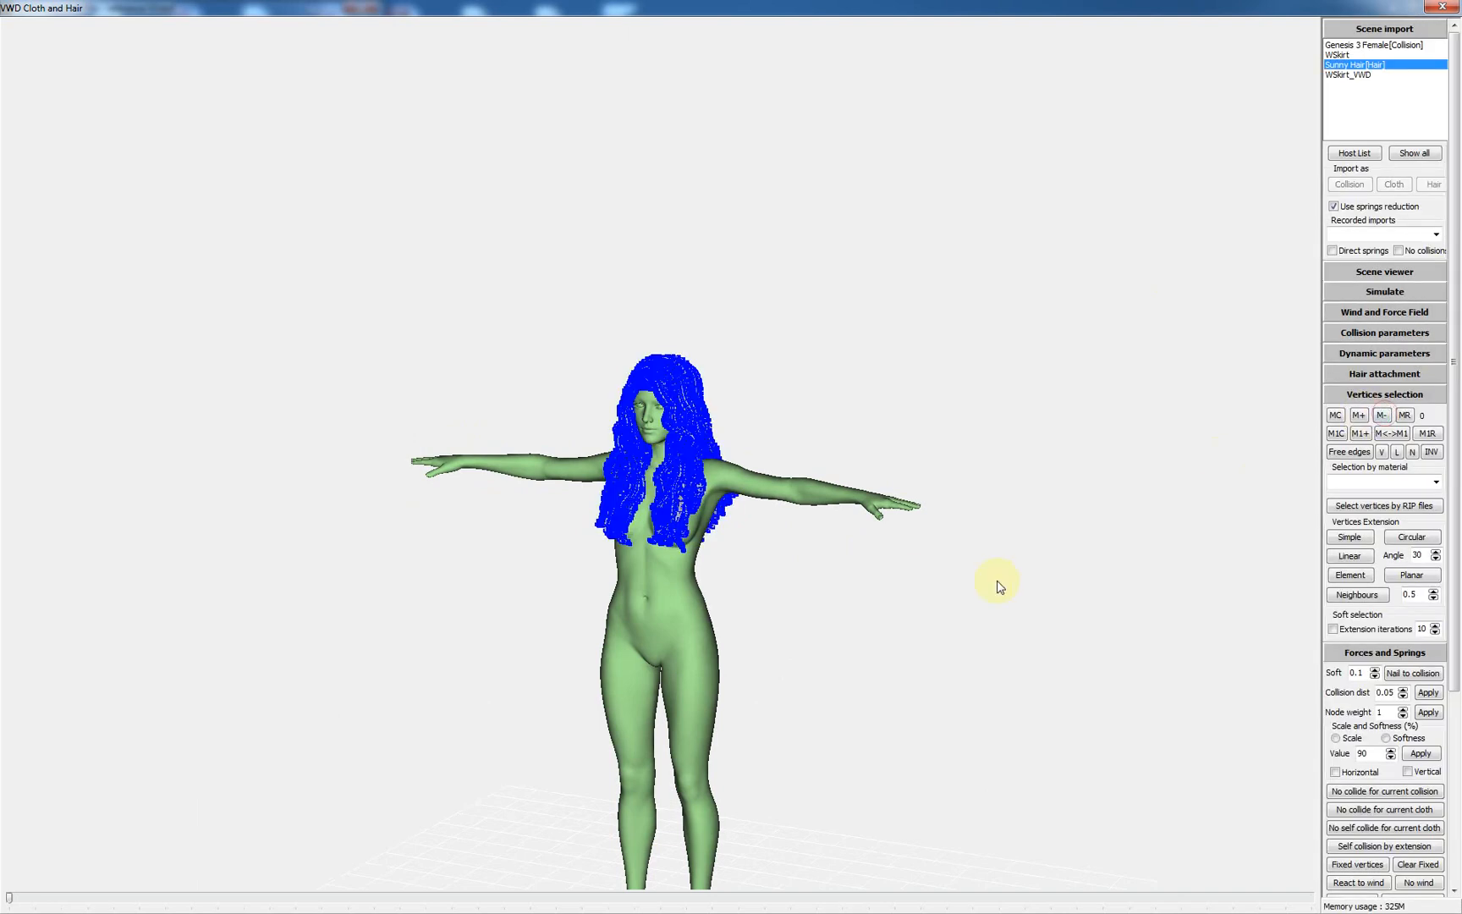
pyautogui.click(1455, 874)
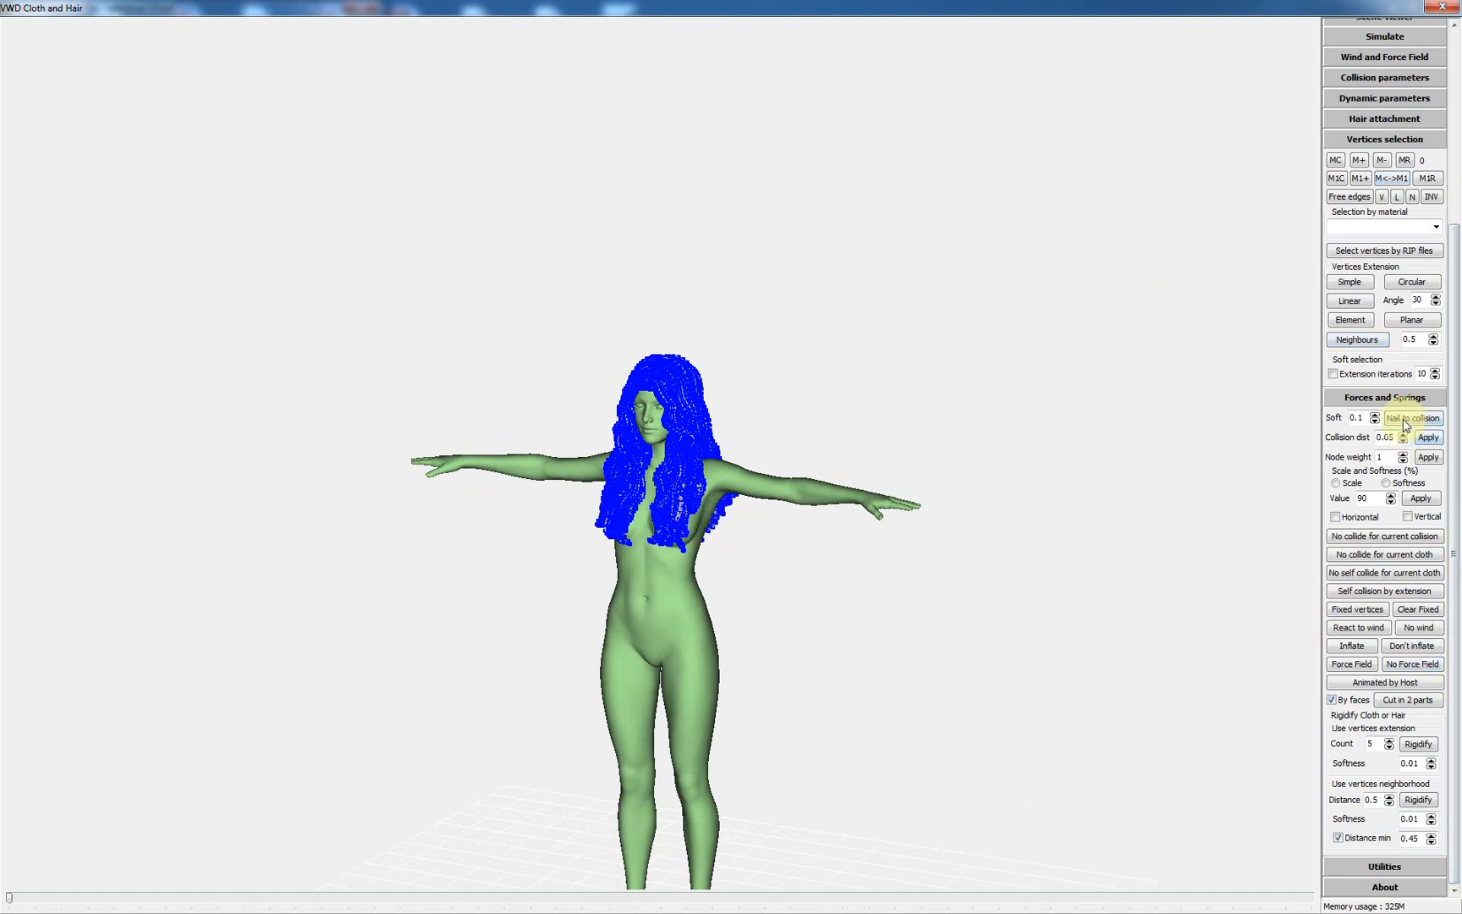
pyautogui.click(1427, 178)
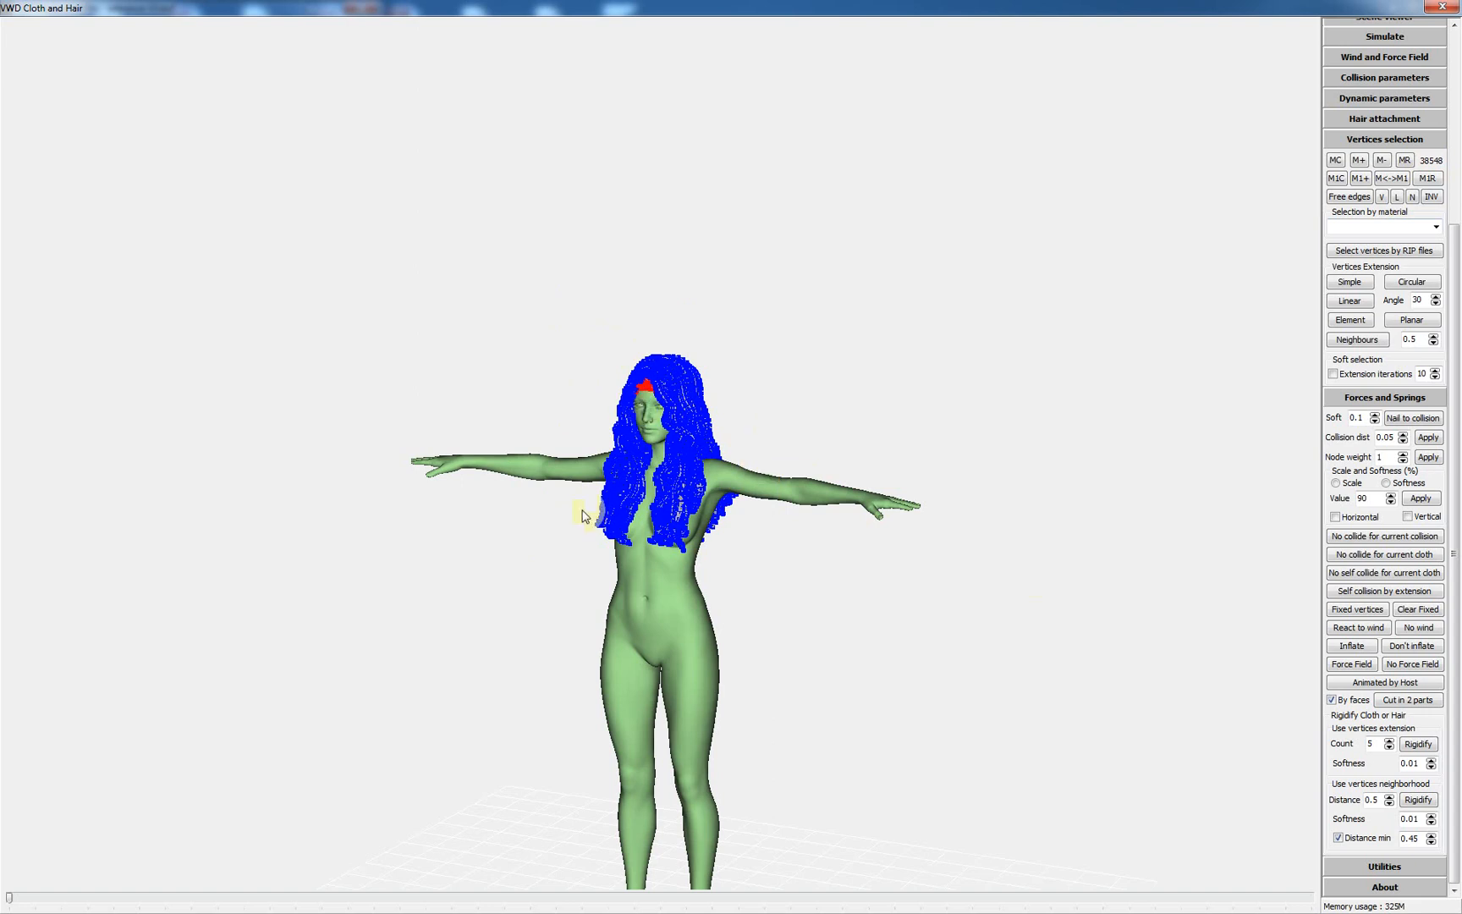
pyautogui.click(1419, 423)
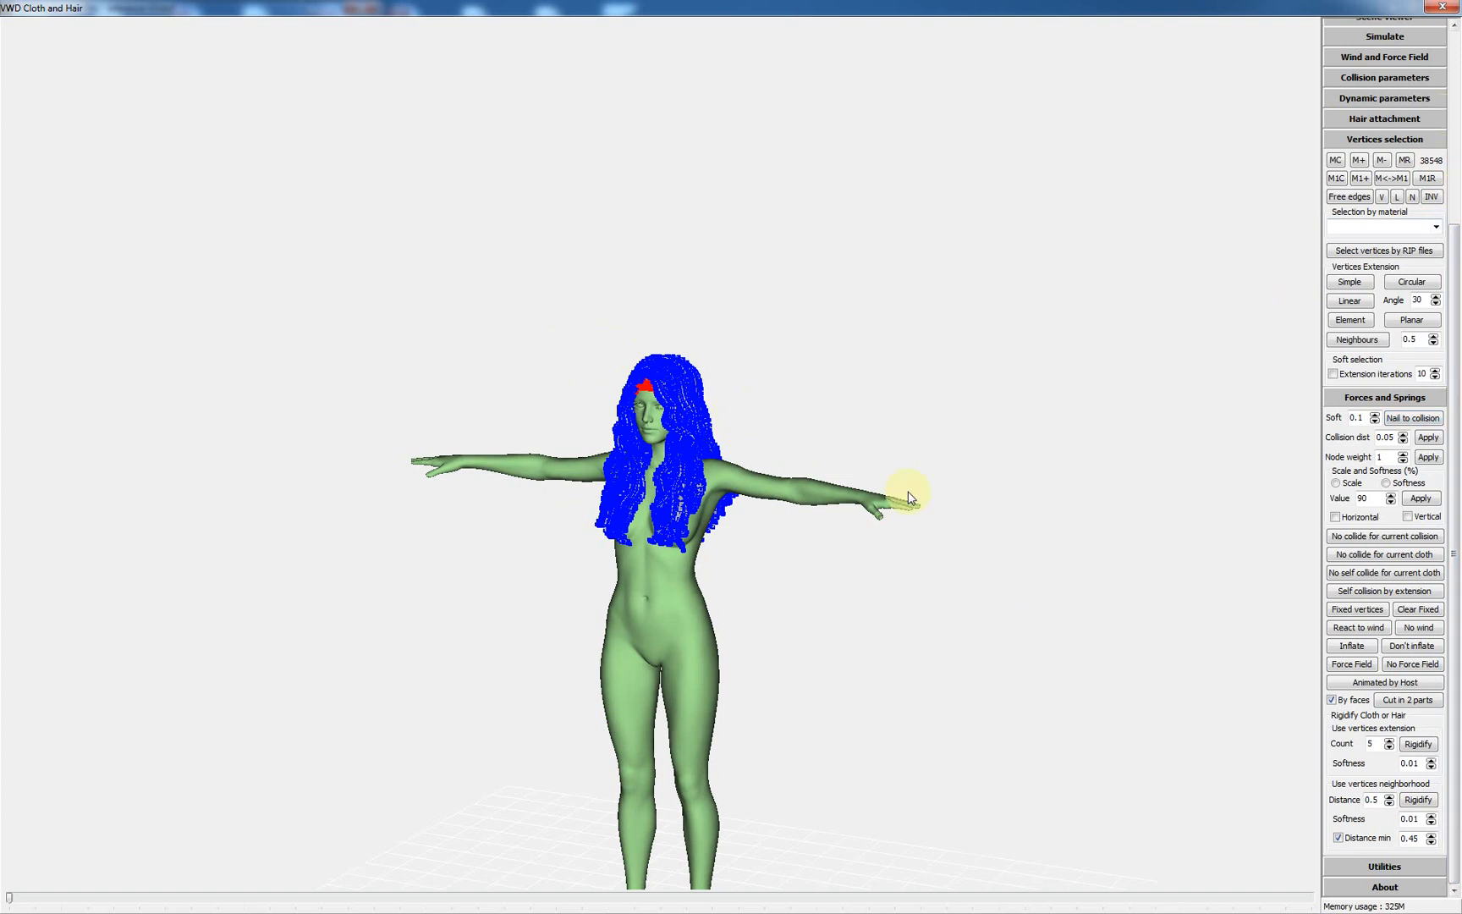
pyautogui.click(661, 370)
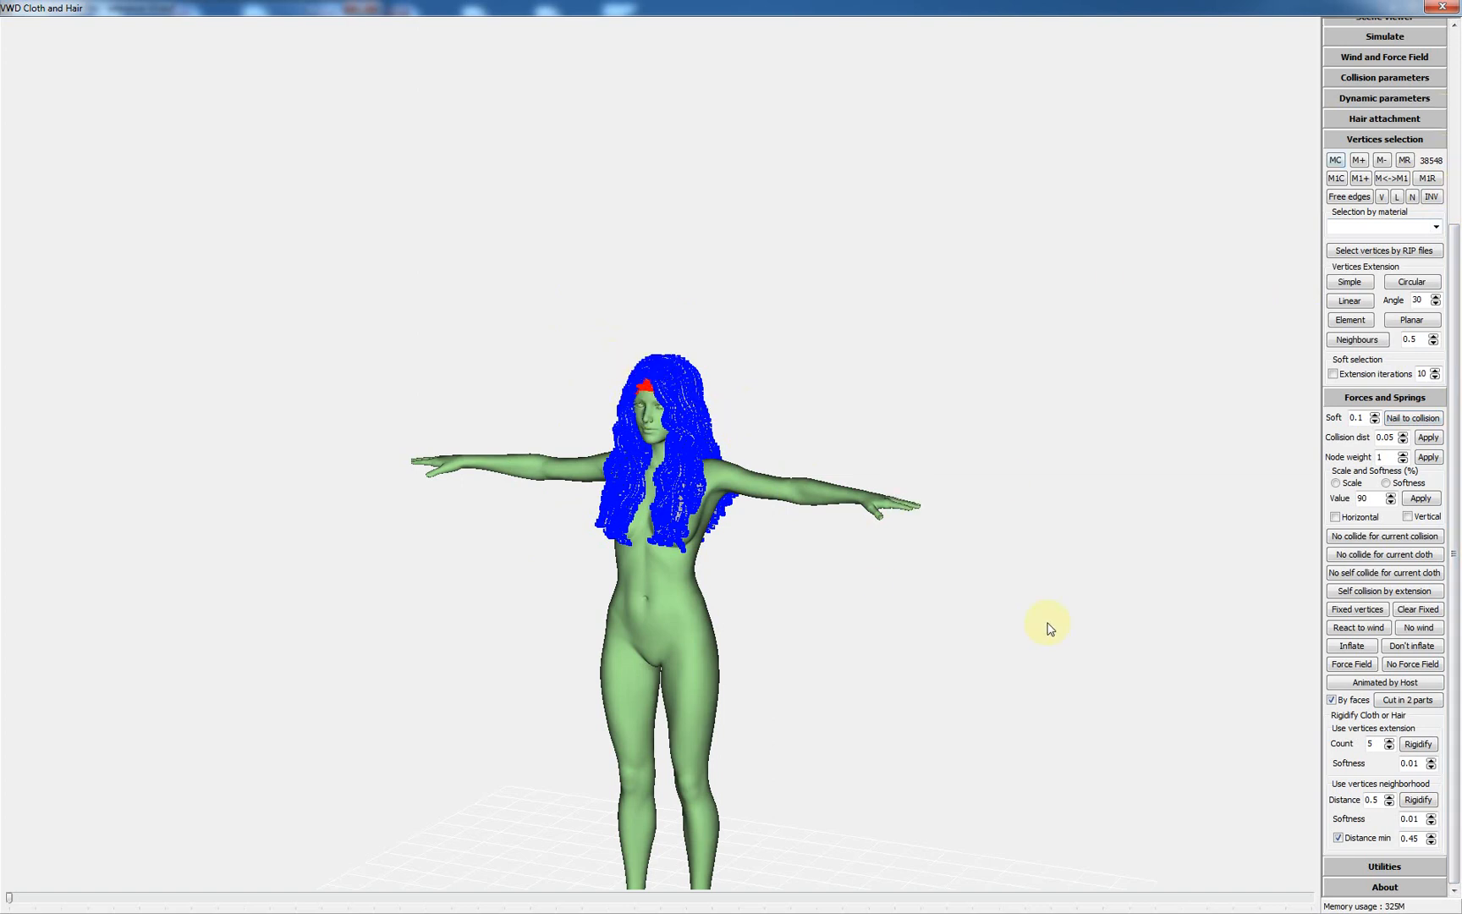
pyautogui.click(1423, 801)
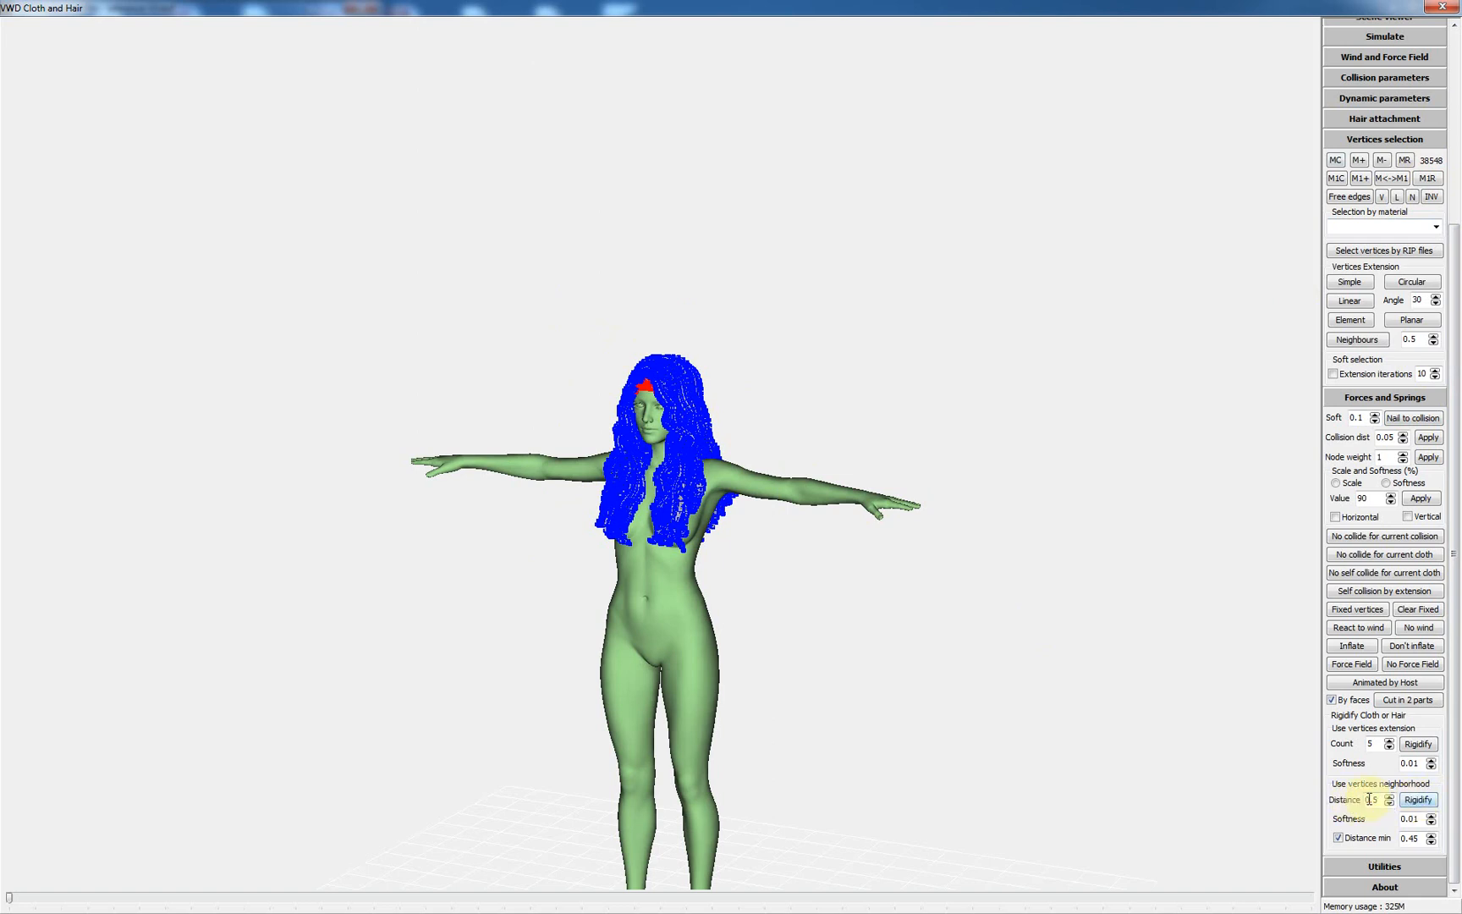
pyautogui.click(1418, 801)
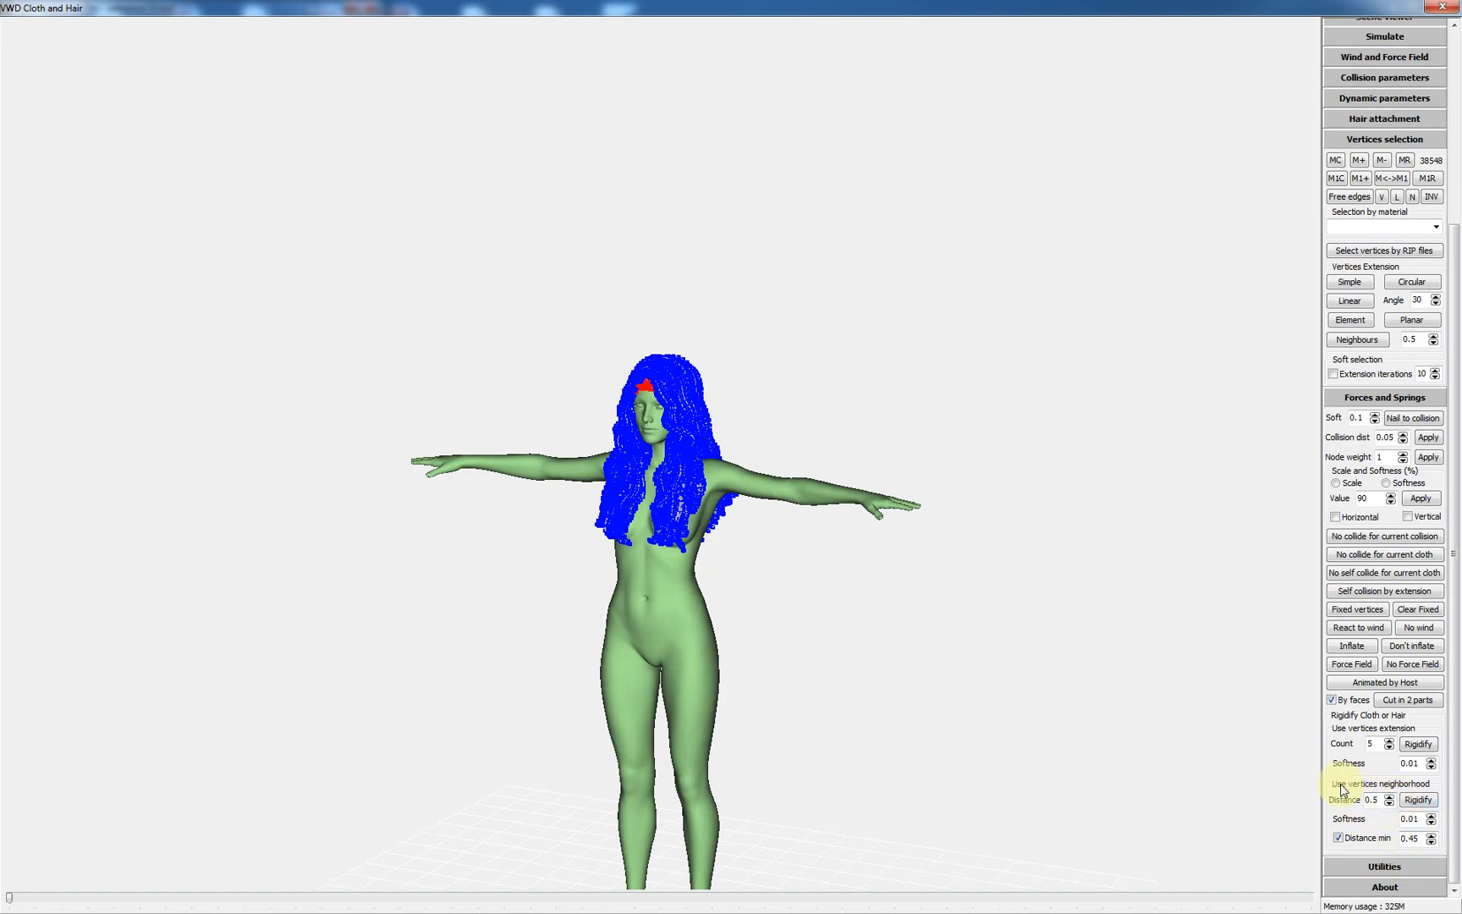
pyautogui.click(1418, 800)
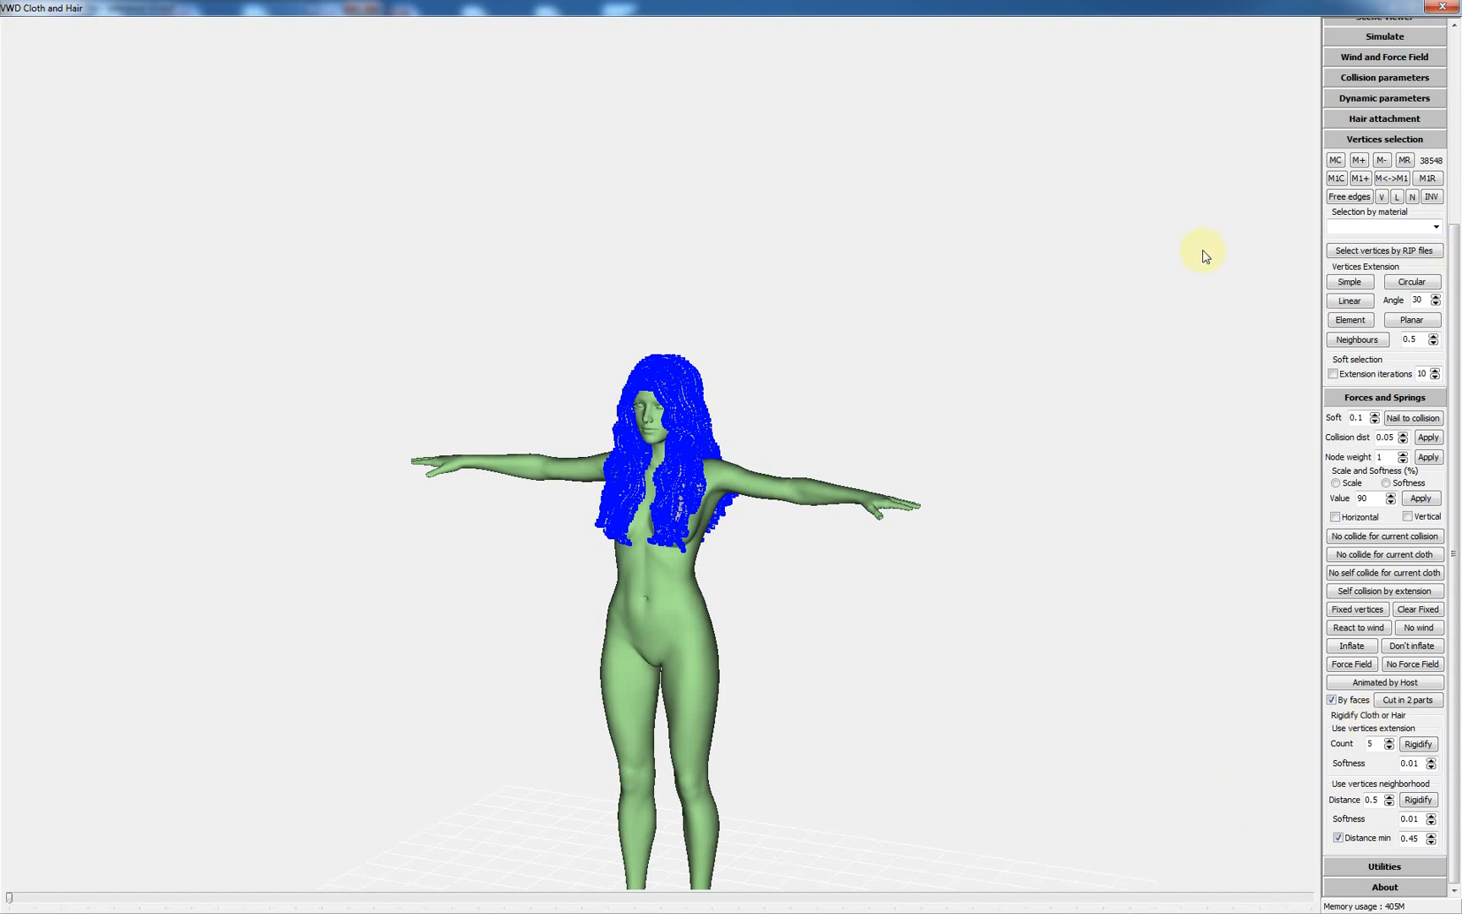
# Recall the root vertices, invert the selection and rigidify the remaining hair by vertices extension with count 5 and softness 0.01
pyautogui.click(1430, 179)
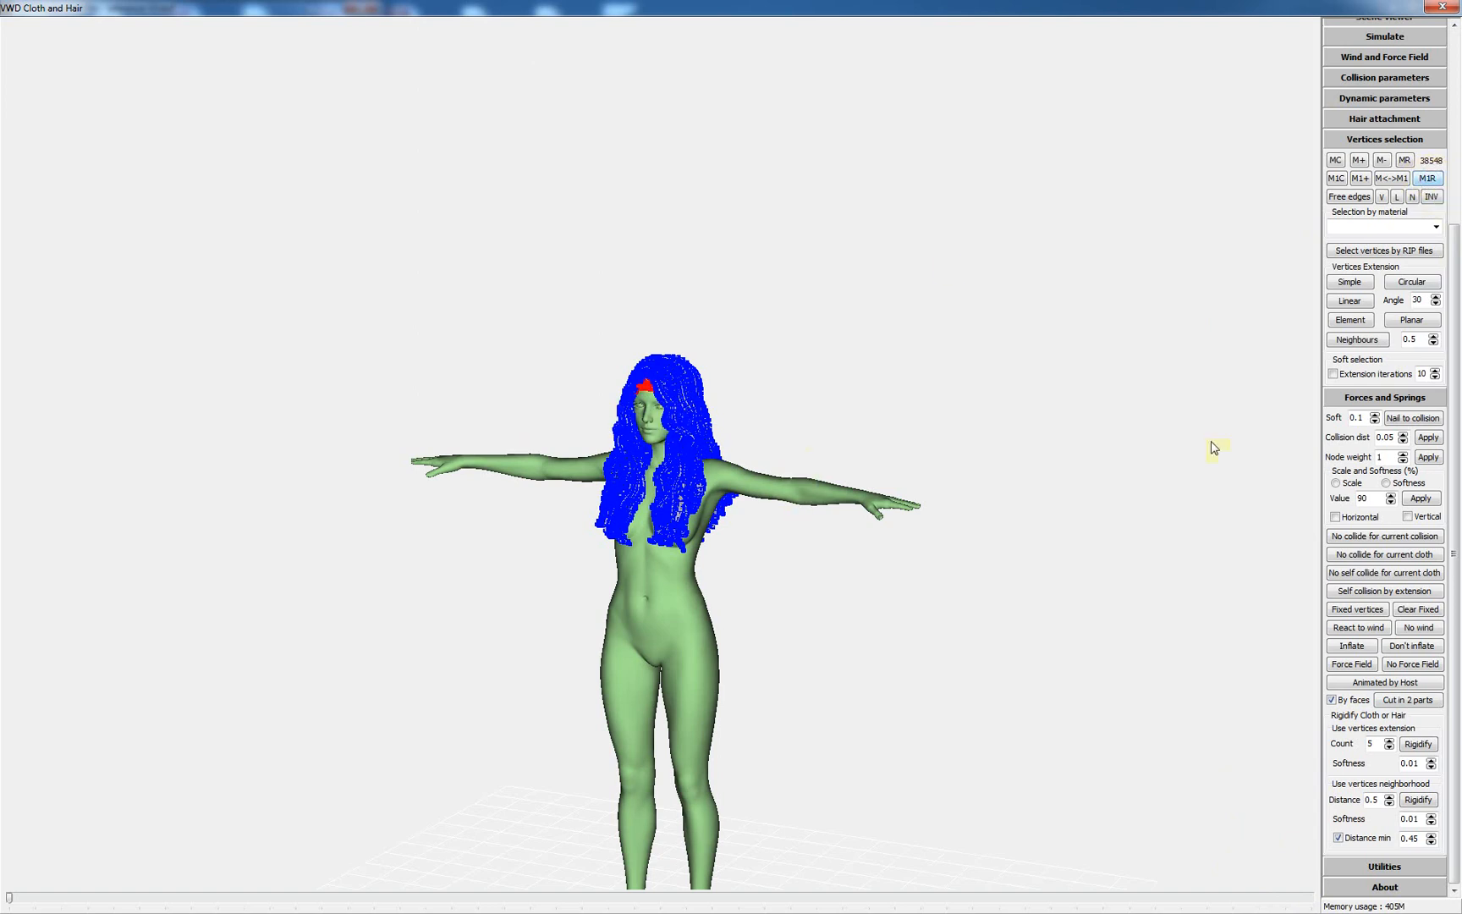
pyautogui.click(1431, 196)
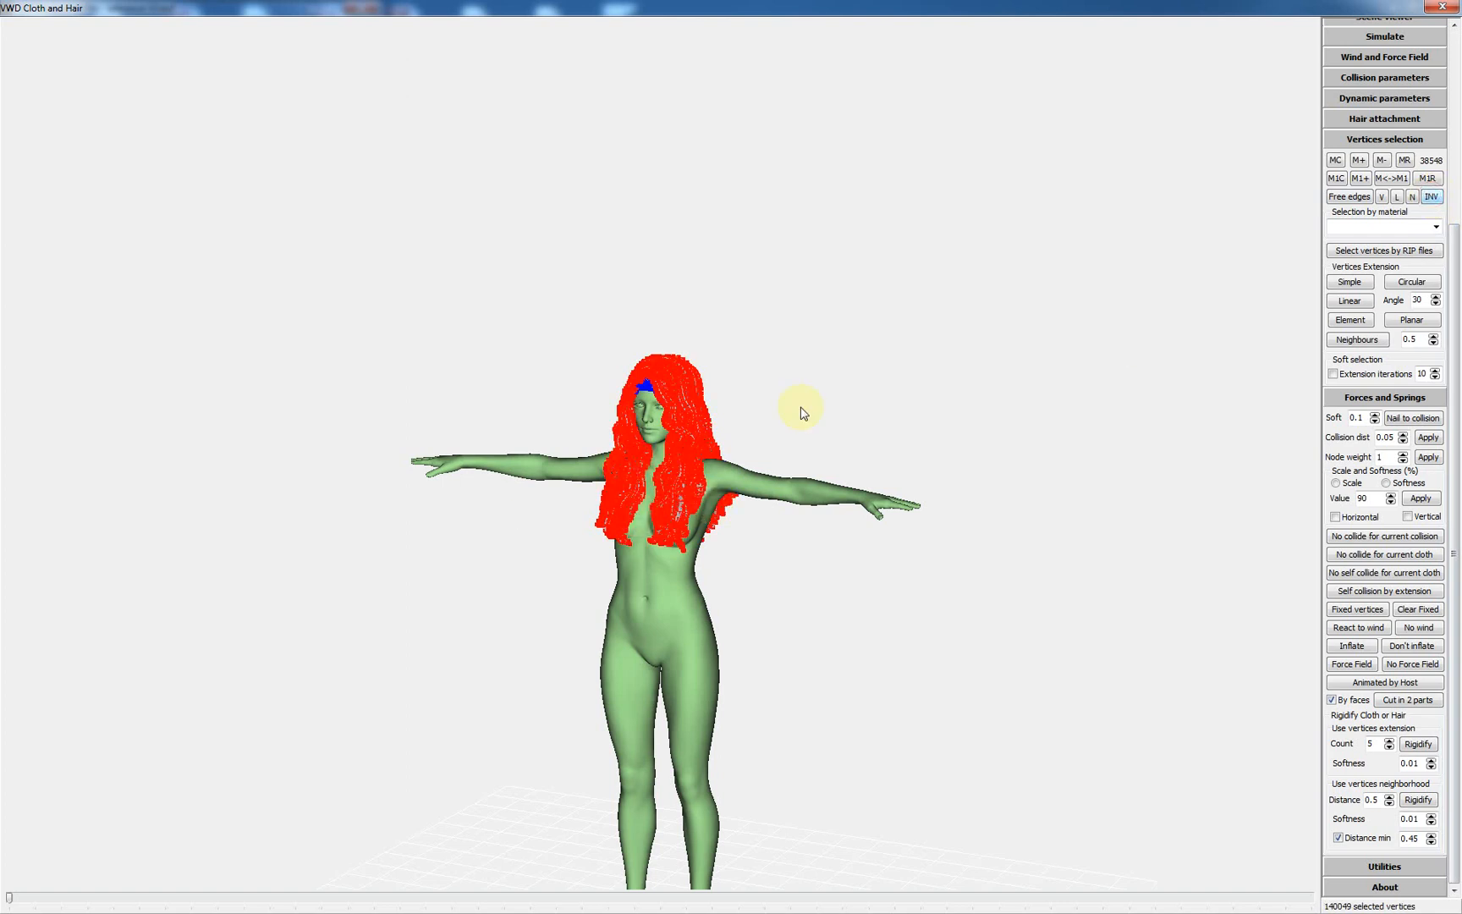
pyautogui.click(1417, 745)
pyautogui.click(1426, 250)
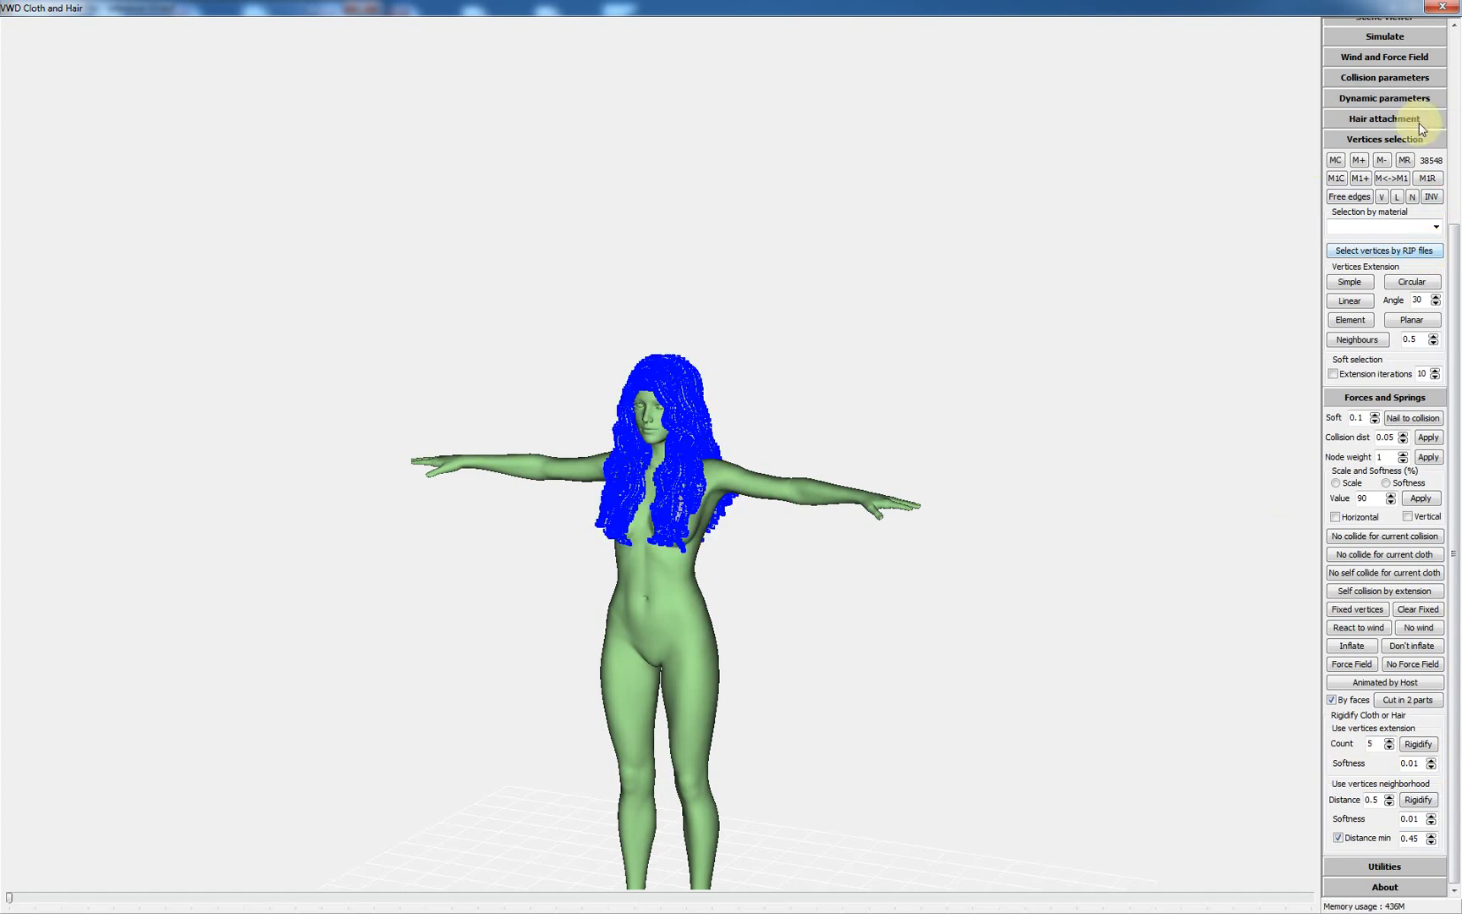
# Run the dynamic simulation of the Sunny Hair and send the resulting animation to the host
pyautogui.click(1385, 39)
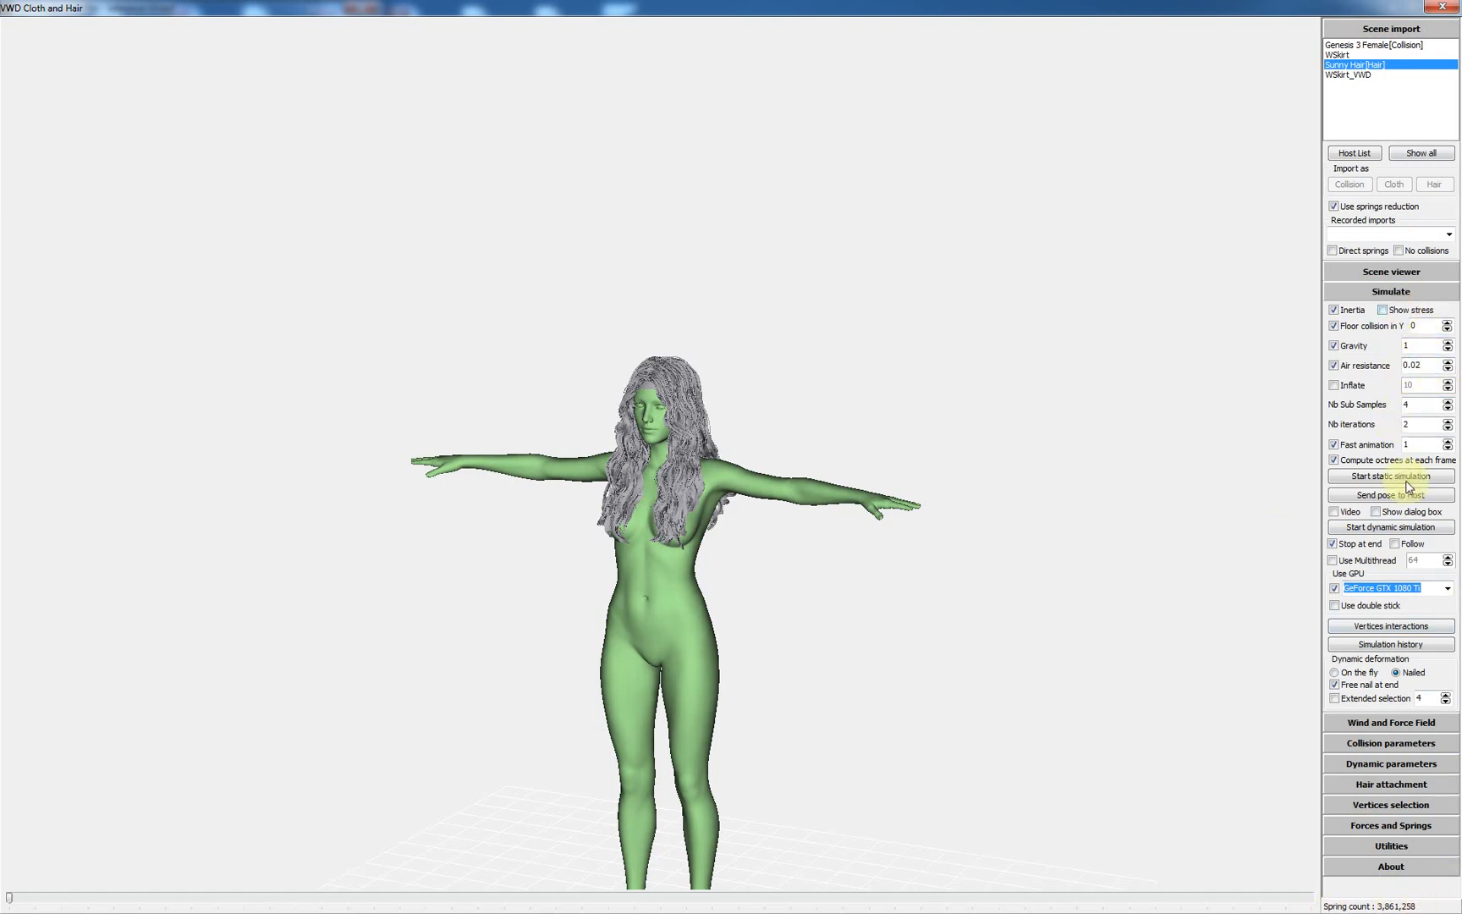
pyautogui.click(1389, 533)
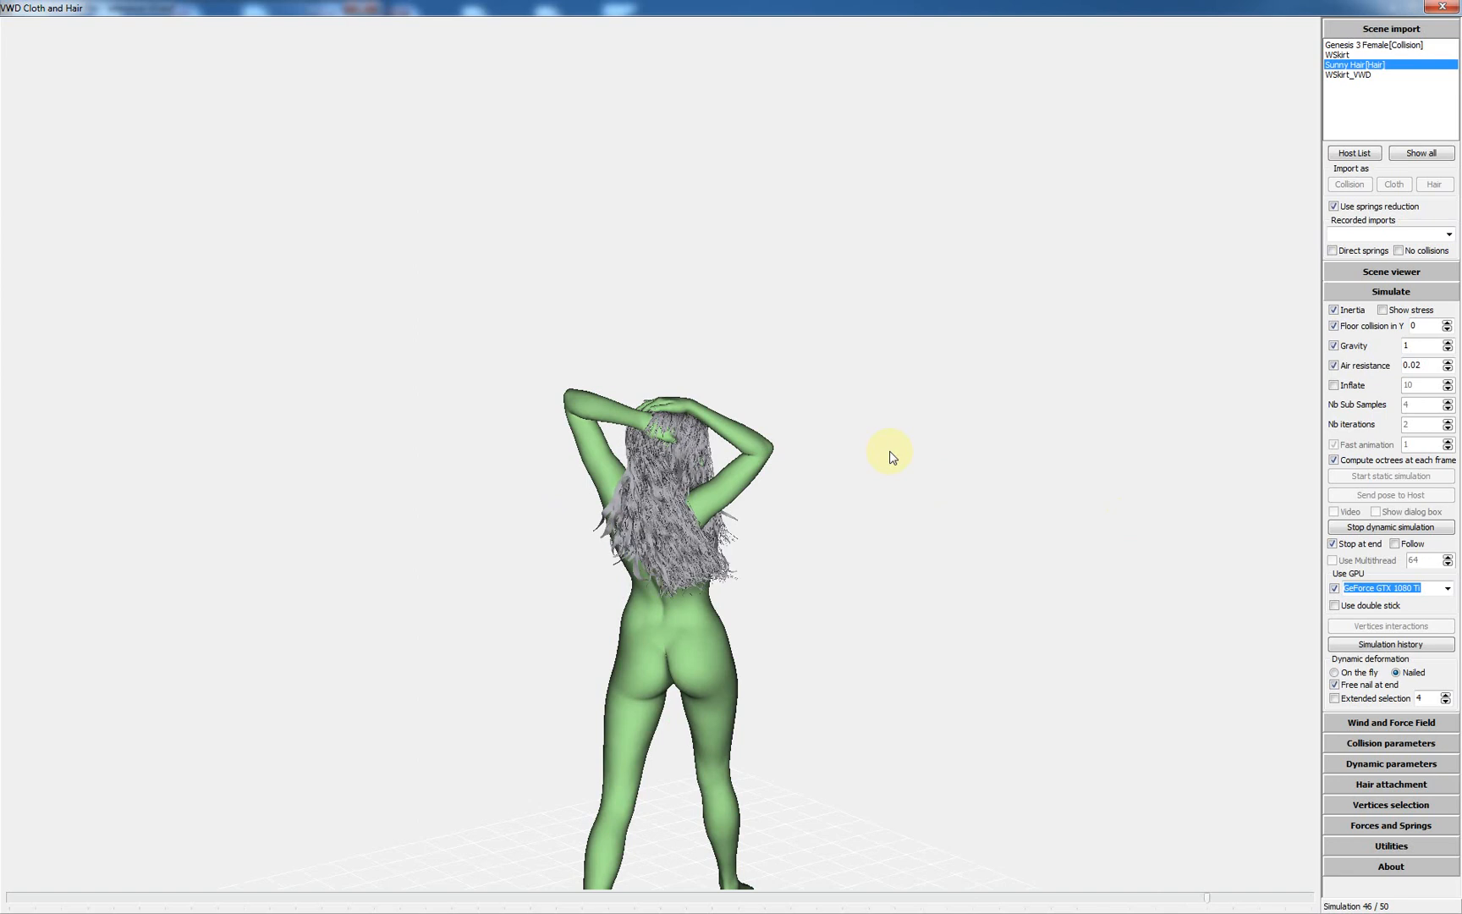
pyautogui.moveTo(893, 457); pyautogui.dragTo(818, 410)
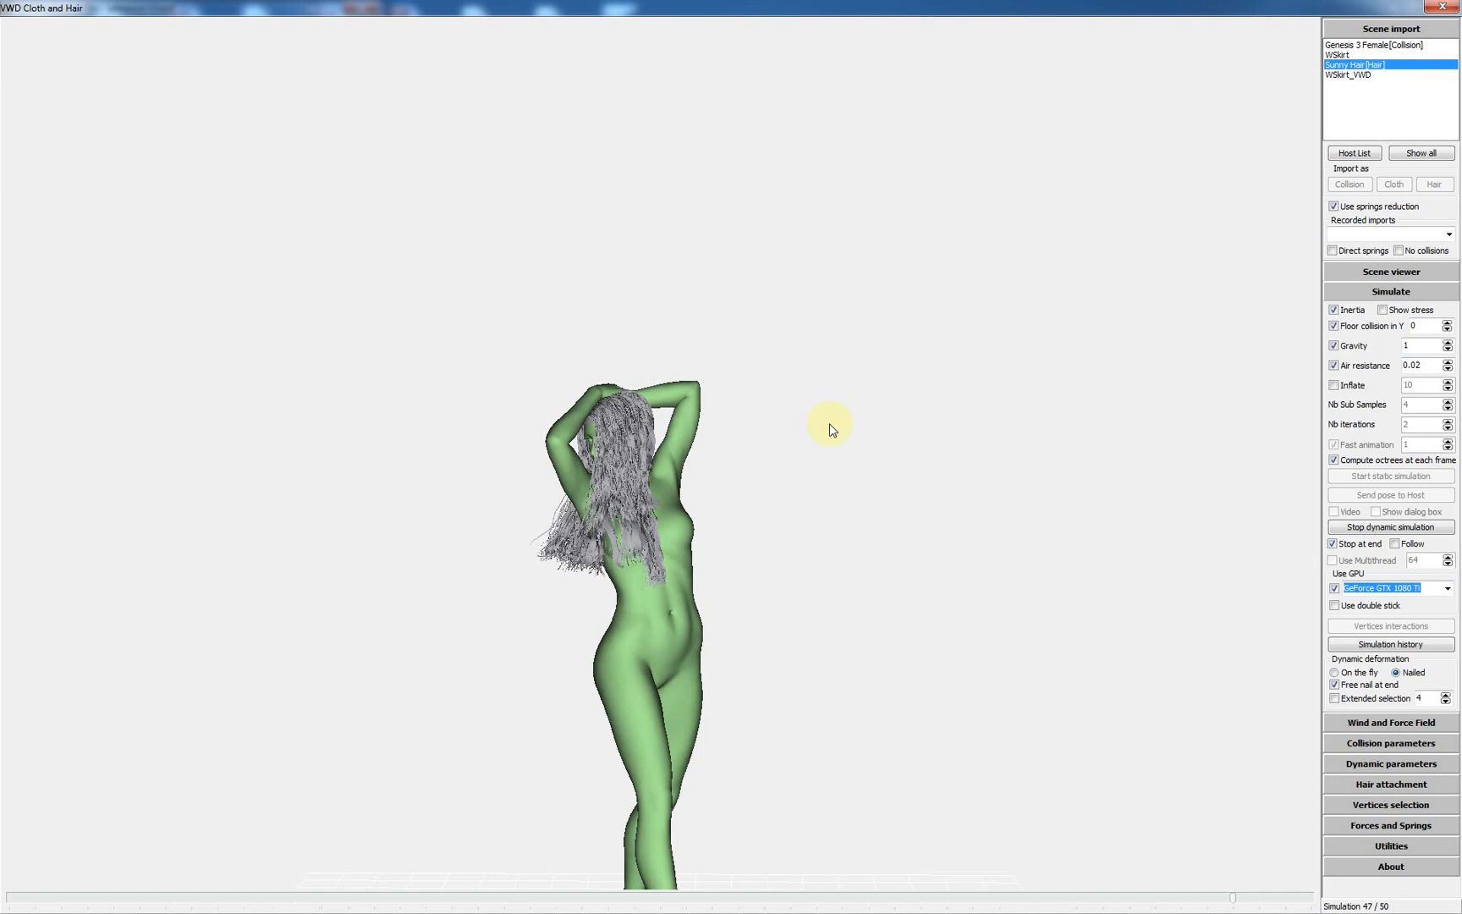
pyautogui.scroll(2, 830, 429)
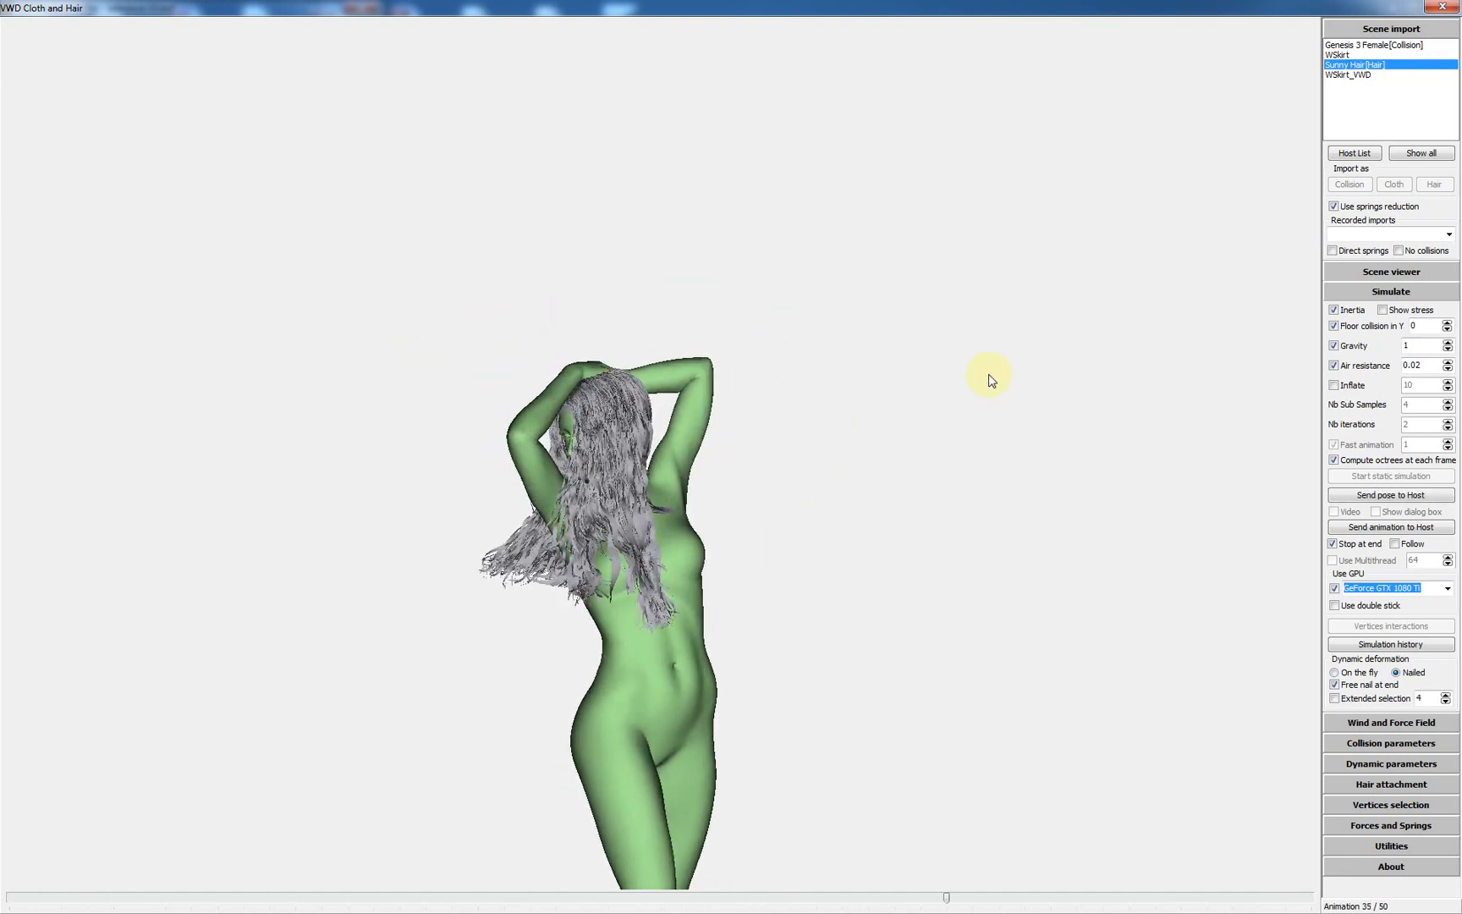
pyautogui.click(1381, 528)
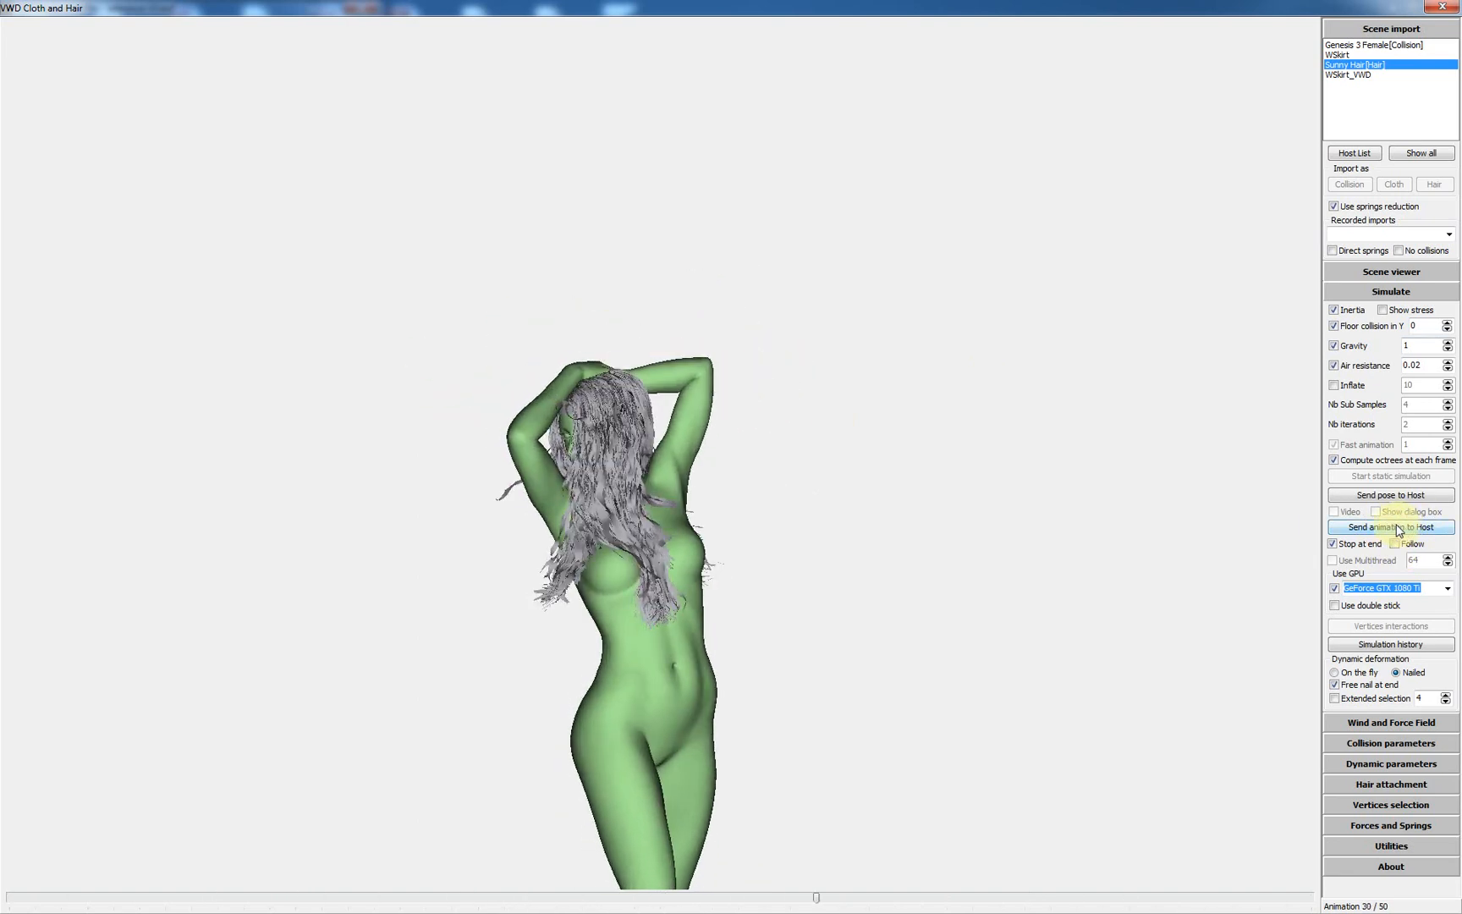
pyautogui.click(1390, 526)
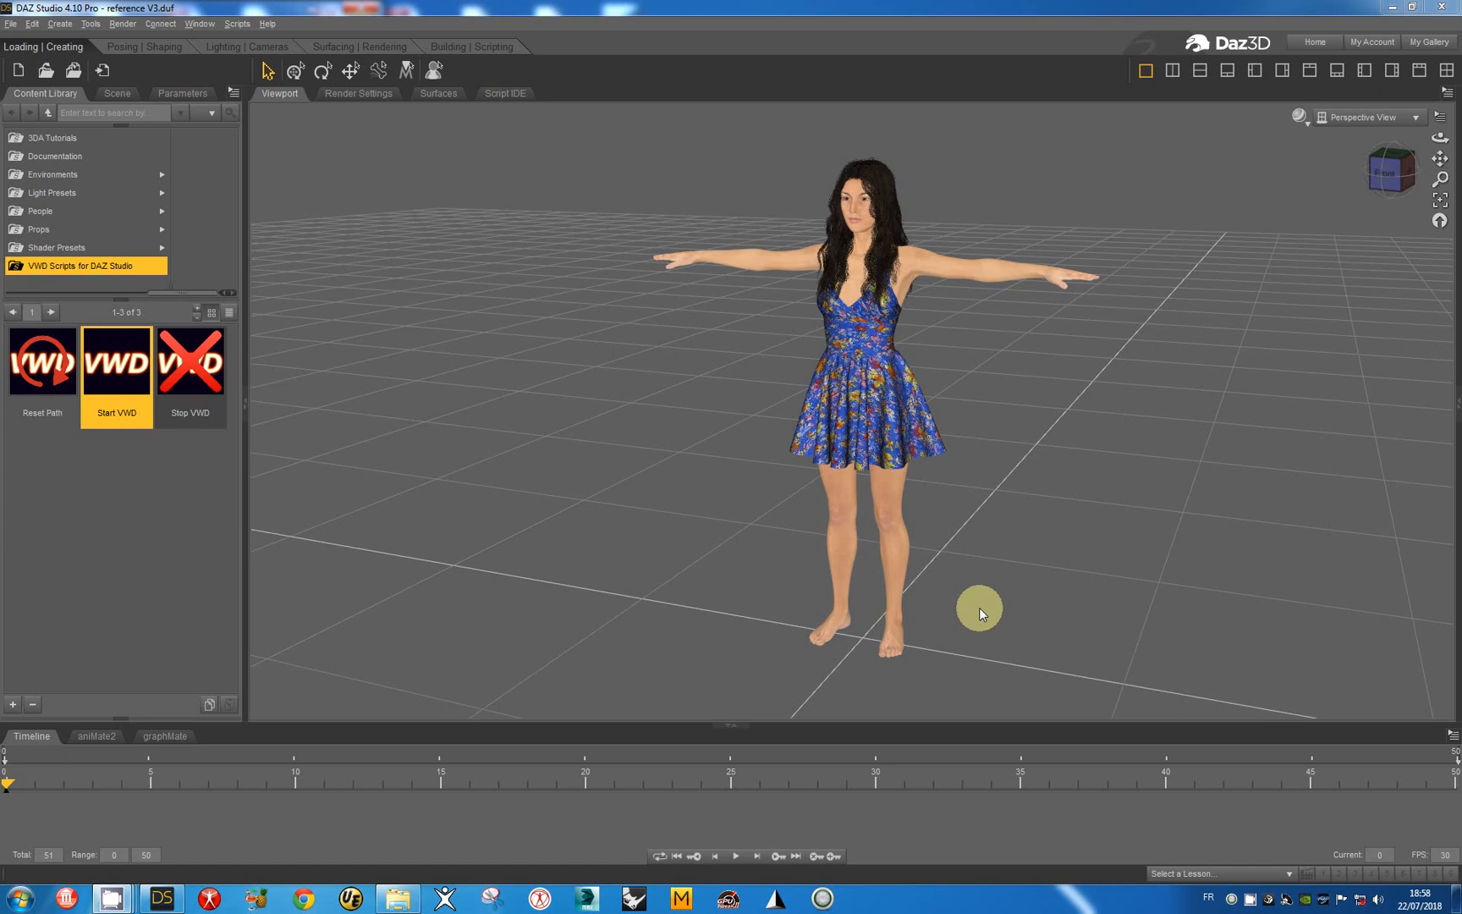
# Open the Script IDE and stop the running WSkirt_VWD script with the Stop VWD script
pyautogui.click(501, 96)
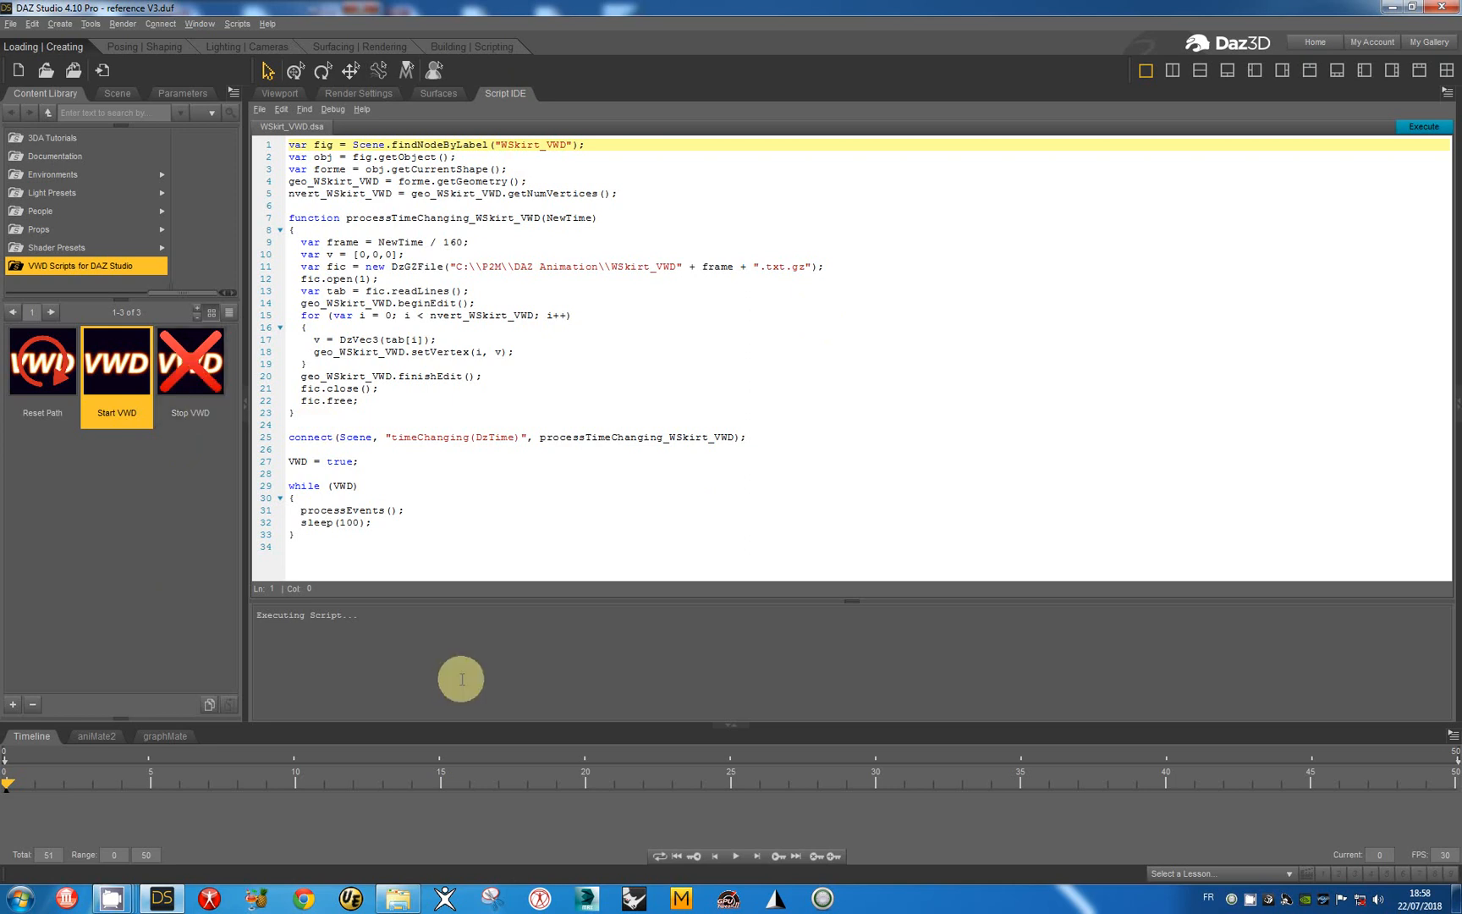
pyautogui.click(816, 436)
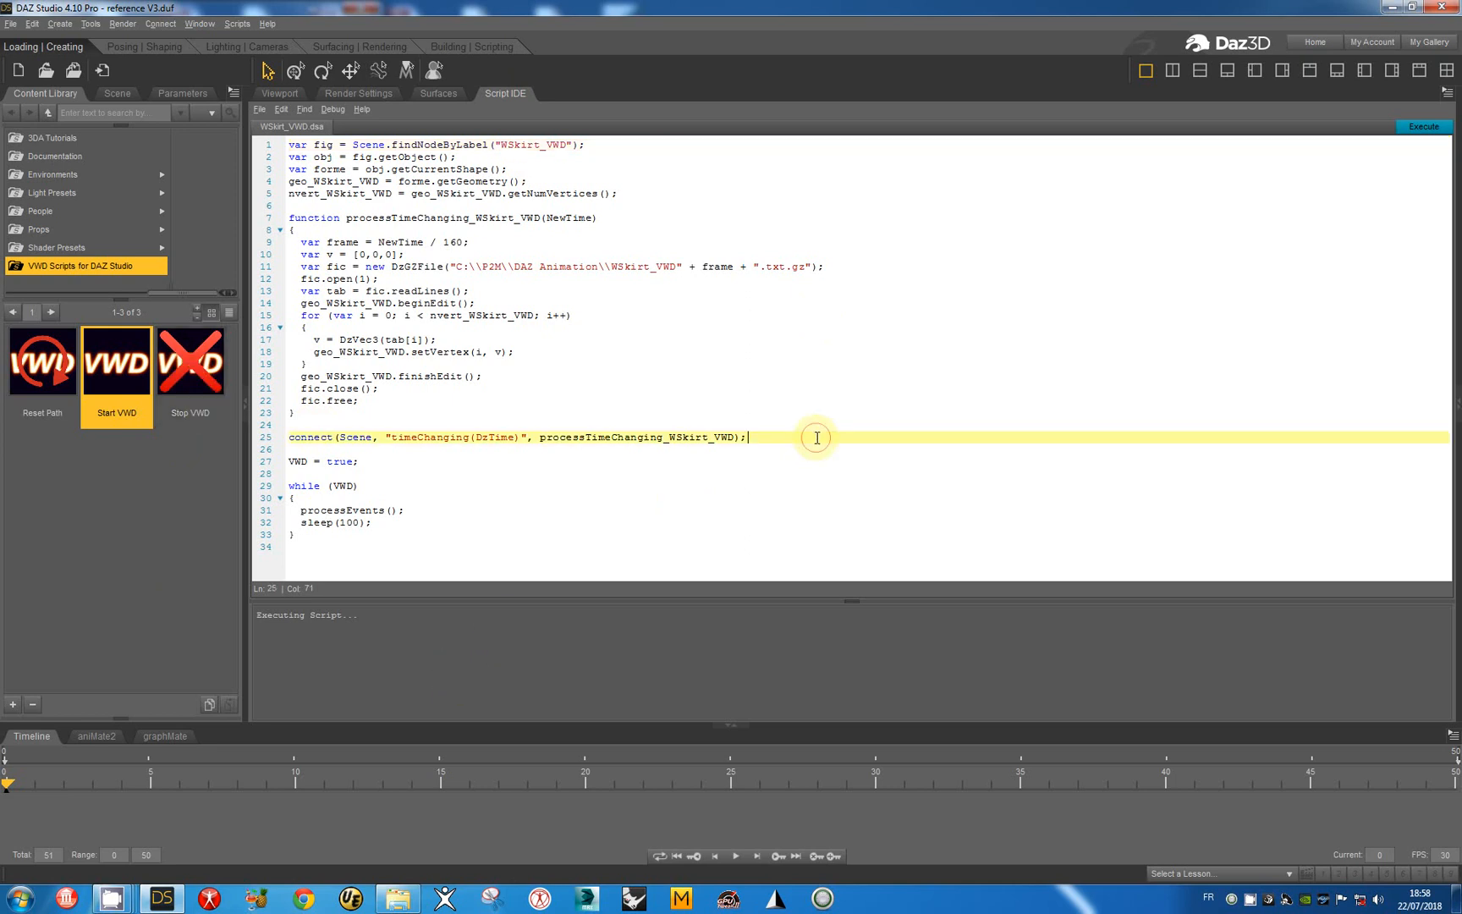
pyautogui.doubleClick(197, 366)
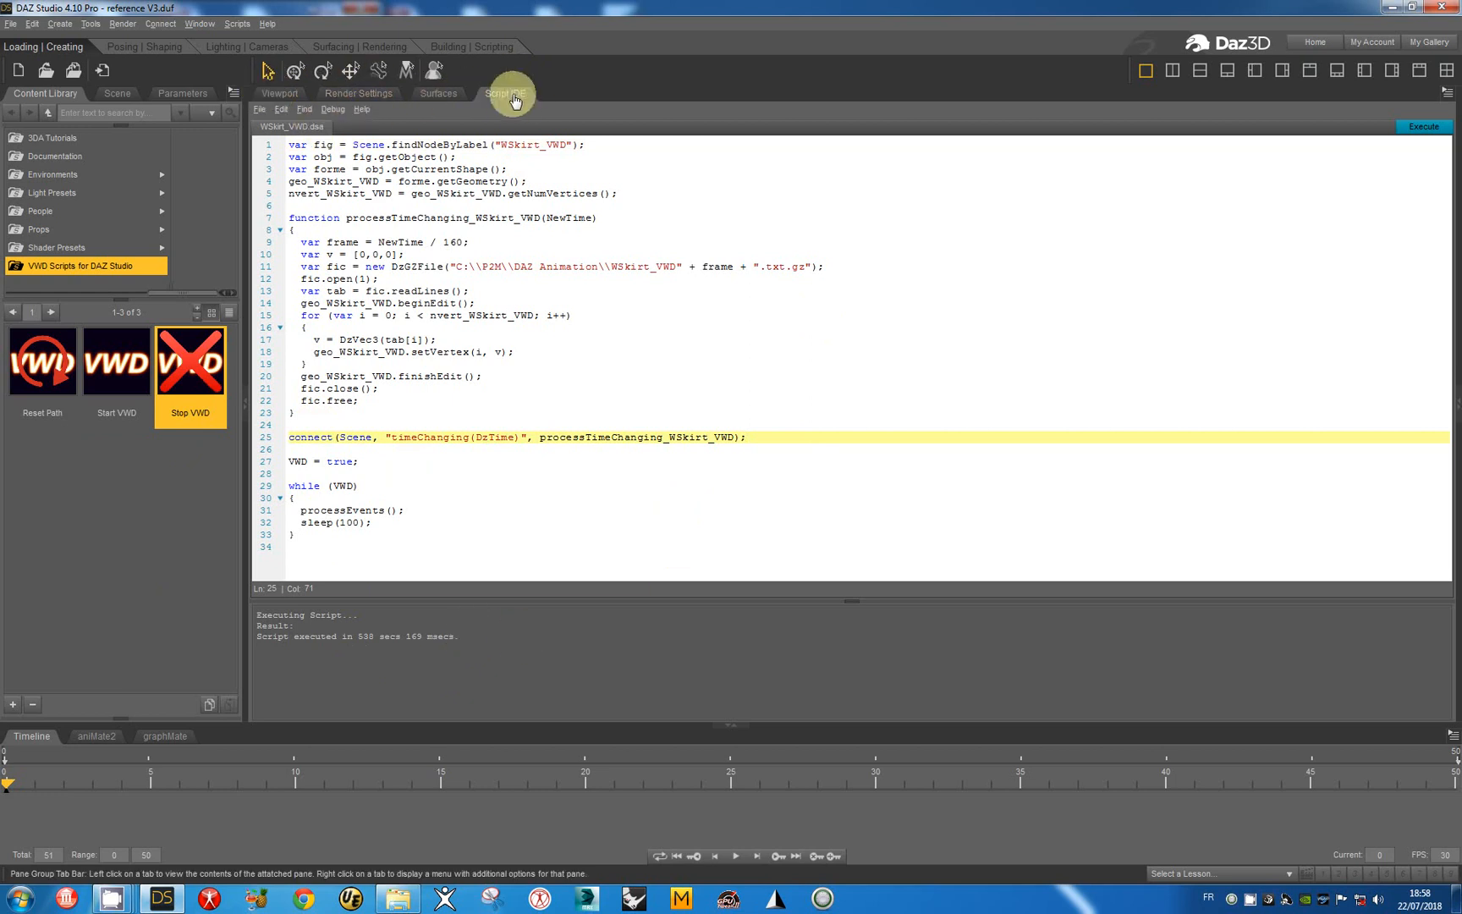
# Load the Sunny_Hair_VWD.dsa script from the DAZ Animation folder into the Script IDE and execute it
pyautogui.click(260, 109)
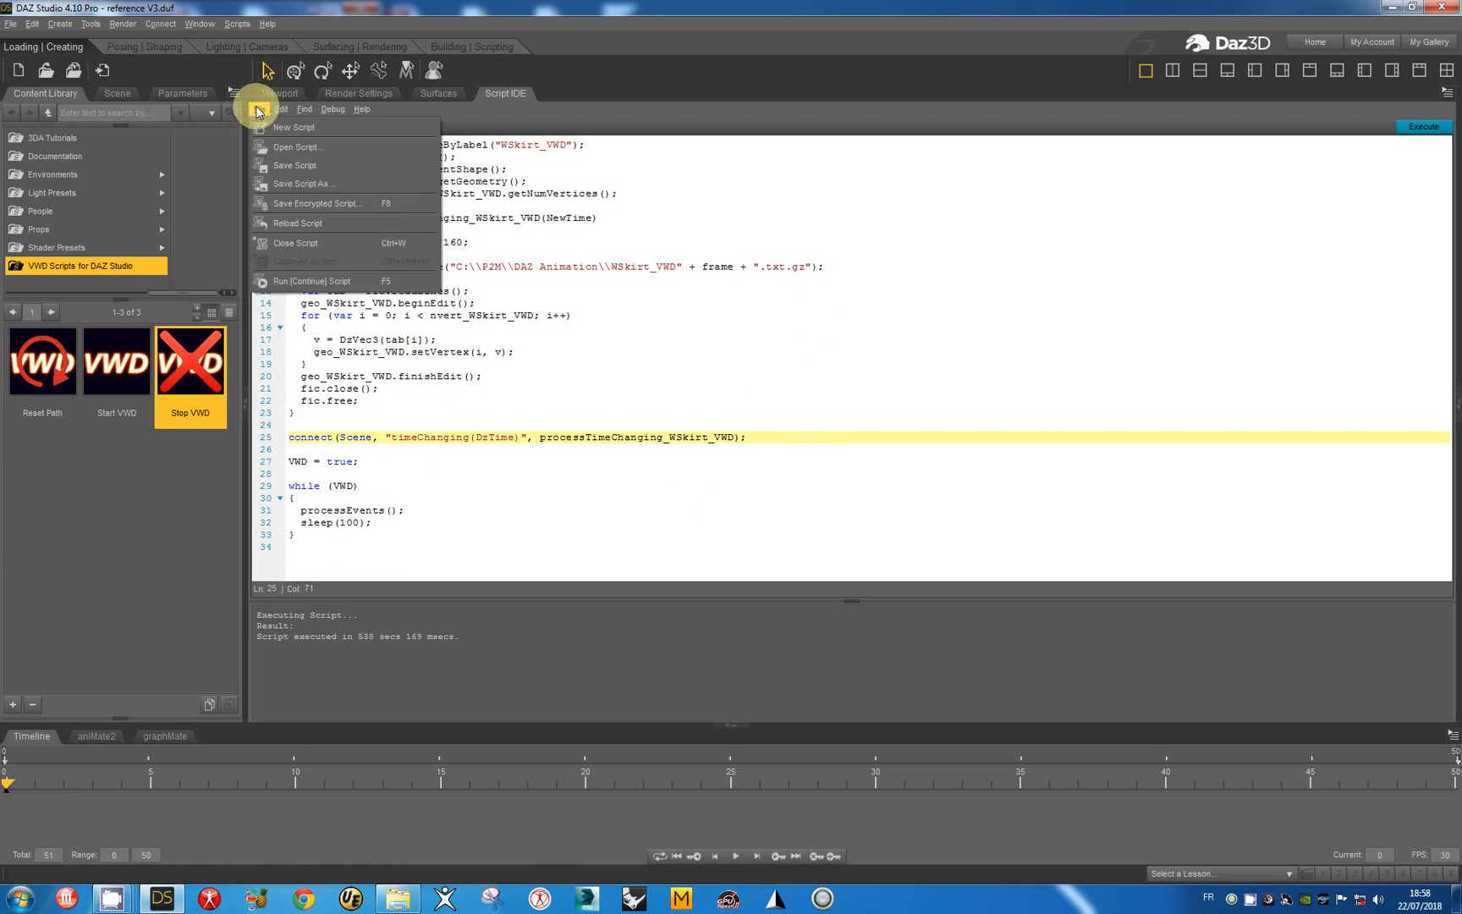
pyautogui.click(294, 150)
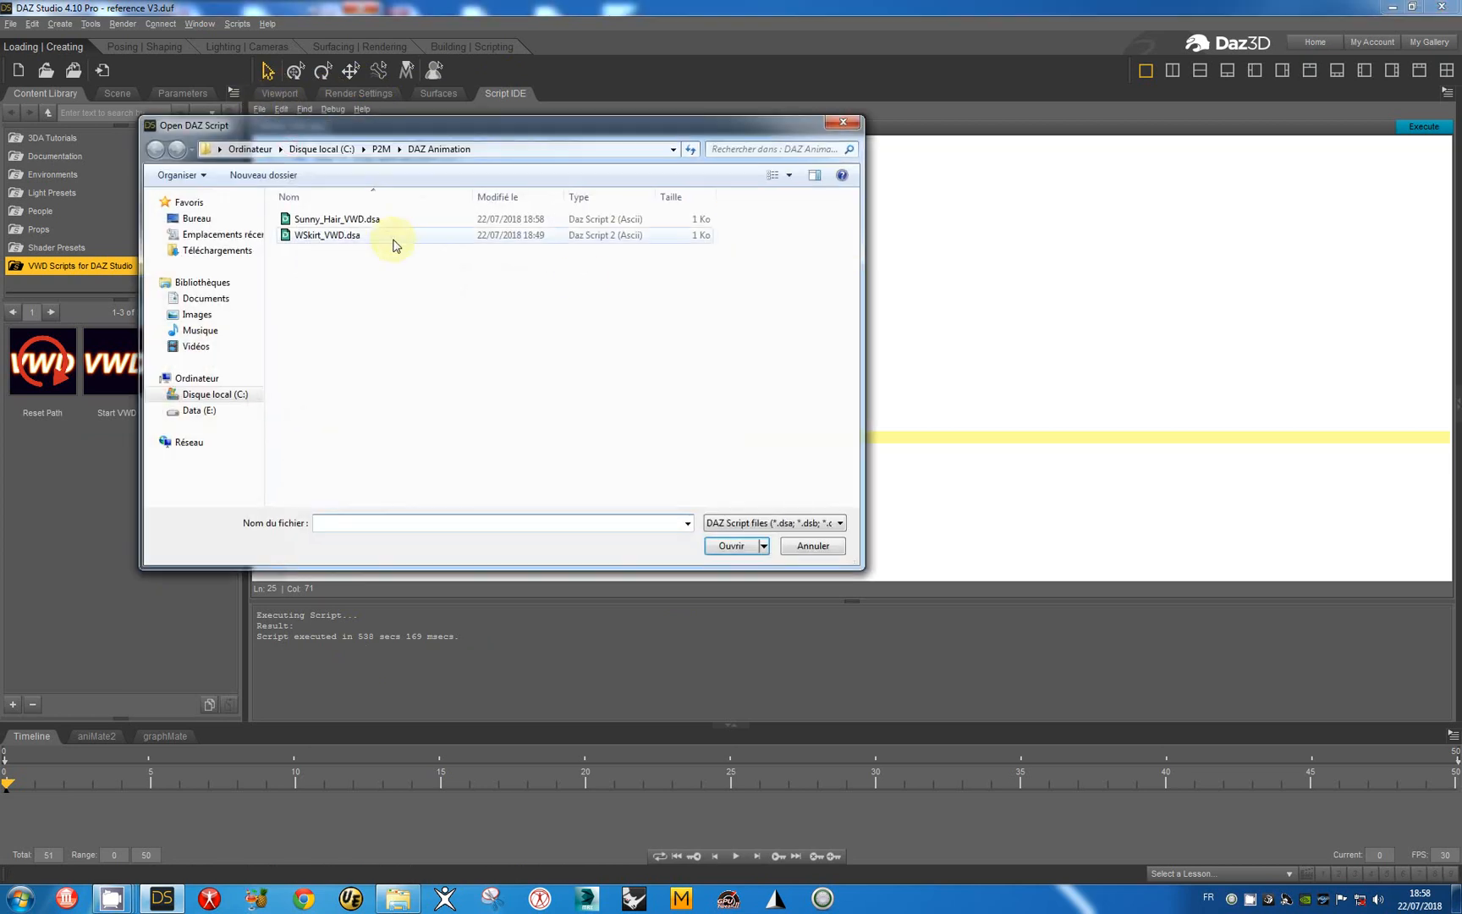
pyautogui.click(309, 222)
pyautogui.doubleClick(309, 221)
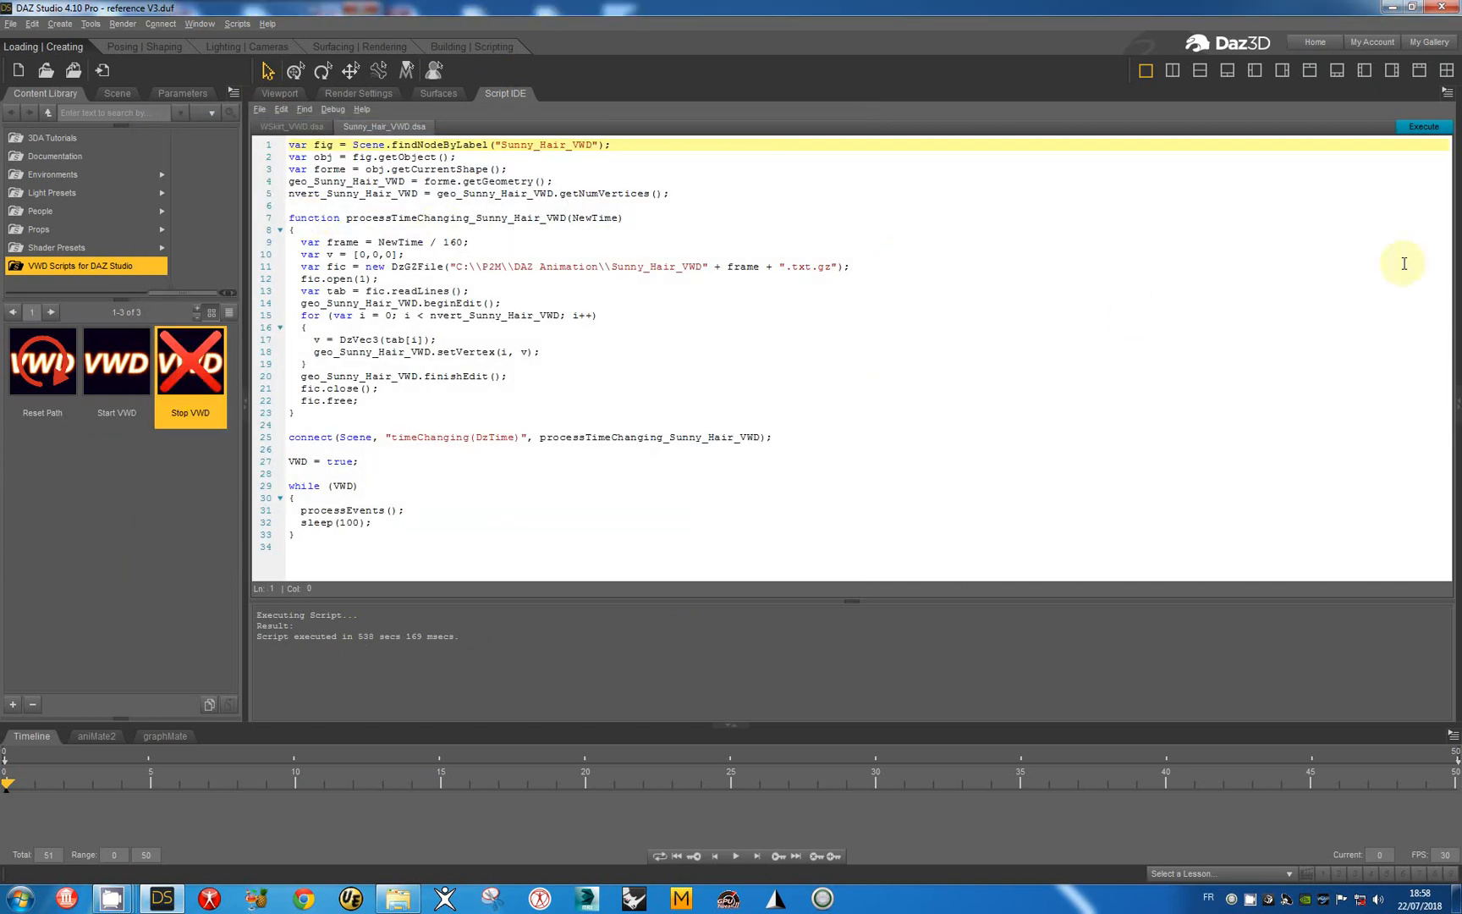
pyautogui.click(1424, 126)
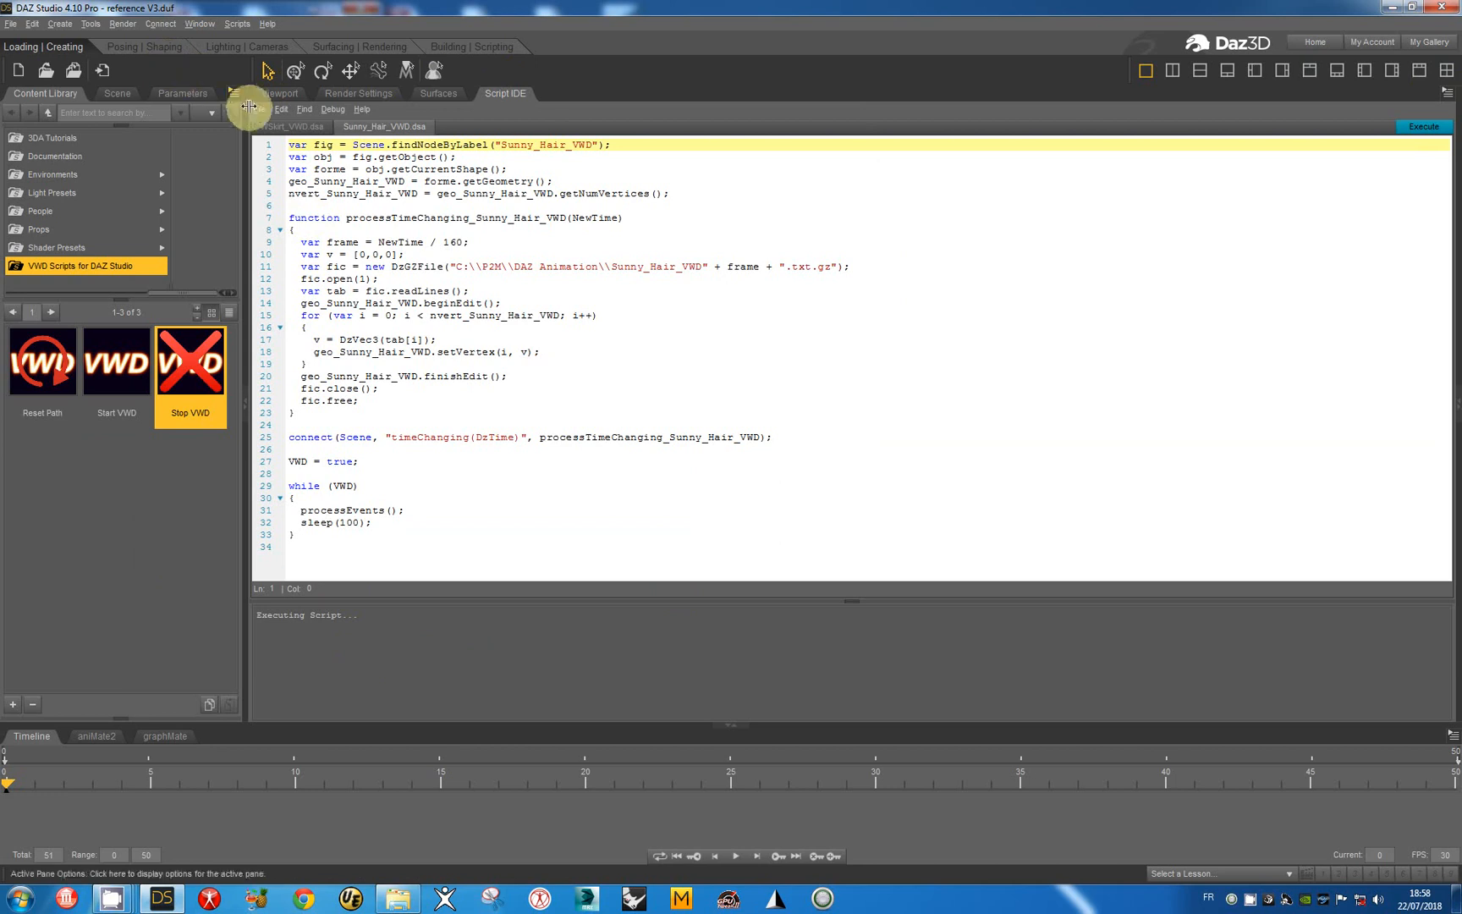
# Play and stop the simulated hair animation in the viewport, check frame 23 and return to the first frame
pyautogui.click(279, 93)
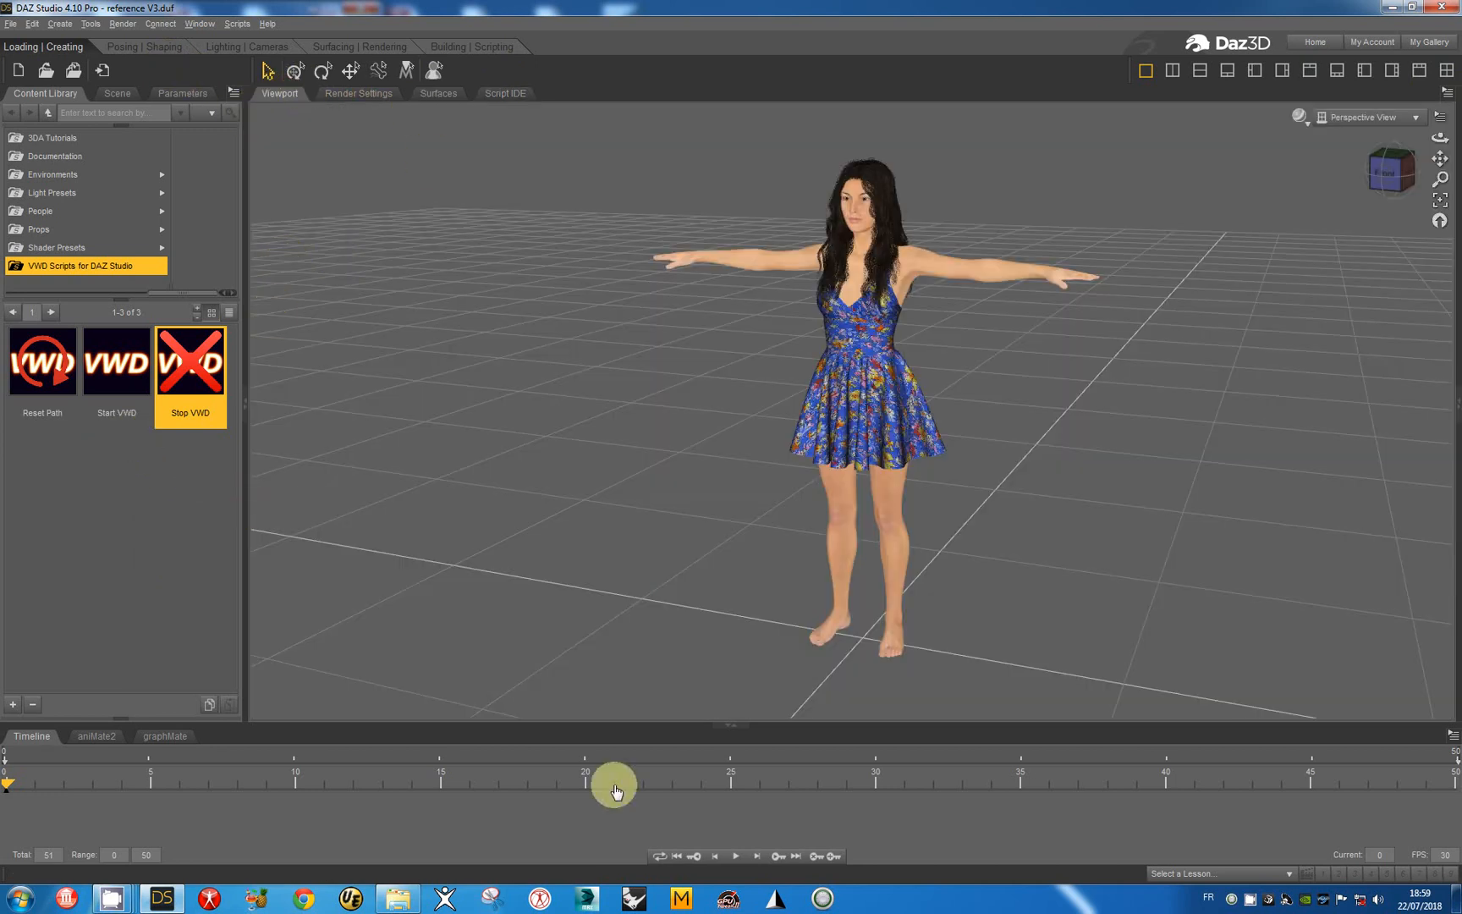
pyautogui.click(735, 856)
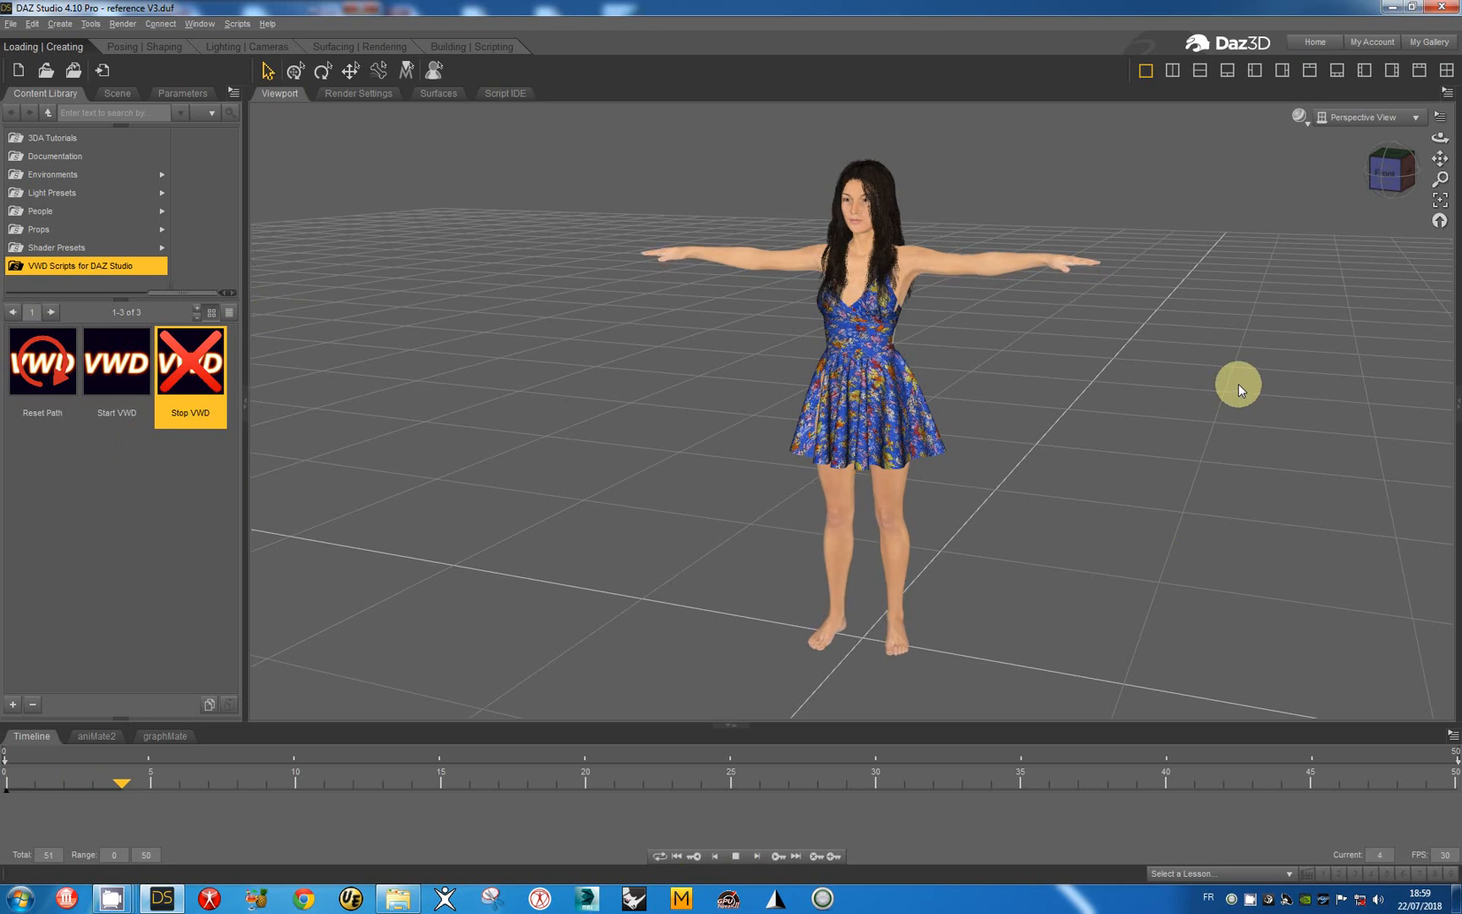
pyautogui.click(735, 857)
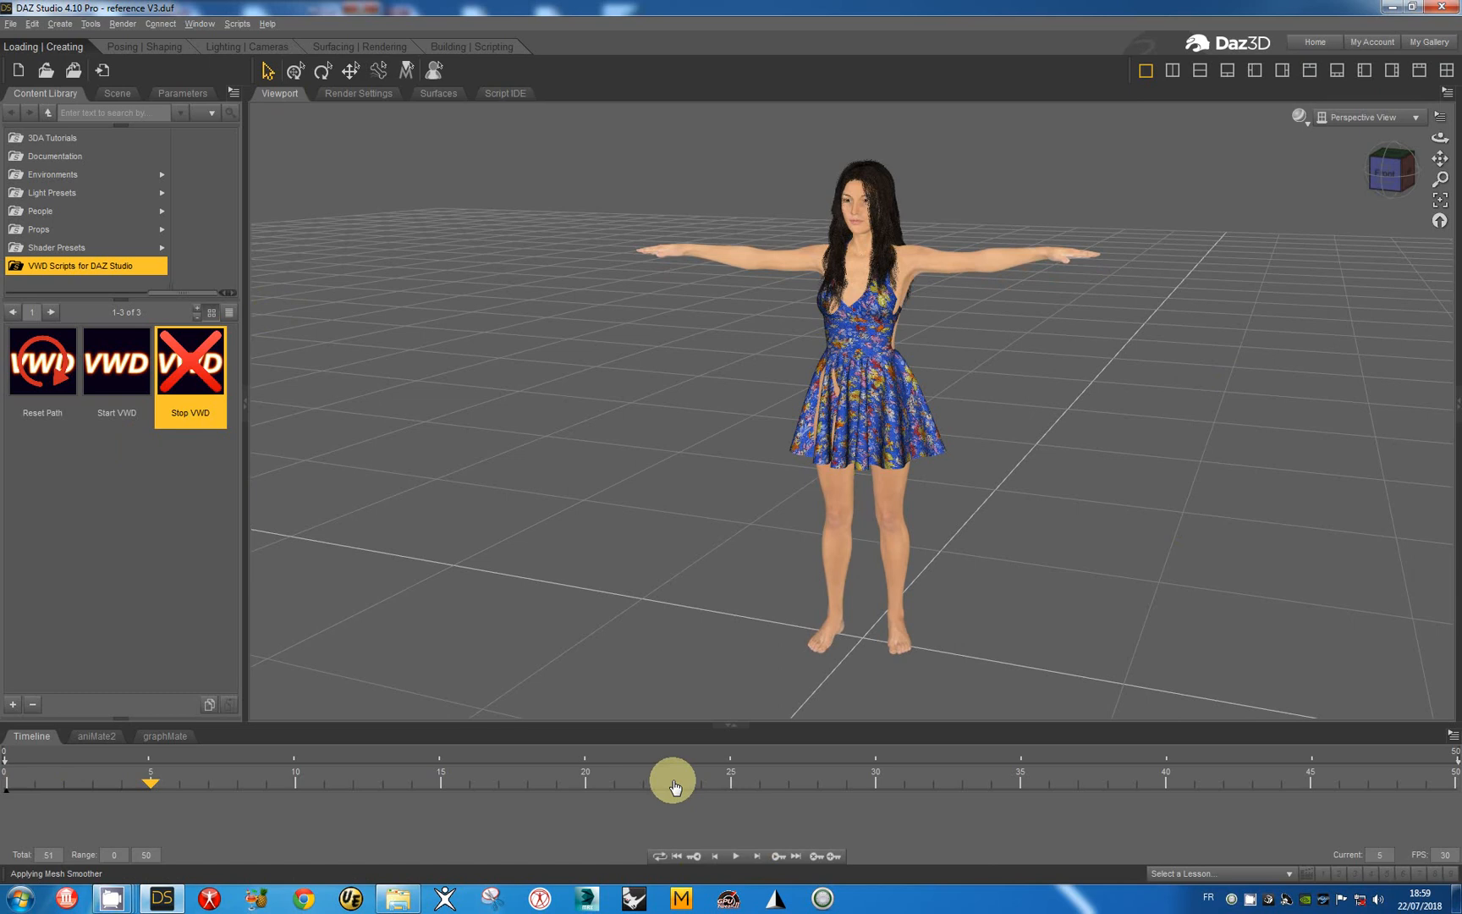
pyautogui.click(675, 787)
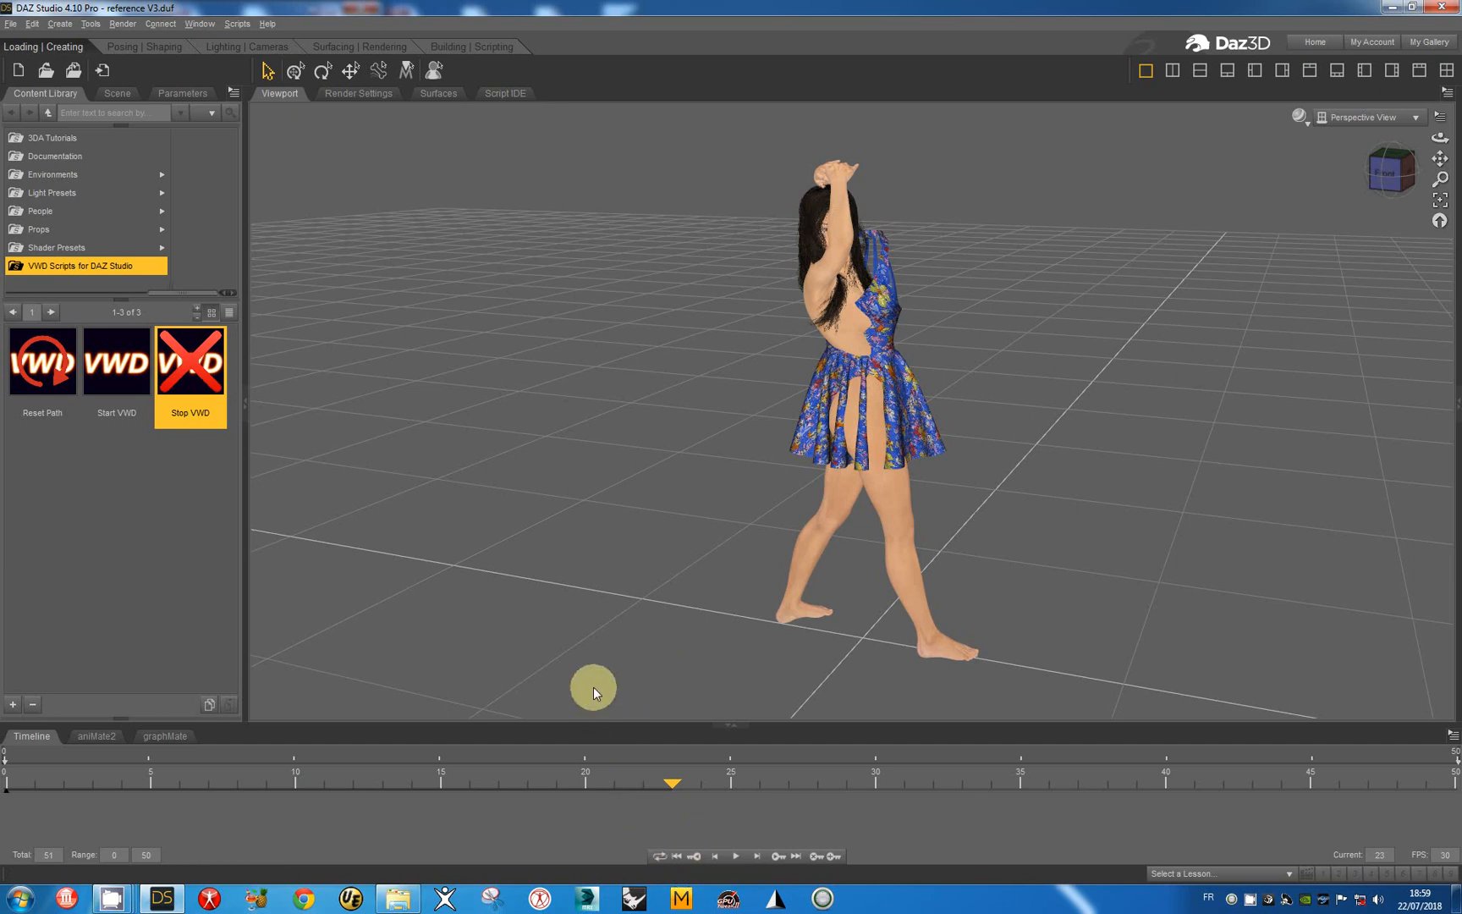
pyautogui.click(678, 859)
pyautogui.click(678, 859)
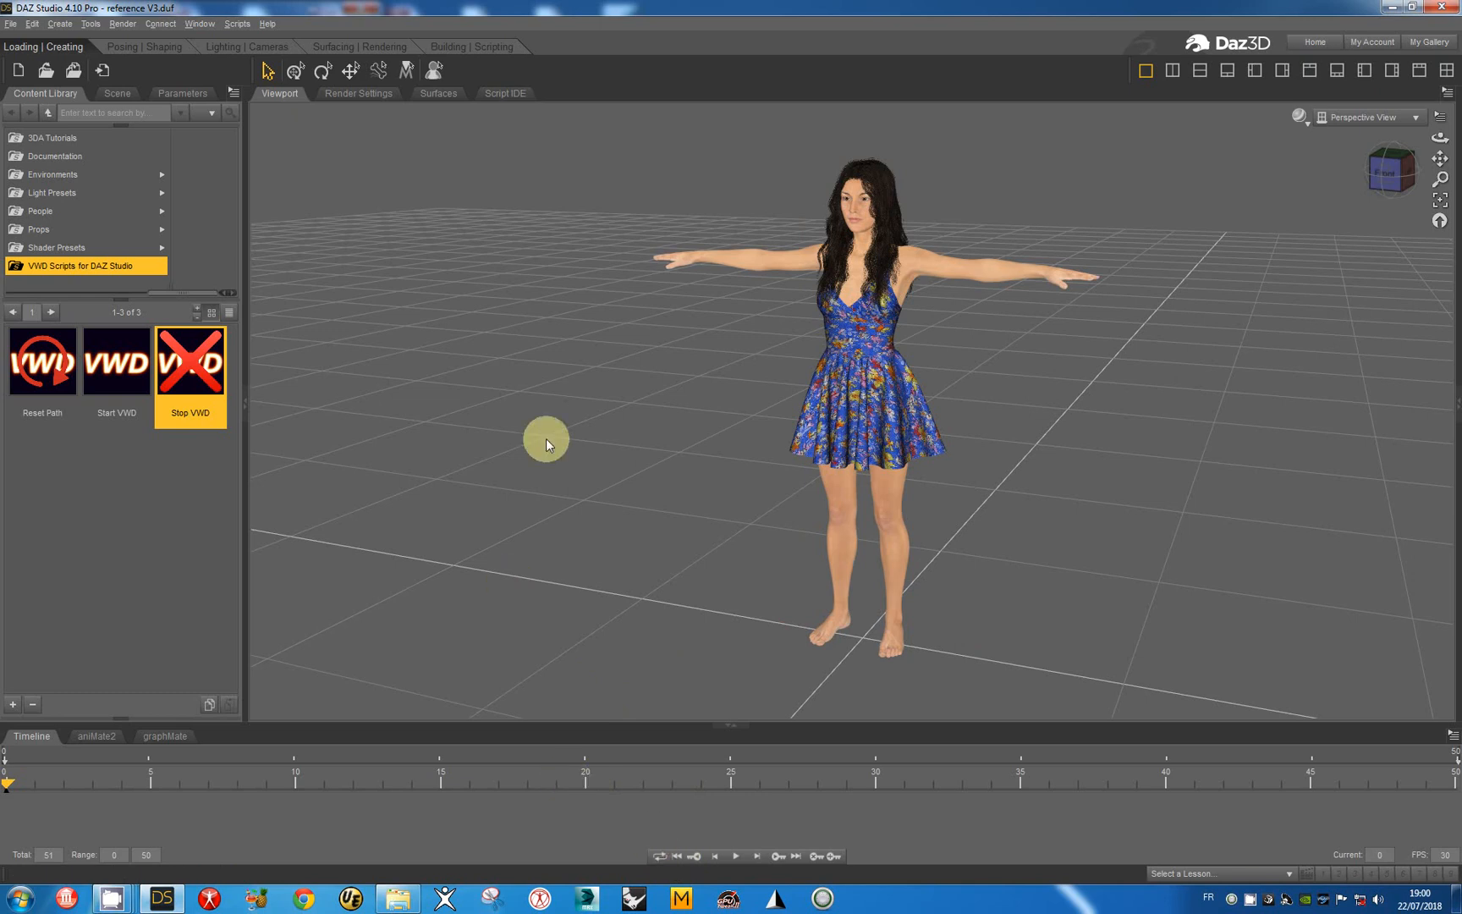
# Copy the Sunny_Hair_VWD.dsa code from its first line through the connect statement in the Script IDE
pyautogui.click(506, 93)
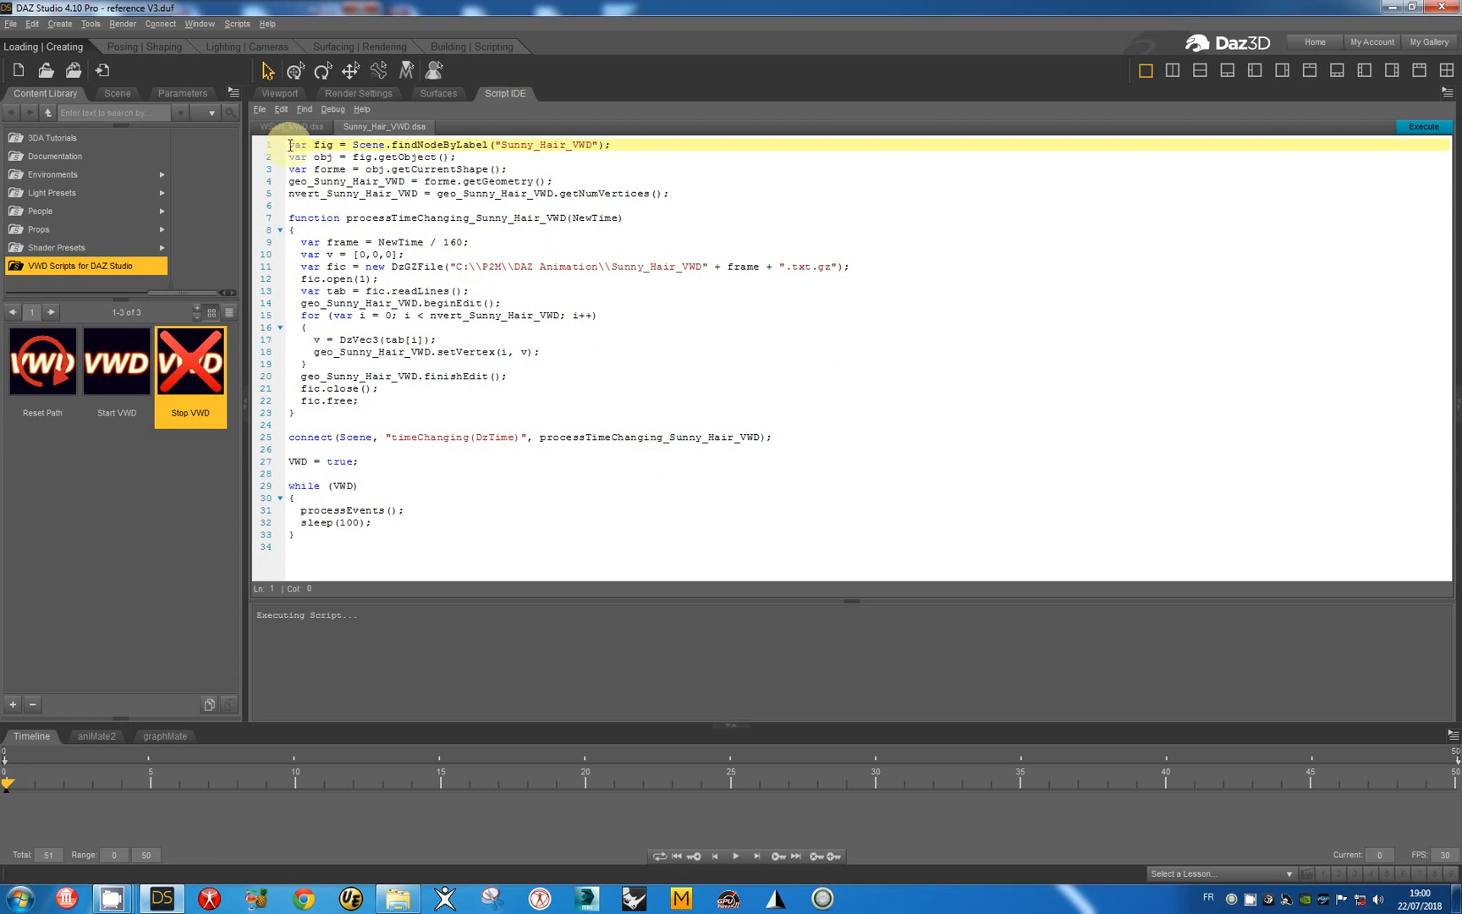
pyautogui.moveTo(290, 145); pyautogui.dragTo(881, 437)
pyautogui.hotkey('ctrl', 'c')
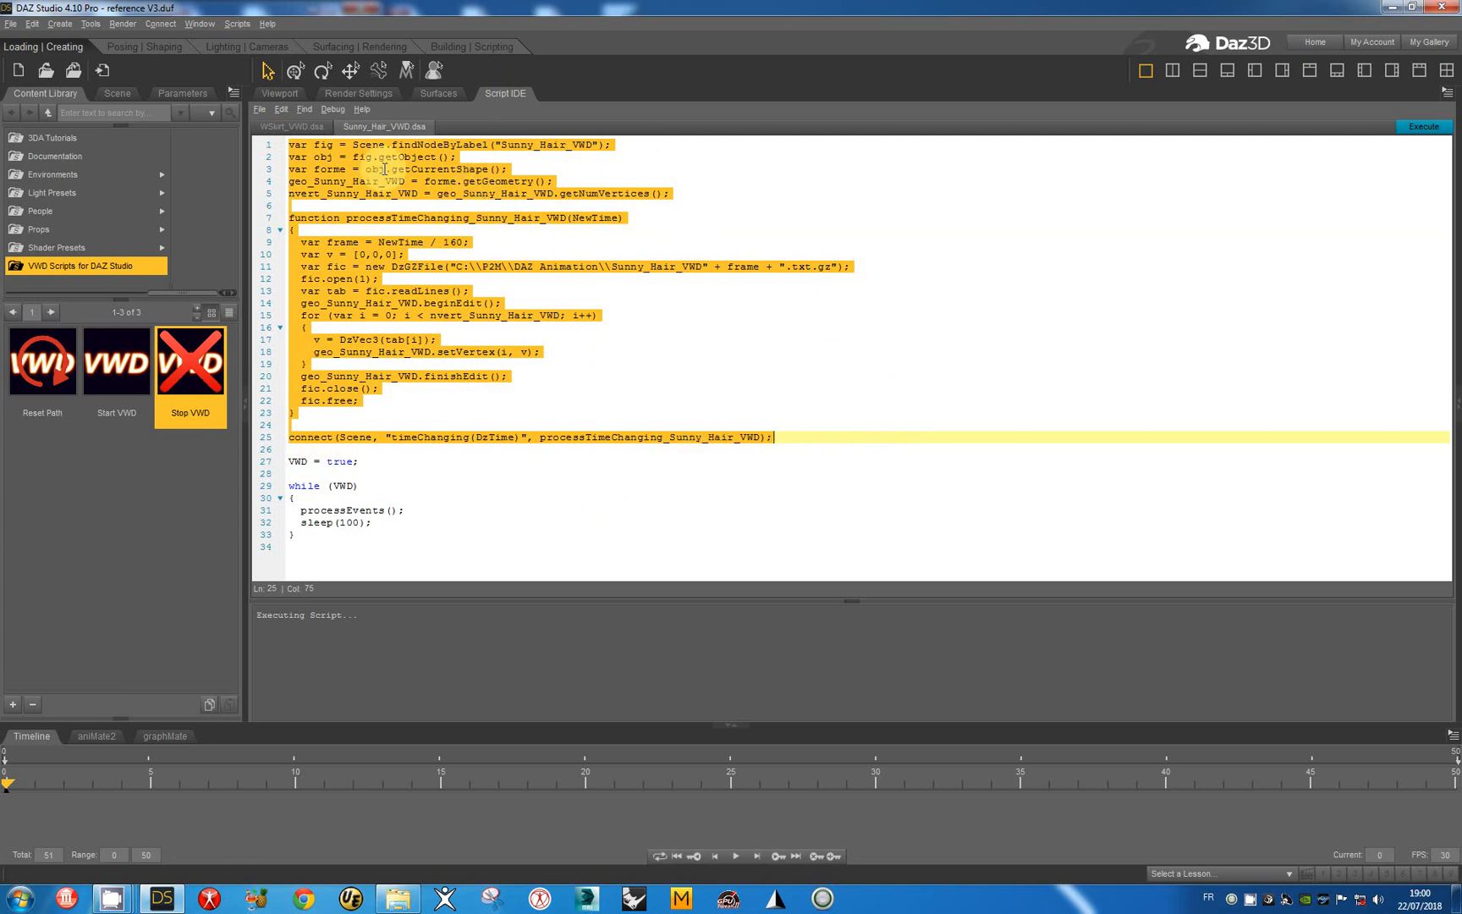
# Paste the copied hair code into WSkirt_VWD.dsa between its connect statement and the VWD = true line, and review the merged script
pyautogui.click(285, 126)
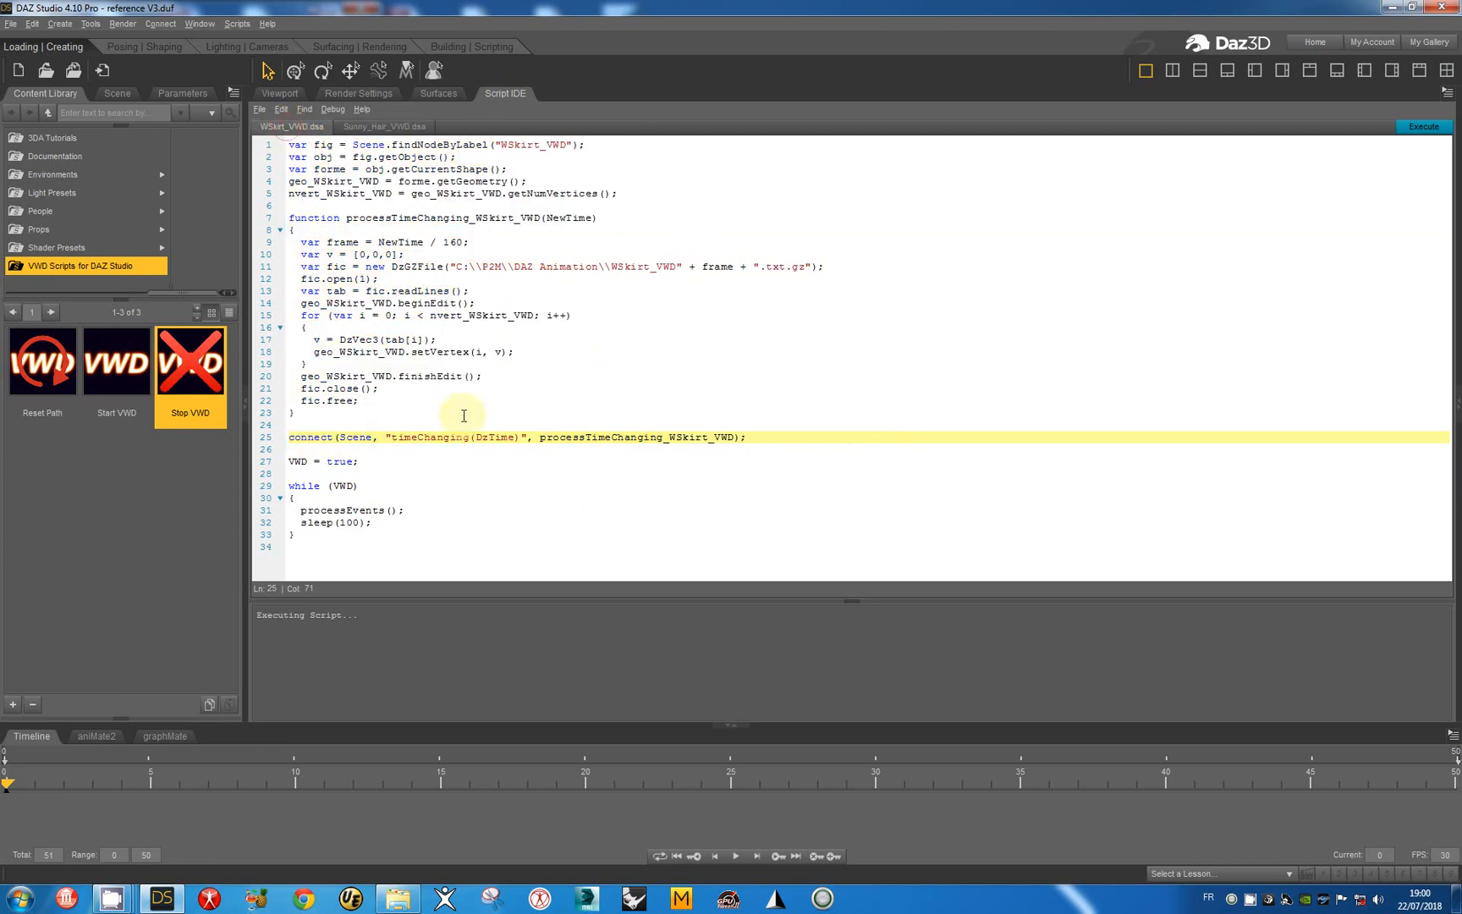
pyautogui.click(812, 438)
pyautogui.press('Return')
pyautogui.press('Return')
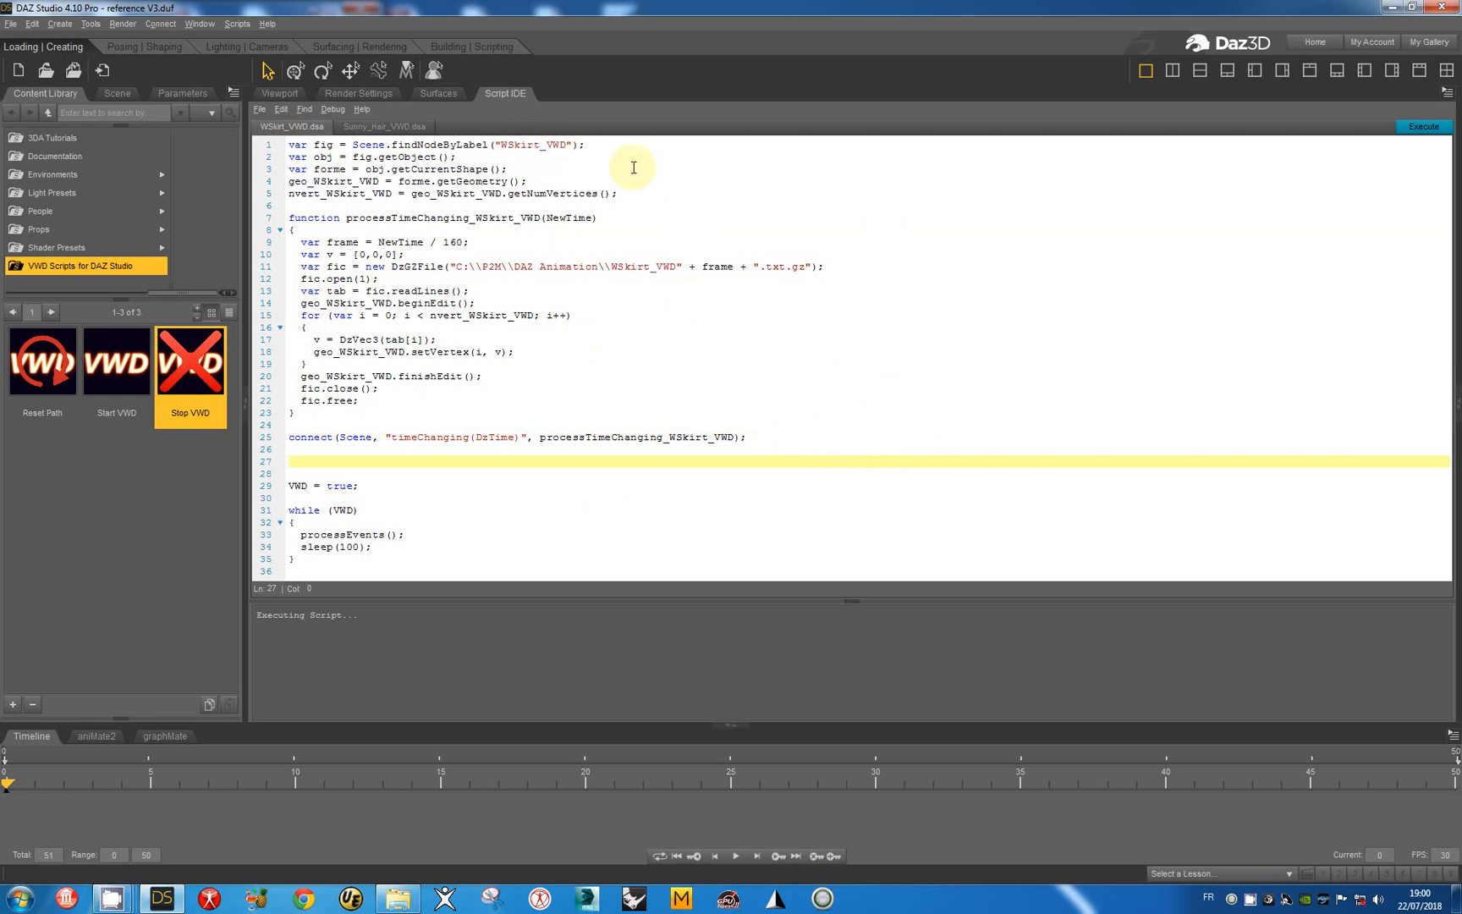
pyautogui.hotkey('ctrl', 'v')
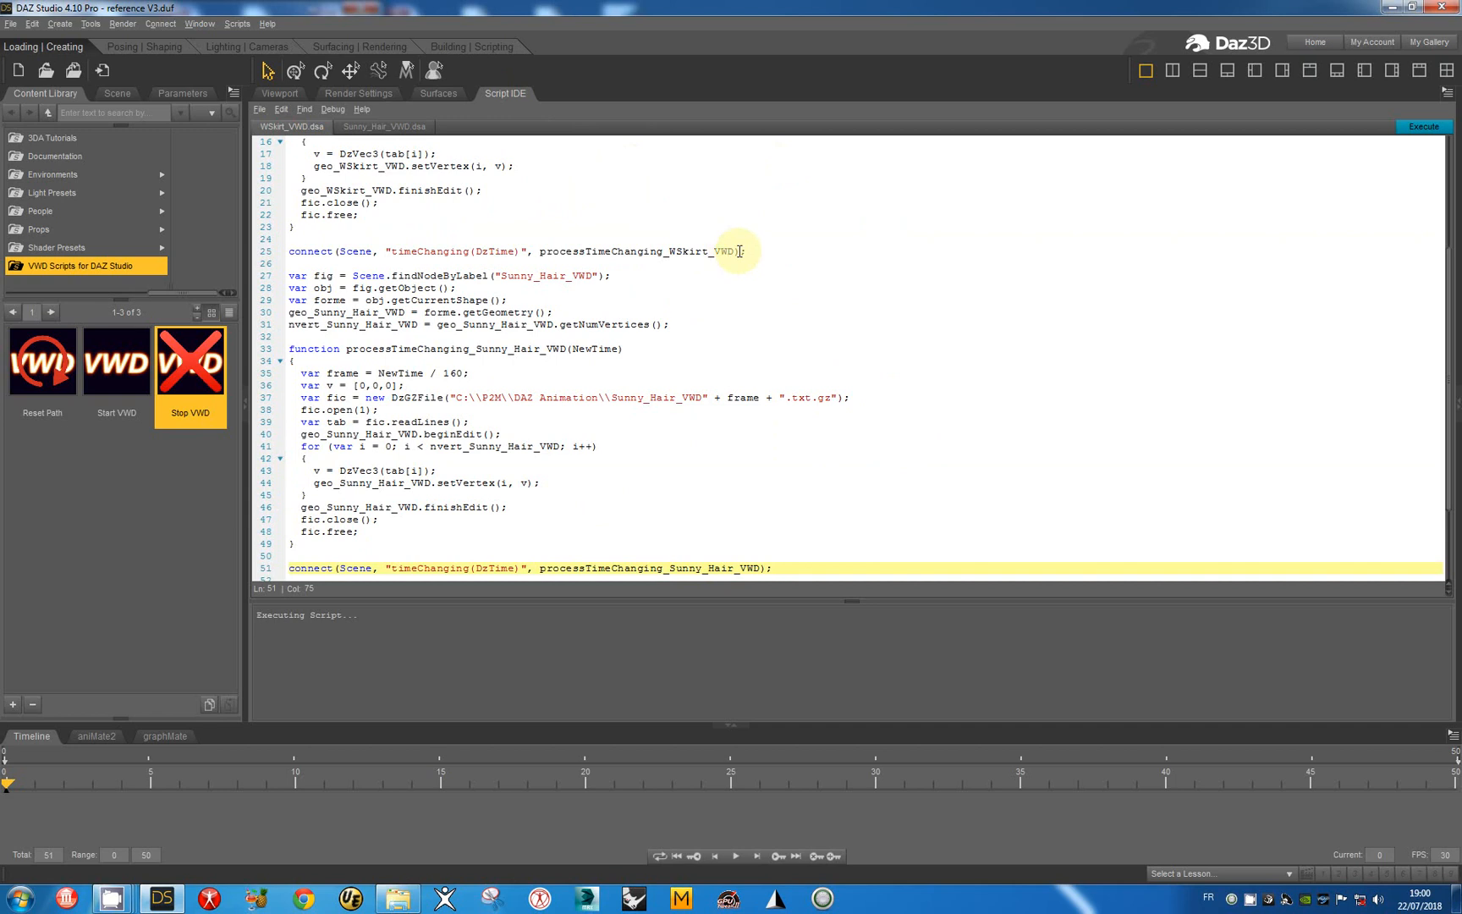
pyautogui.scroll(-3, 739, 251)
pyautogui.scroll(1, 738, 250)
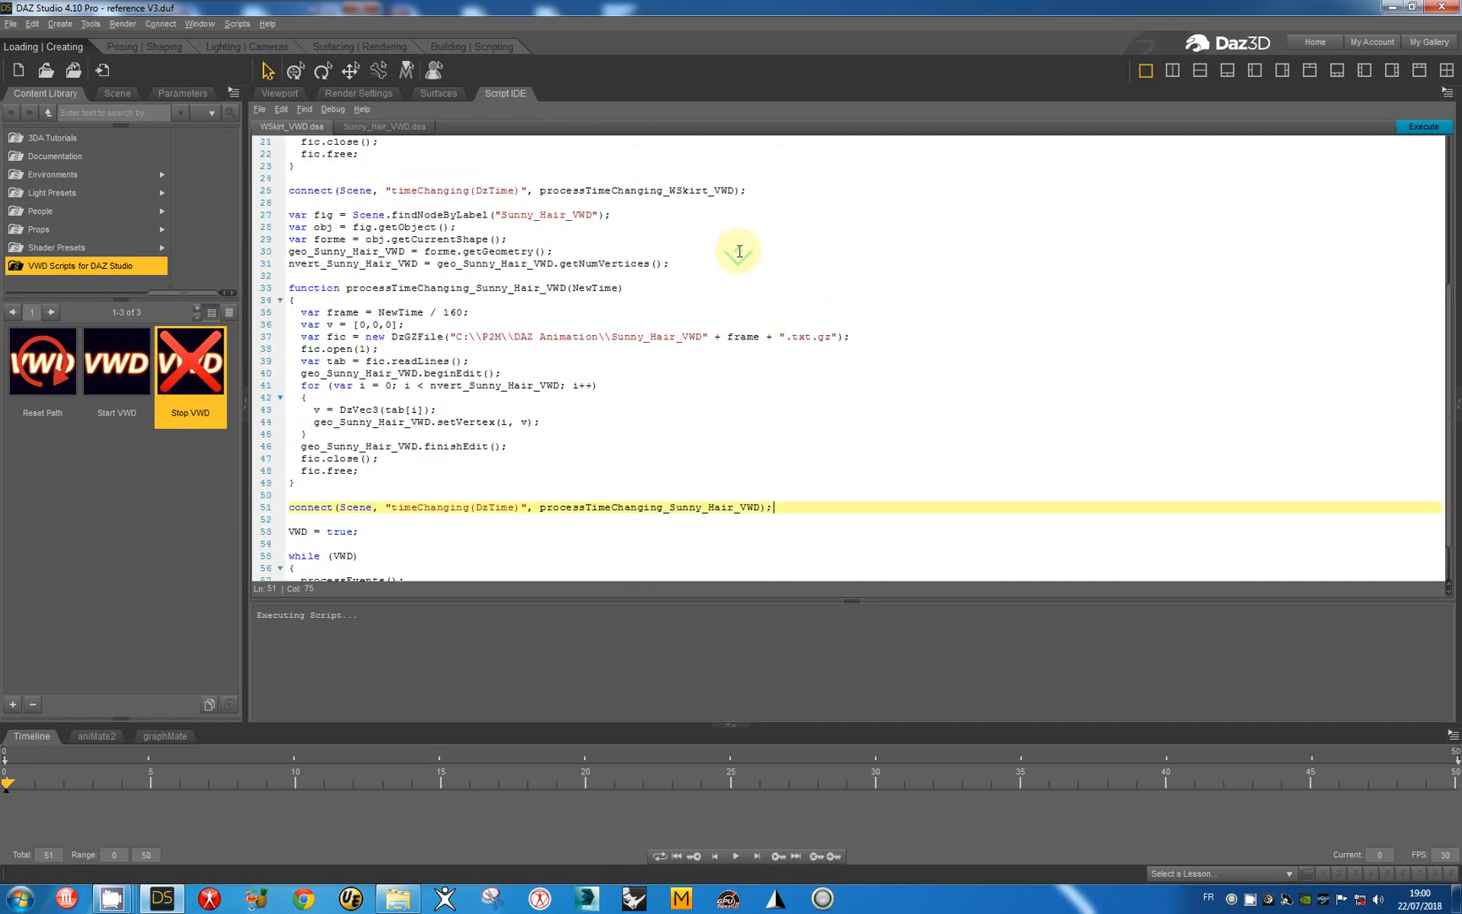
pyautogui.scroll(1, 739, 251)
pyautogui.scroll(-2, 739, 251)
pyautogui.scroll(1, 739, 251)
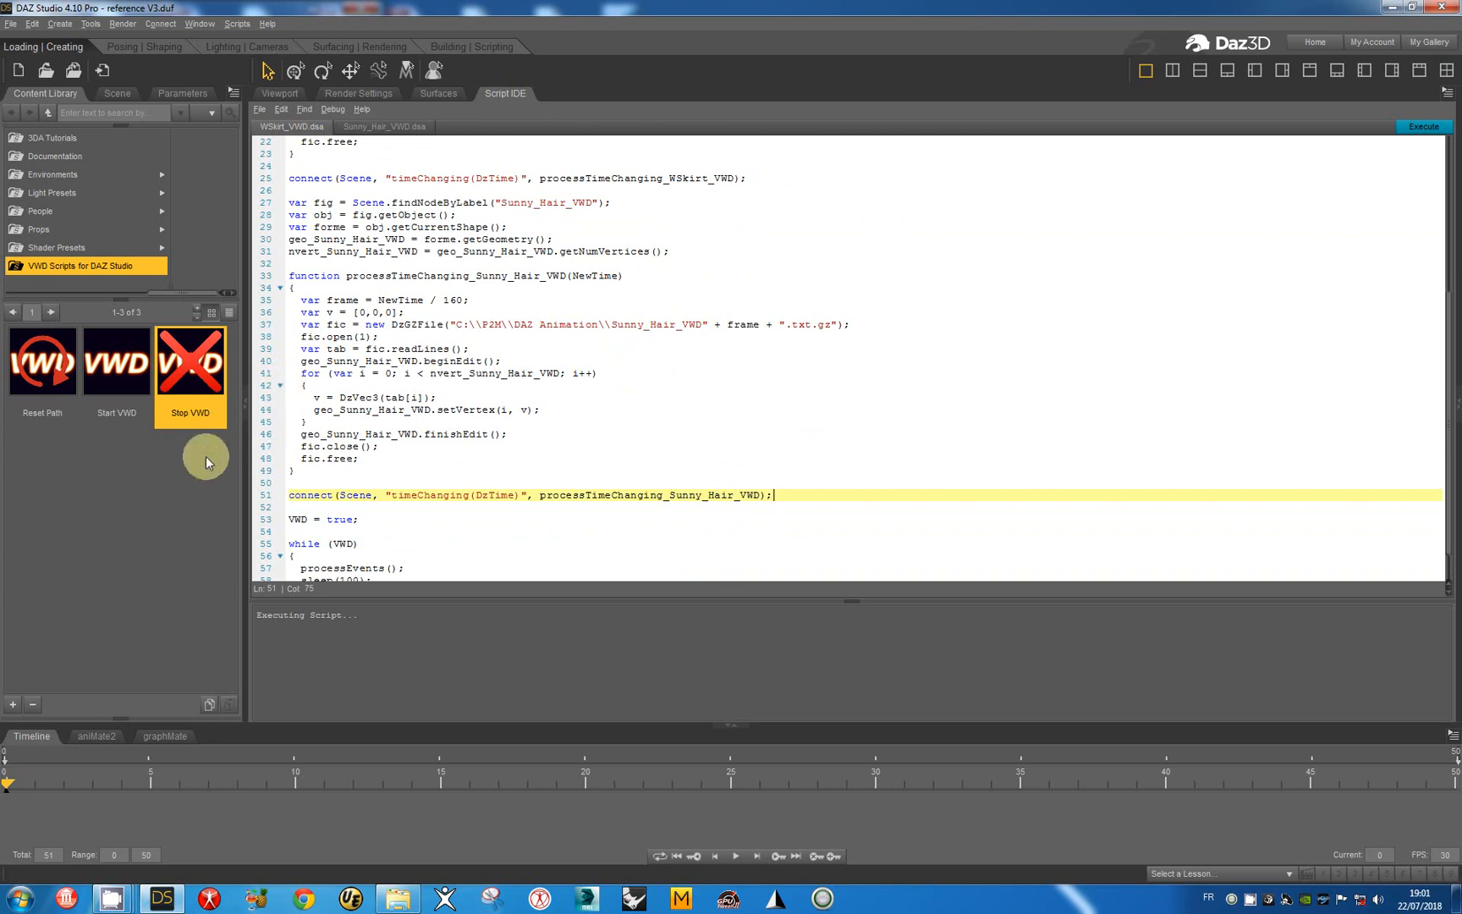
# Stop the running script with Stop VWD and execute the merged WSkirt_VWD.dsa script
pyautogui.doubleClick(181, 368)
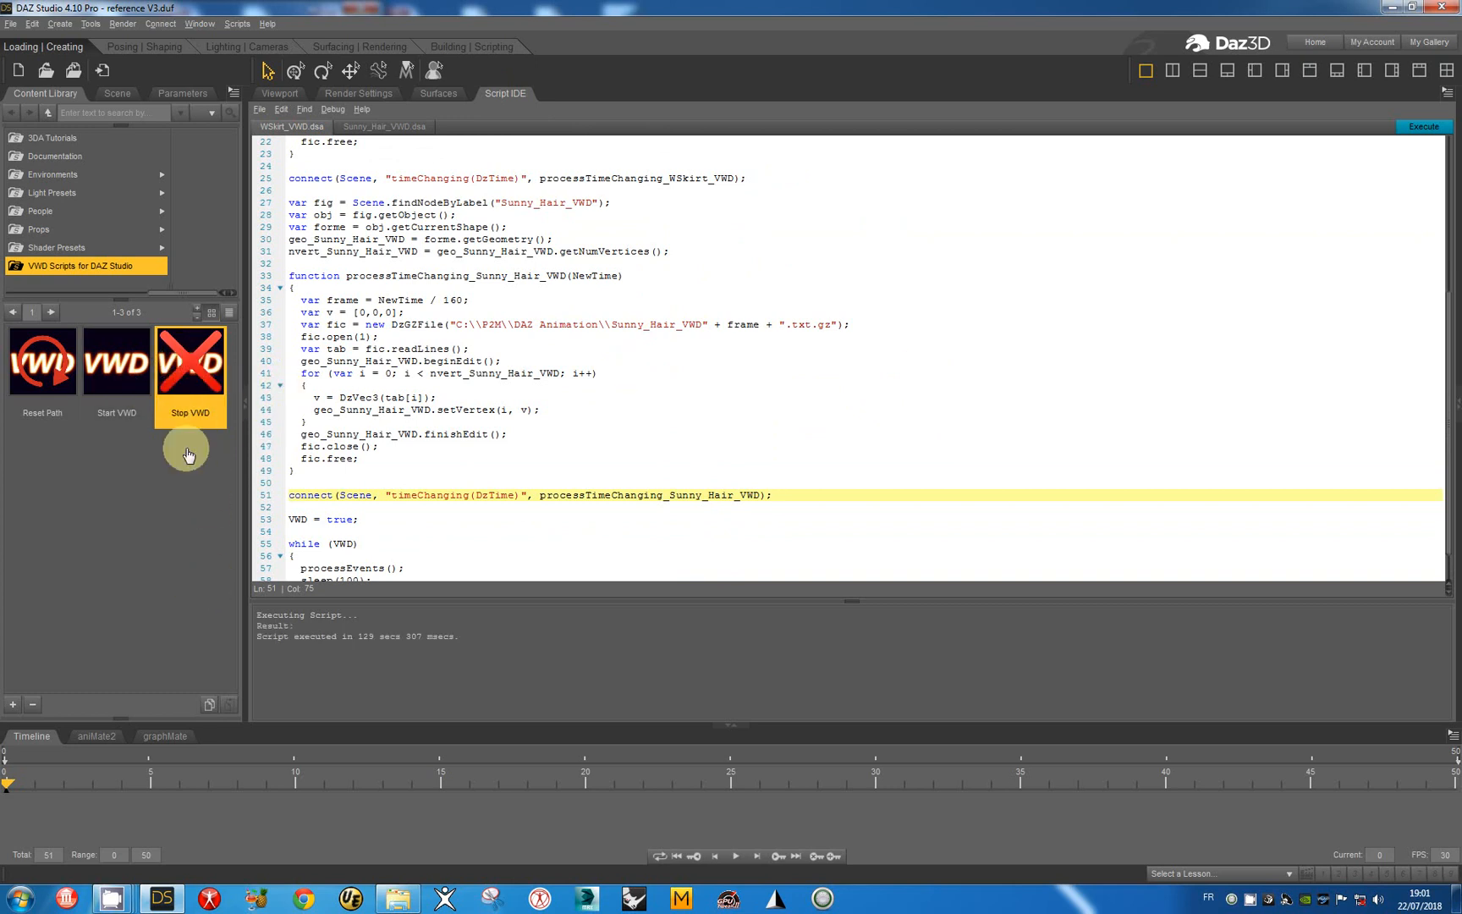
pyautogui.click(1427, 128)
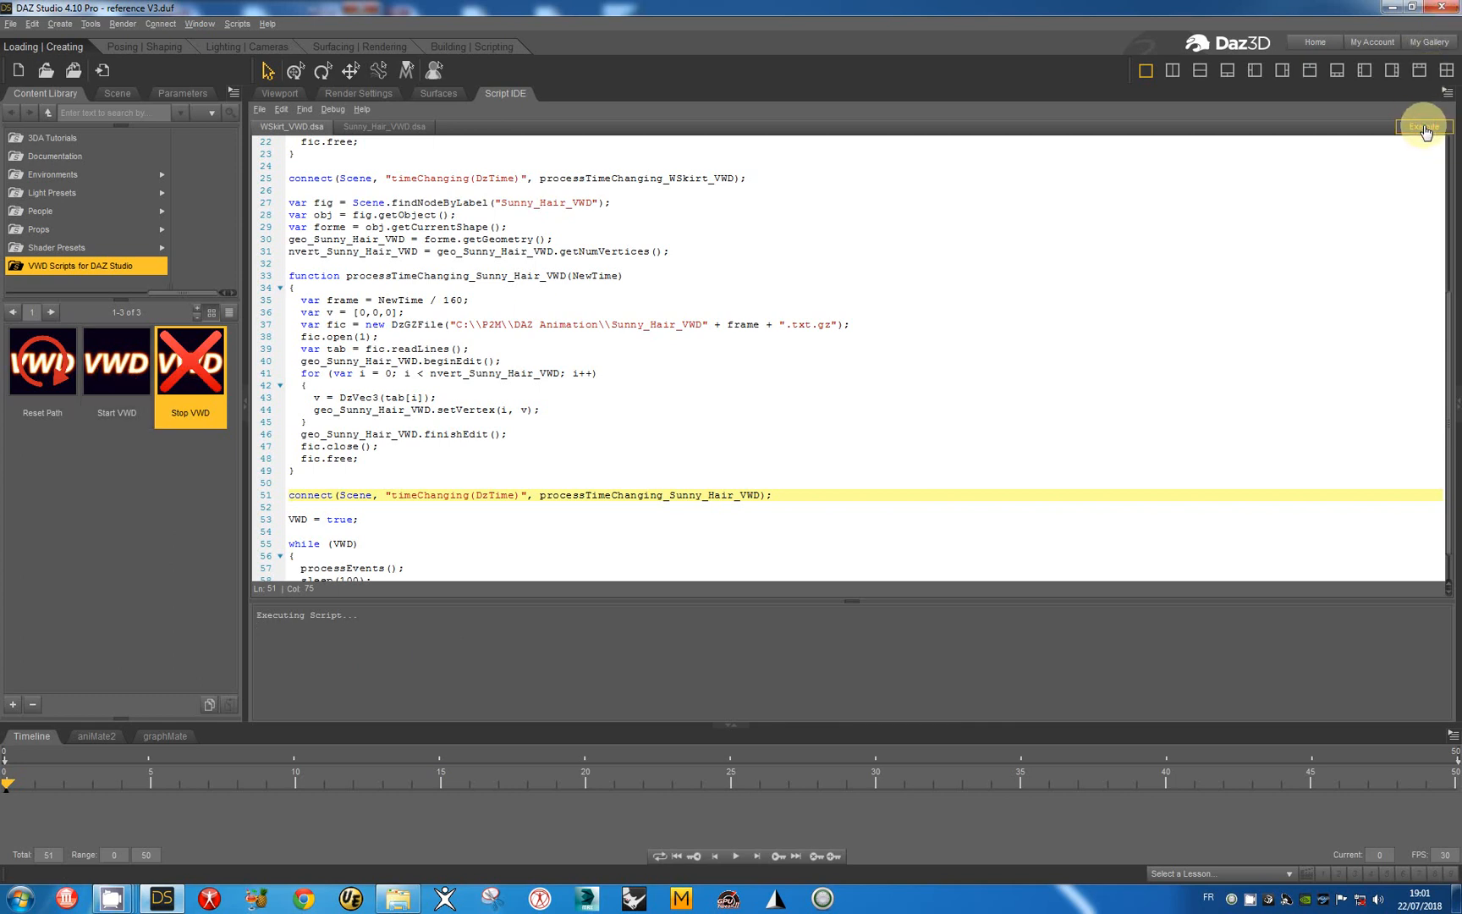
# Play the combined dress and hair animation in the viewport, stop it and return to the first frame
pyautogui.click(278, 93)
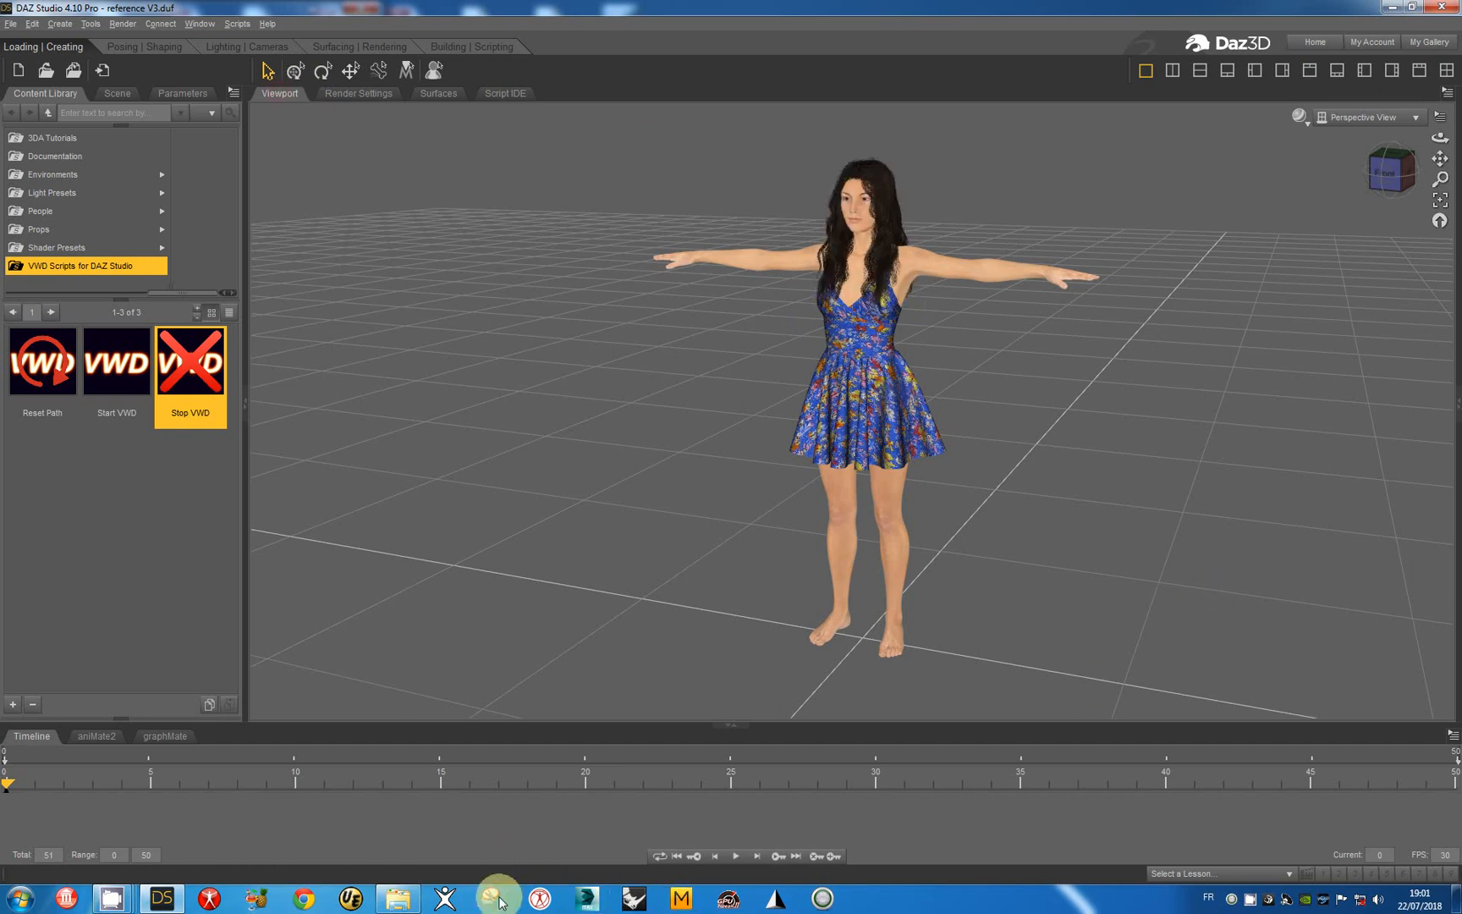
pyautogui.click(736, 856)
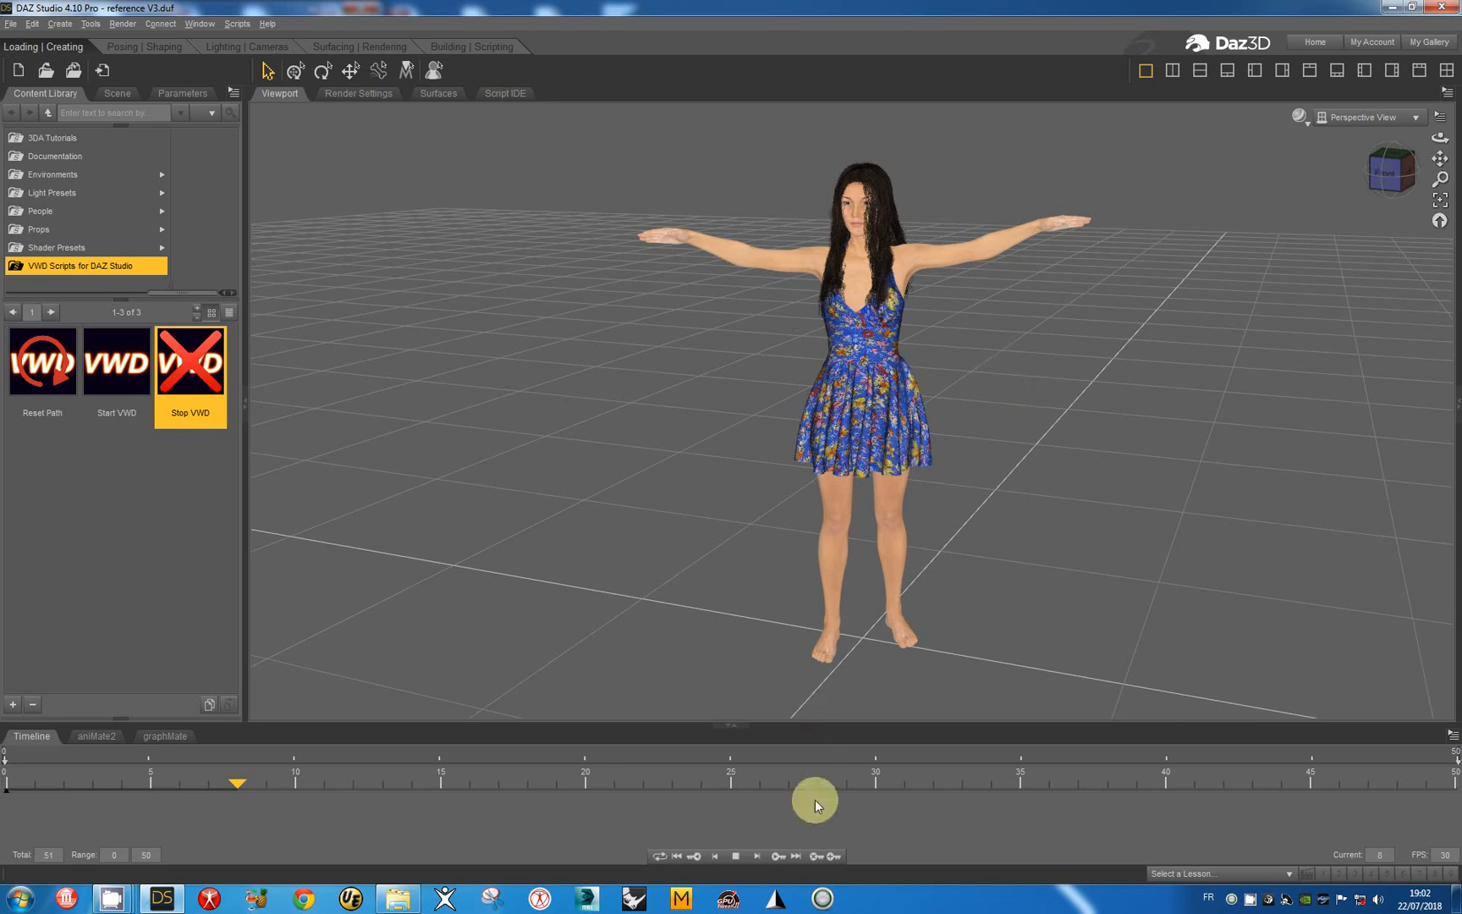
pyautogui.click(734, 858)
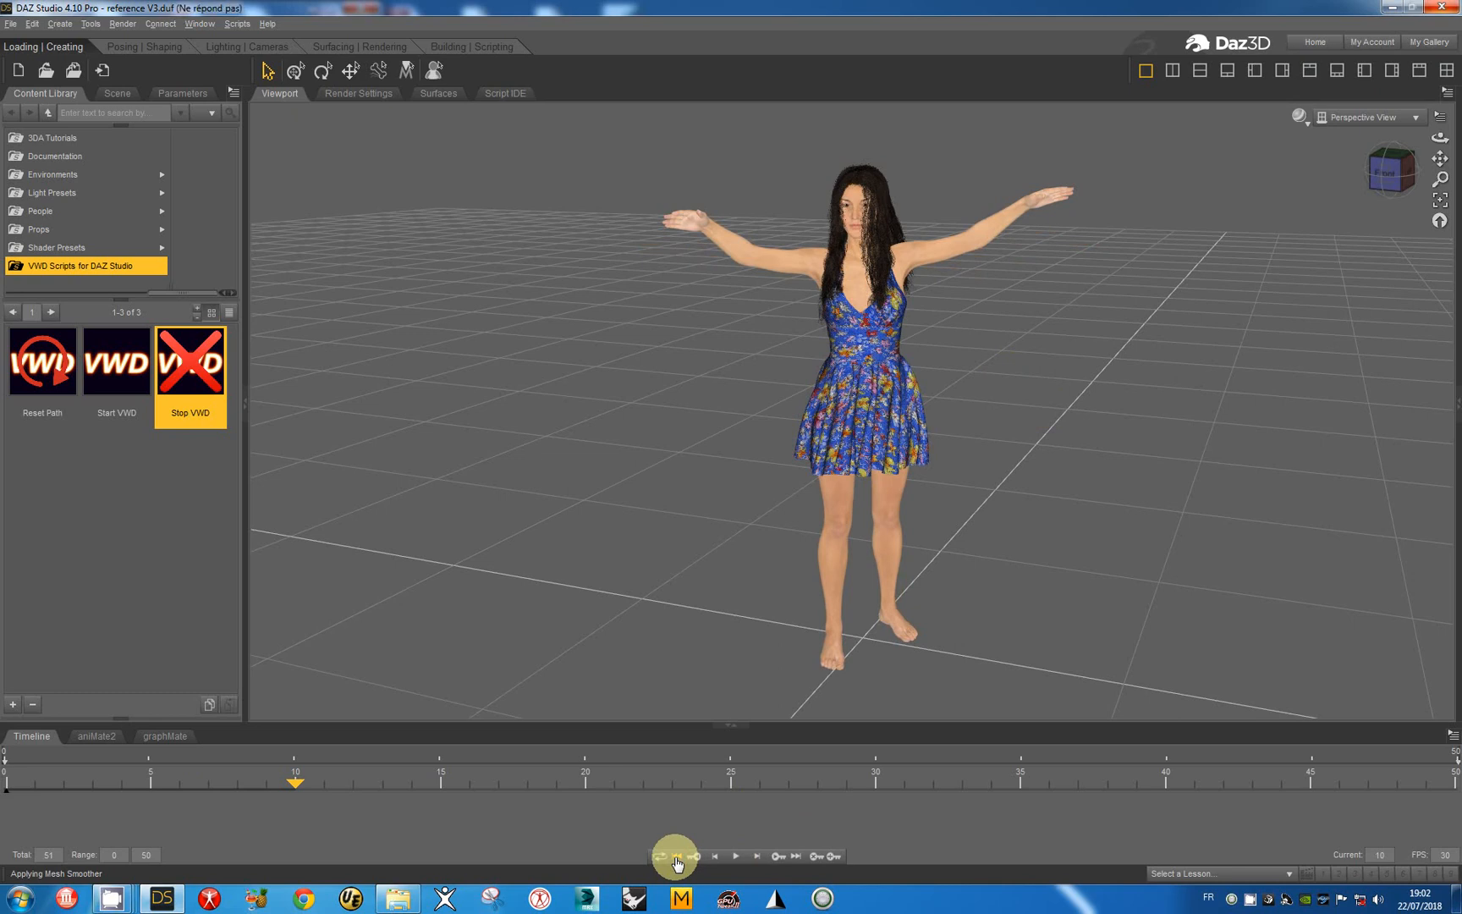
pyautogui.click(677, 859)
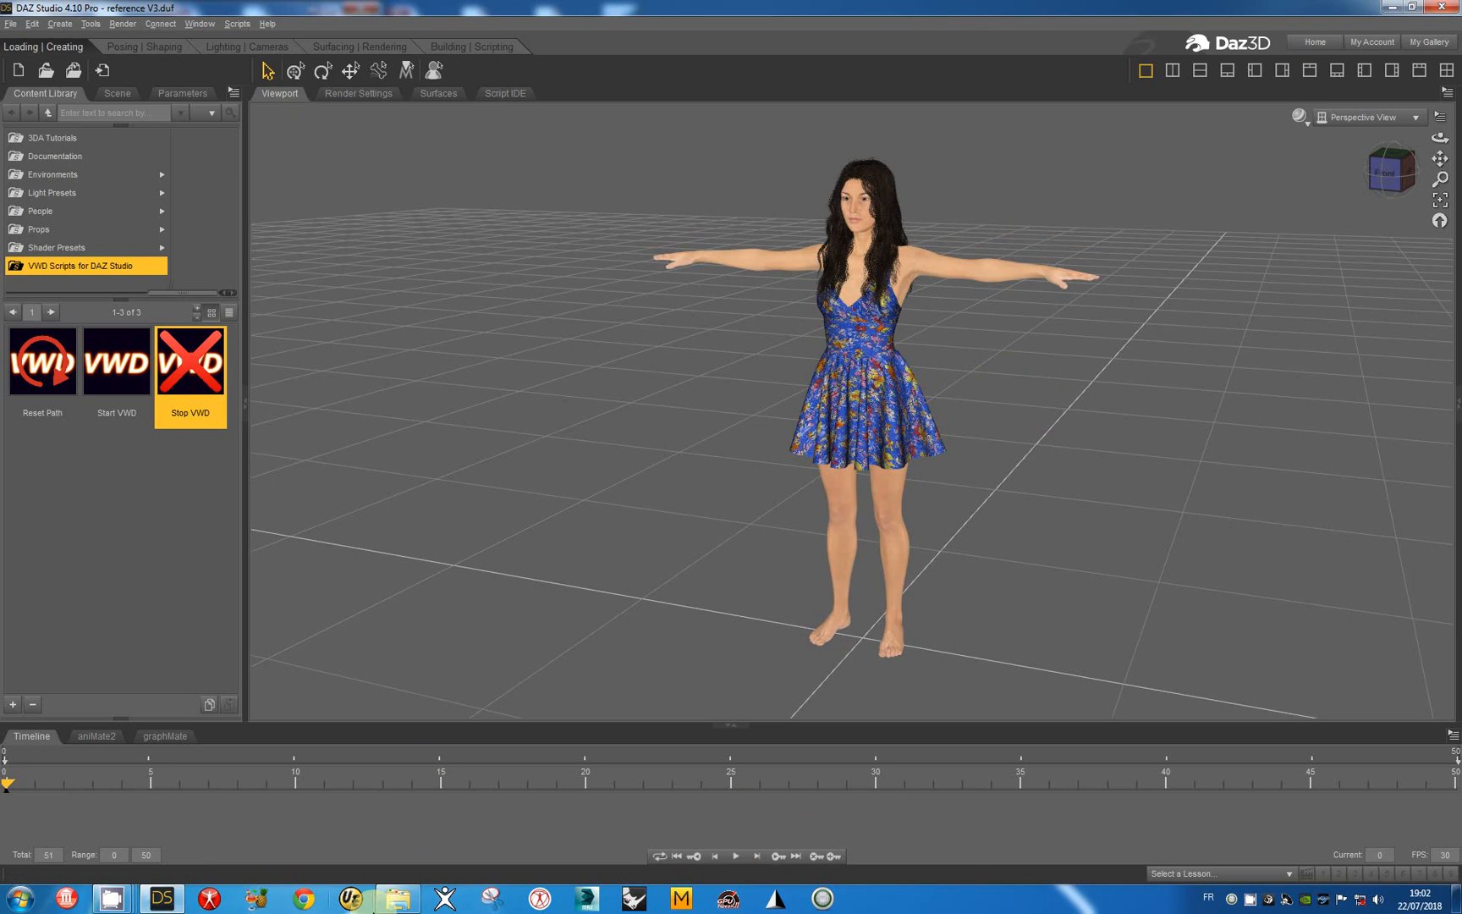
# Switch to the P2M folder in Windows Explorer and delete its DAZ Animation folder
pyautogui.click(400, 903)
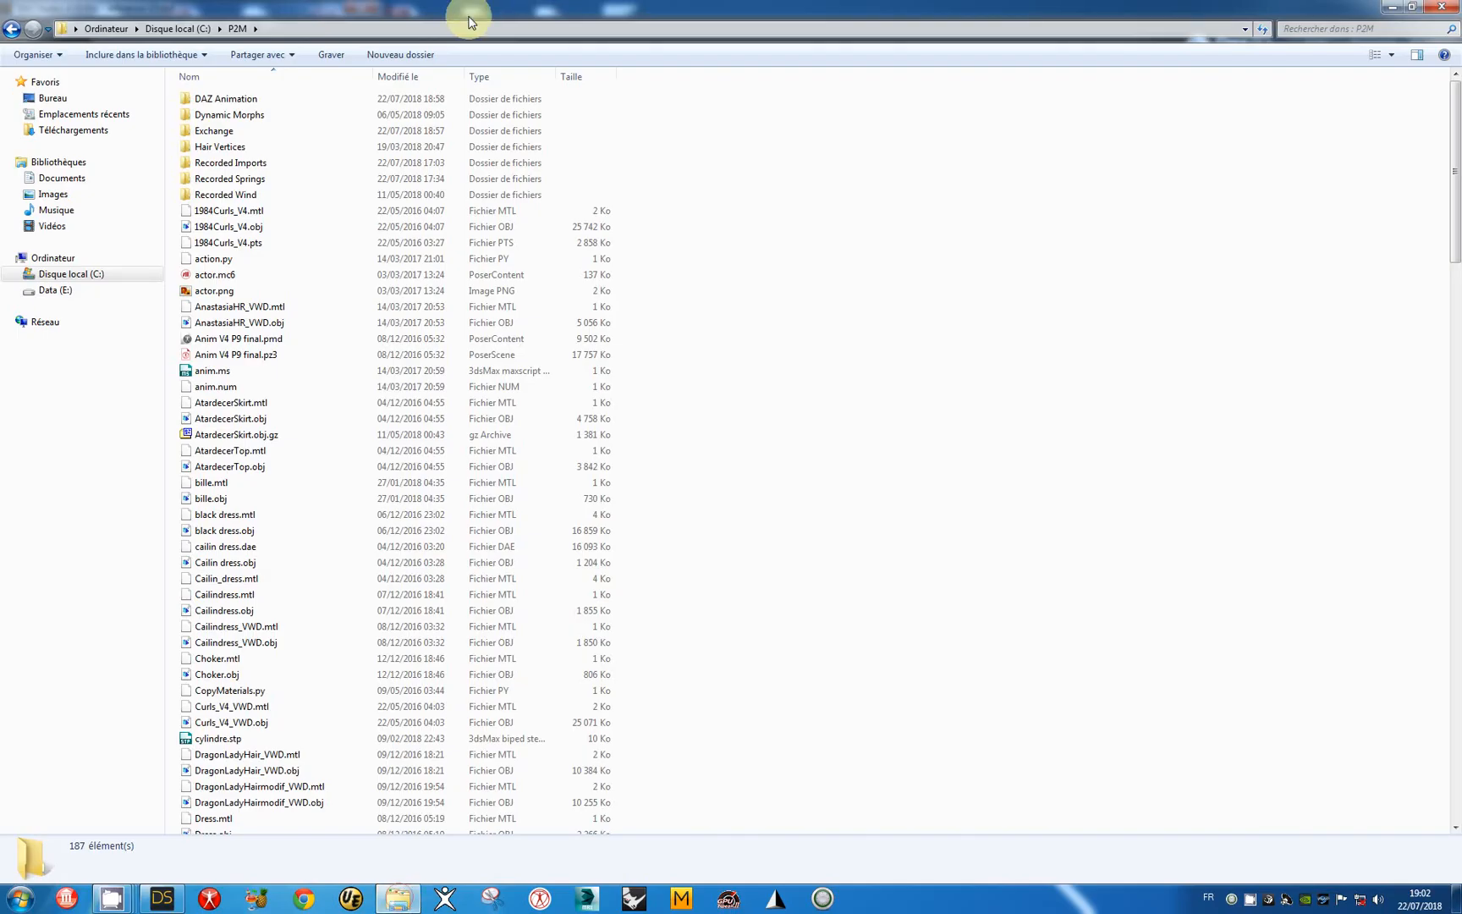
pyautogui.click(222, 100)
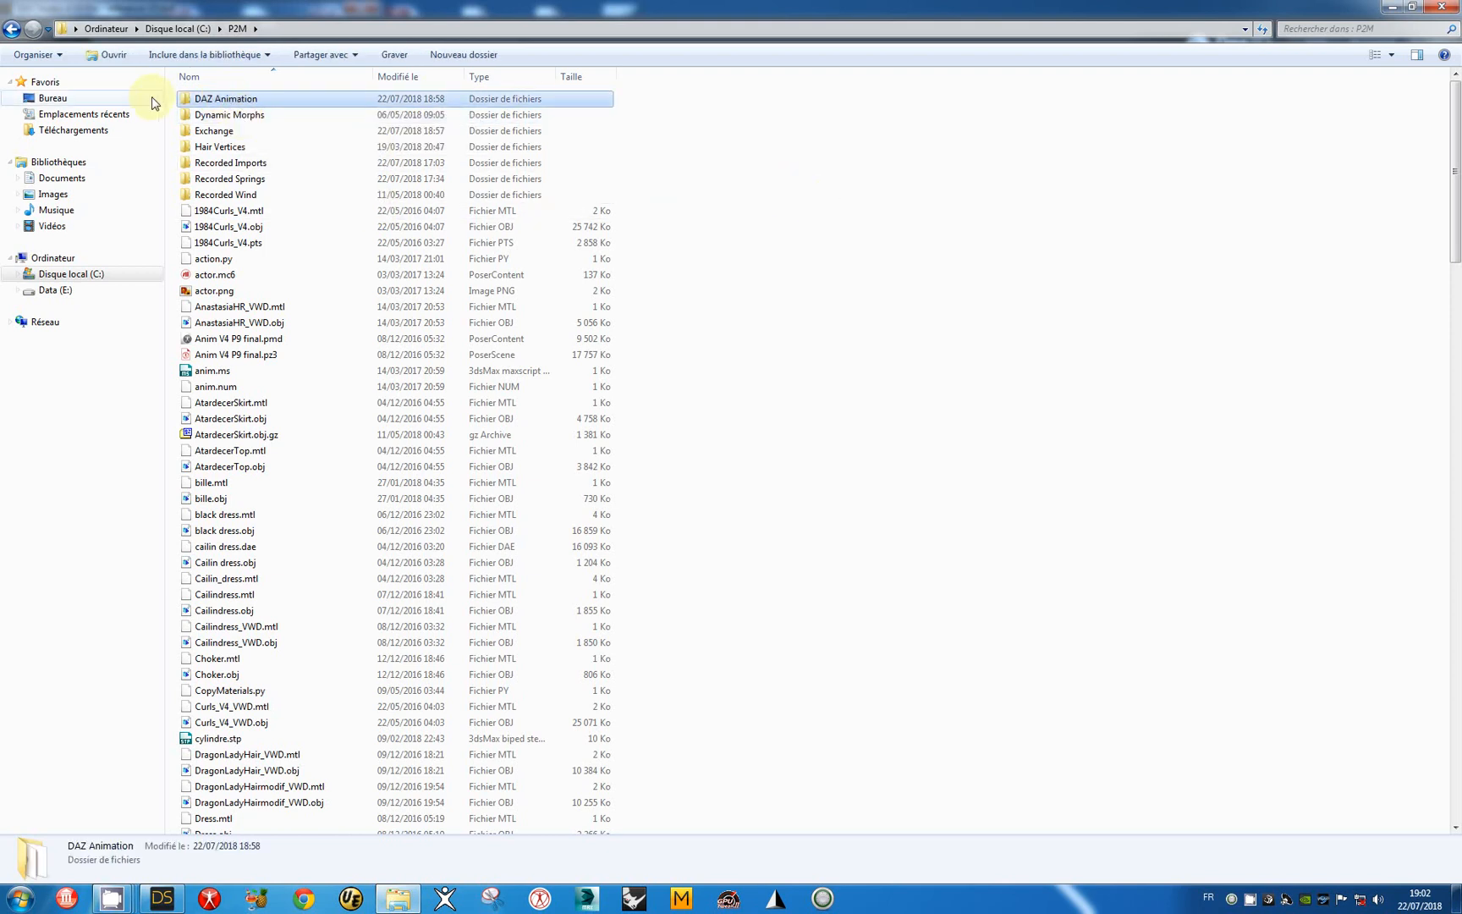
pyautogui.press('Delete')
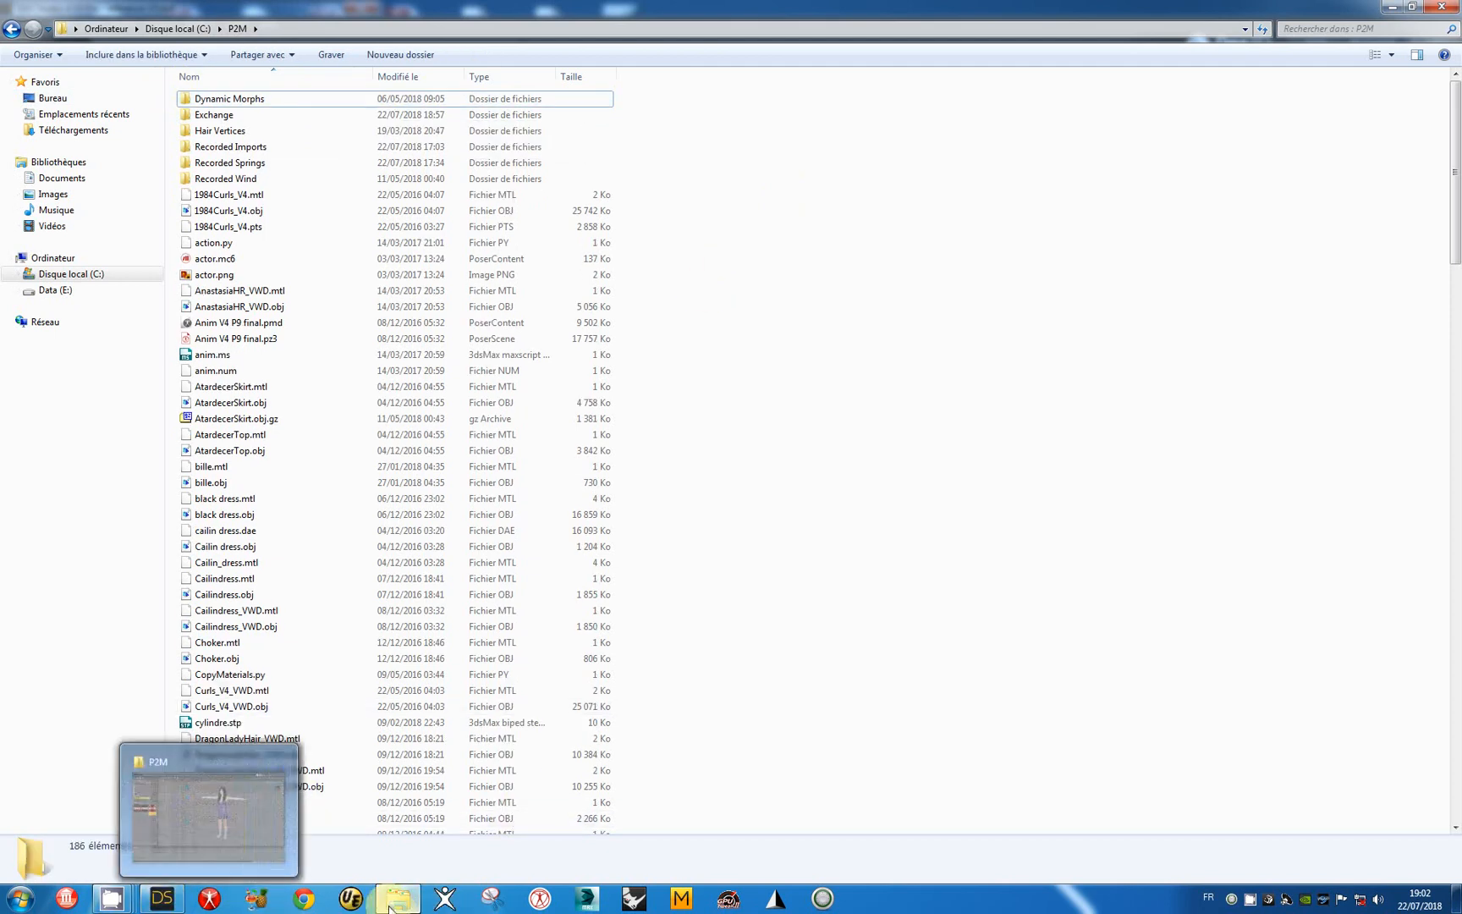
# Return to DAZ Studio, launch VWD Cloth and Hair and import Genesis 3 Female as a collision object
pyautogui.click(163, 899)
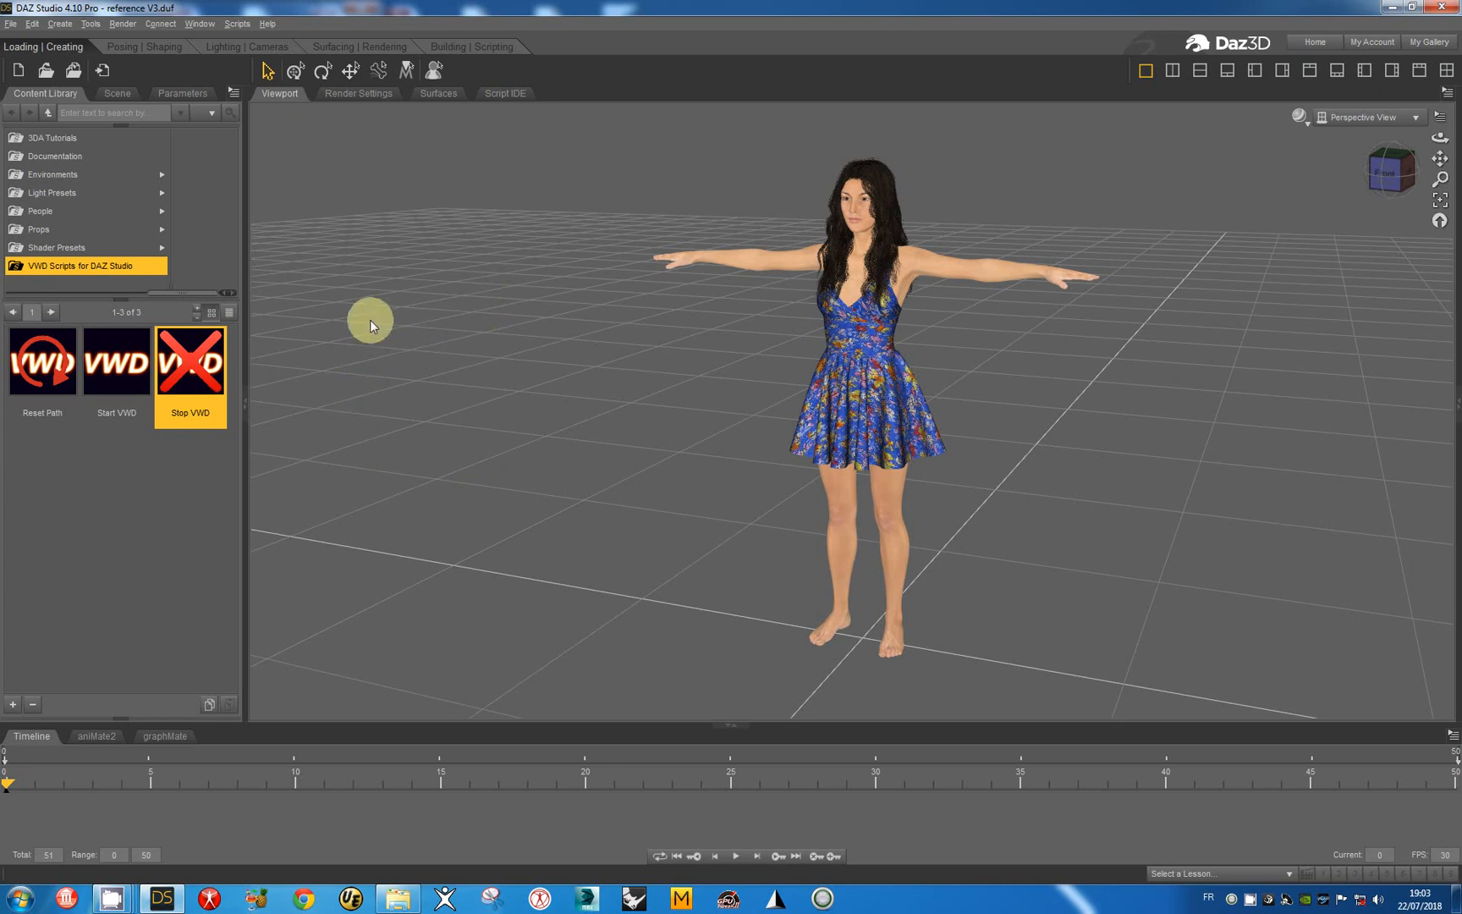
pyautogui.click(117, 366)
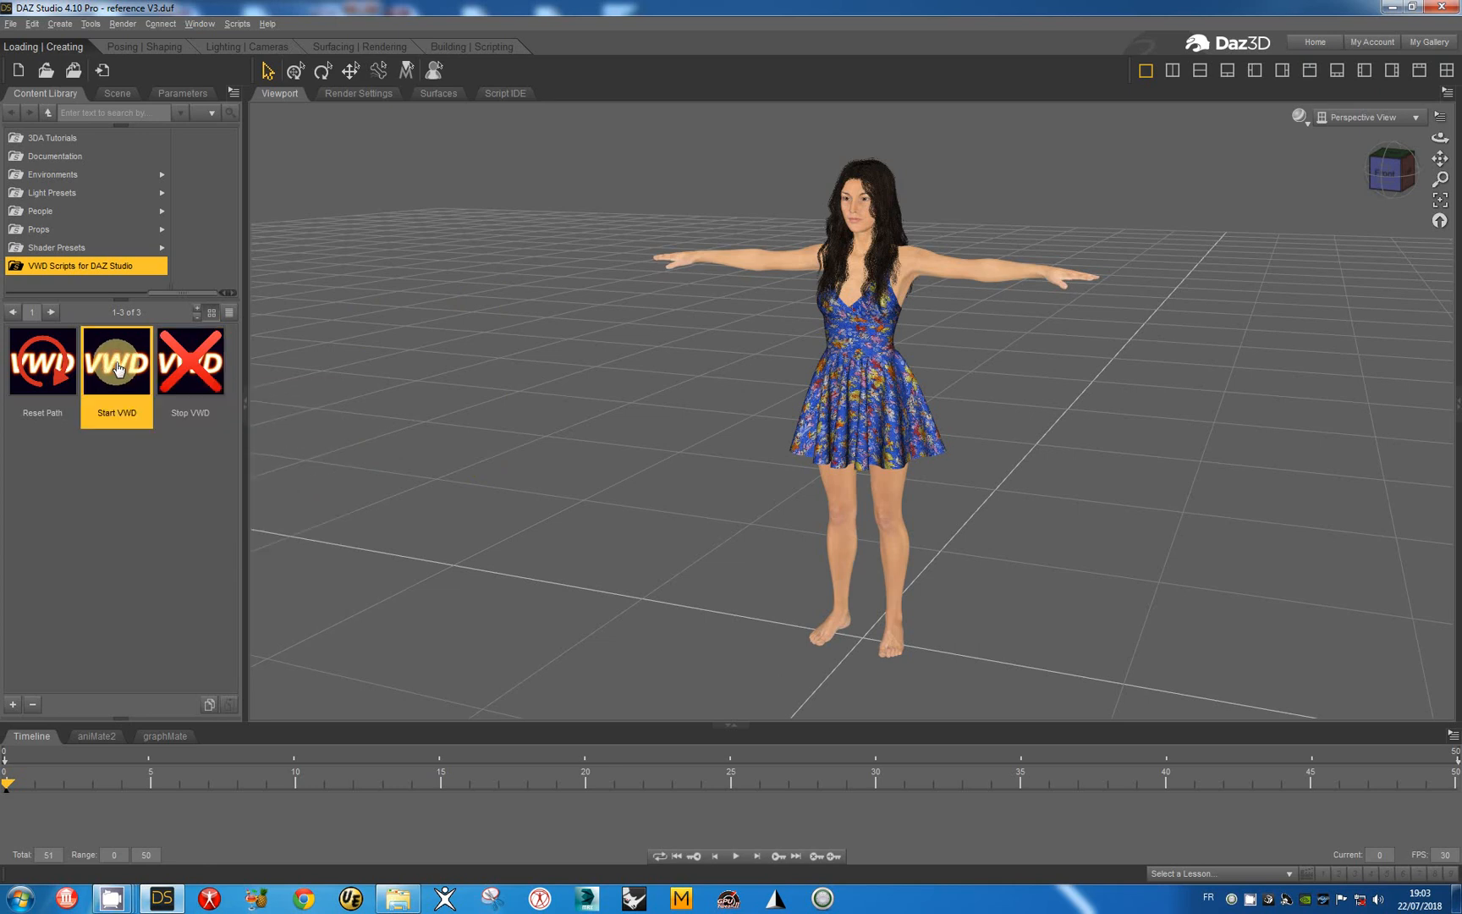
pyautogui.doubleClick(118, 367)
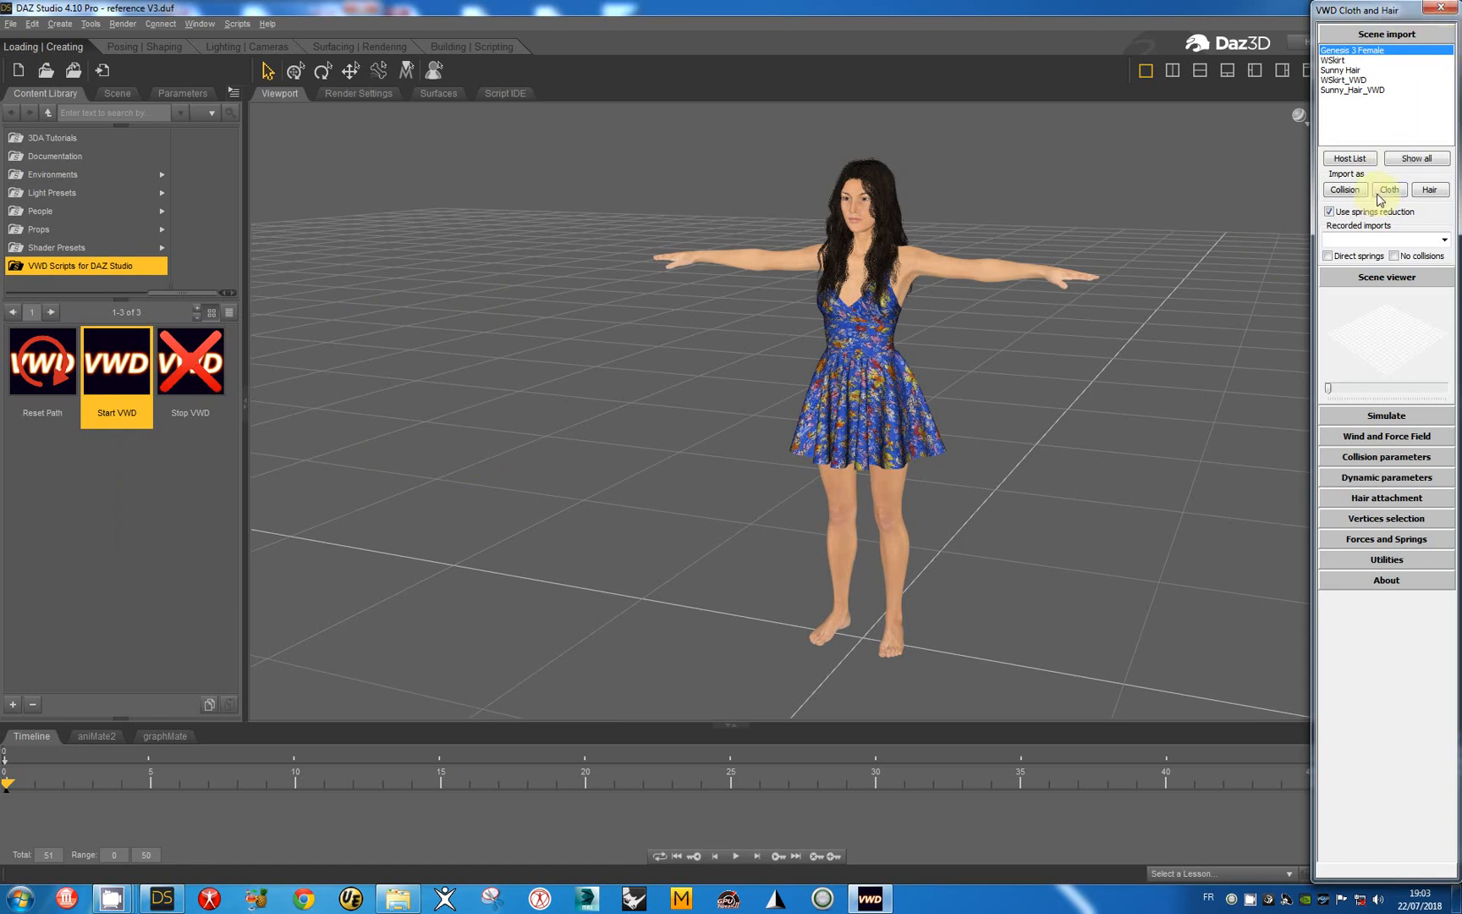
pyautogui.click(1349, 190)
pyautogui.click(1349, 193)
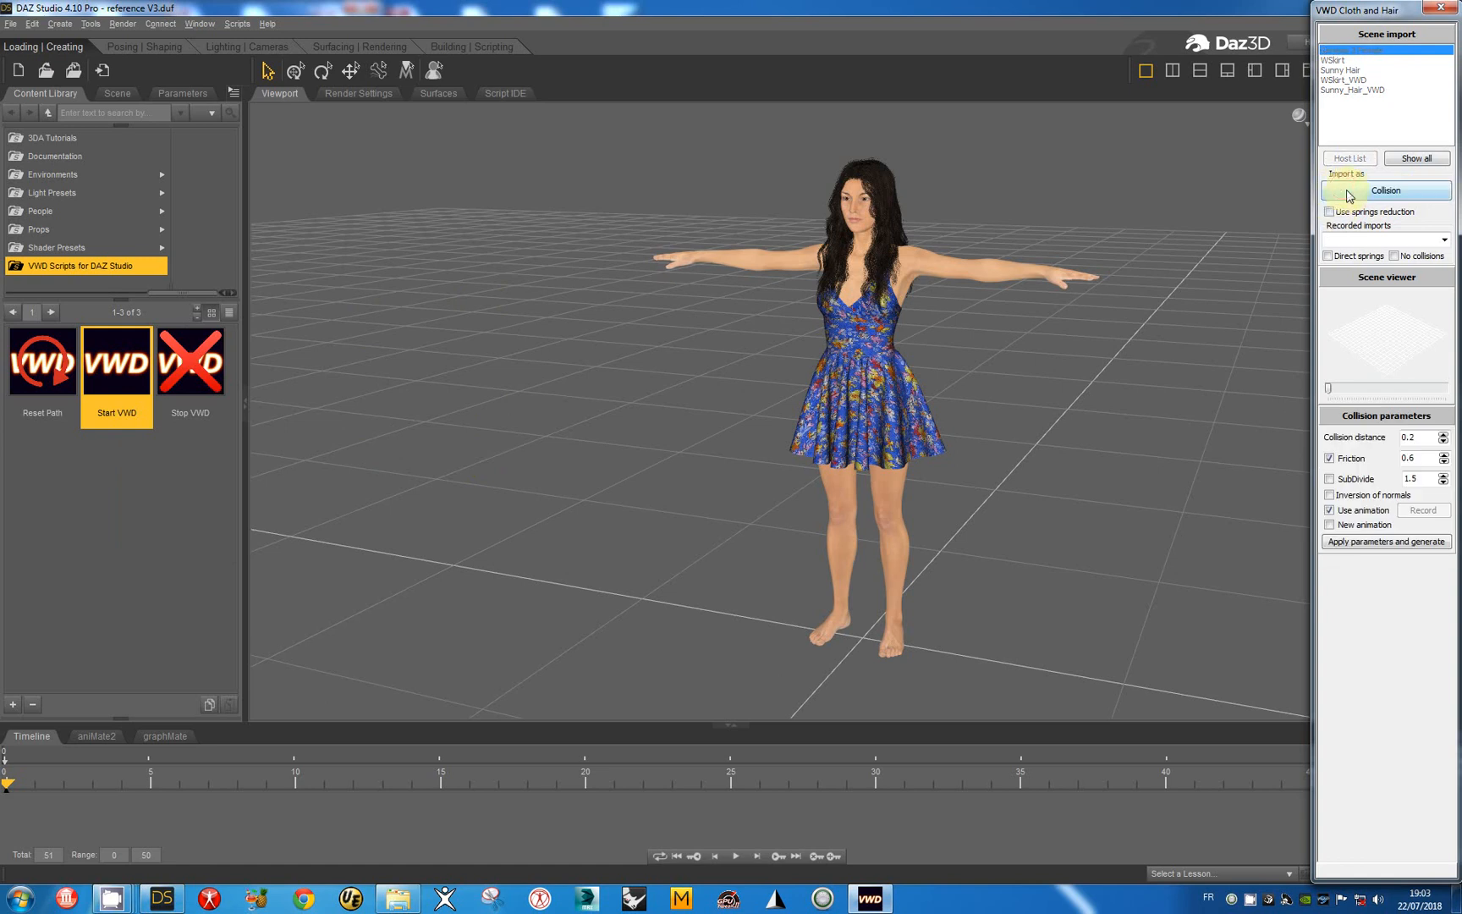
pyautogui.click(1349, 192)
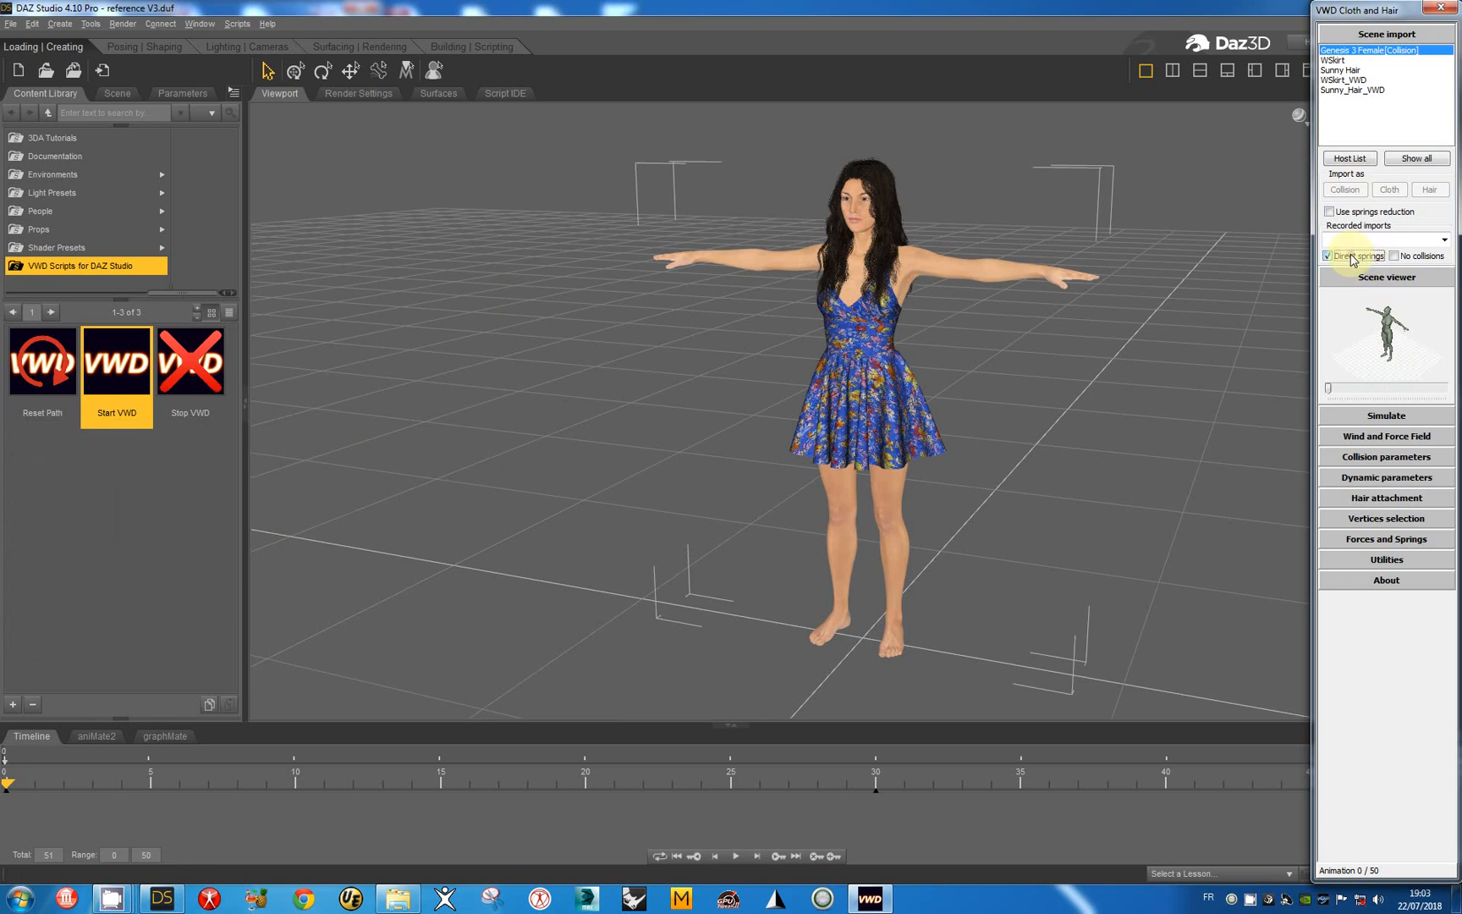
# Enable Direct springs and No collisions, and load the recorded import WSkirt as cloth
pyautogui.click(1354, 256)
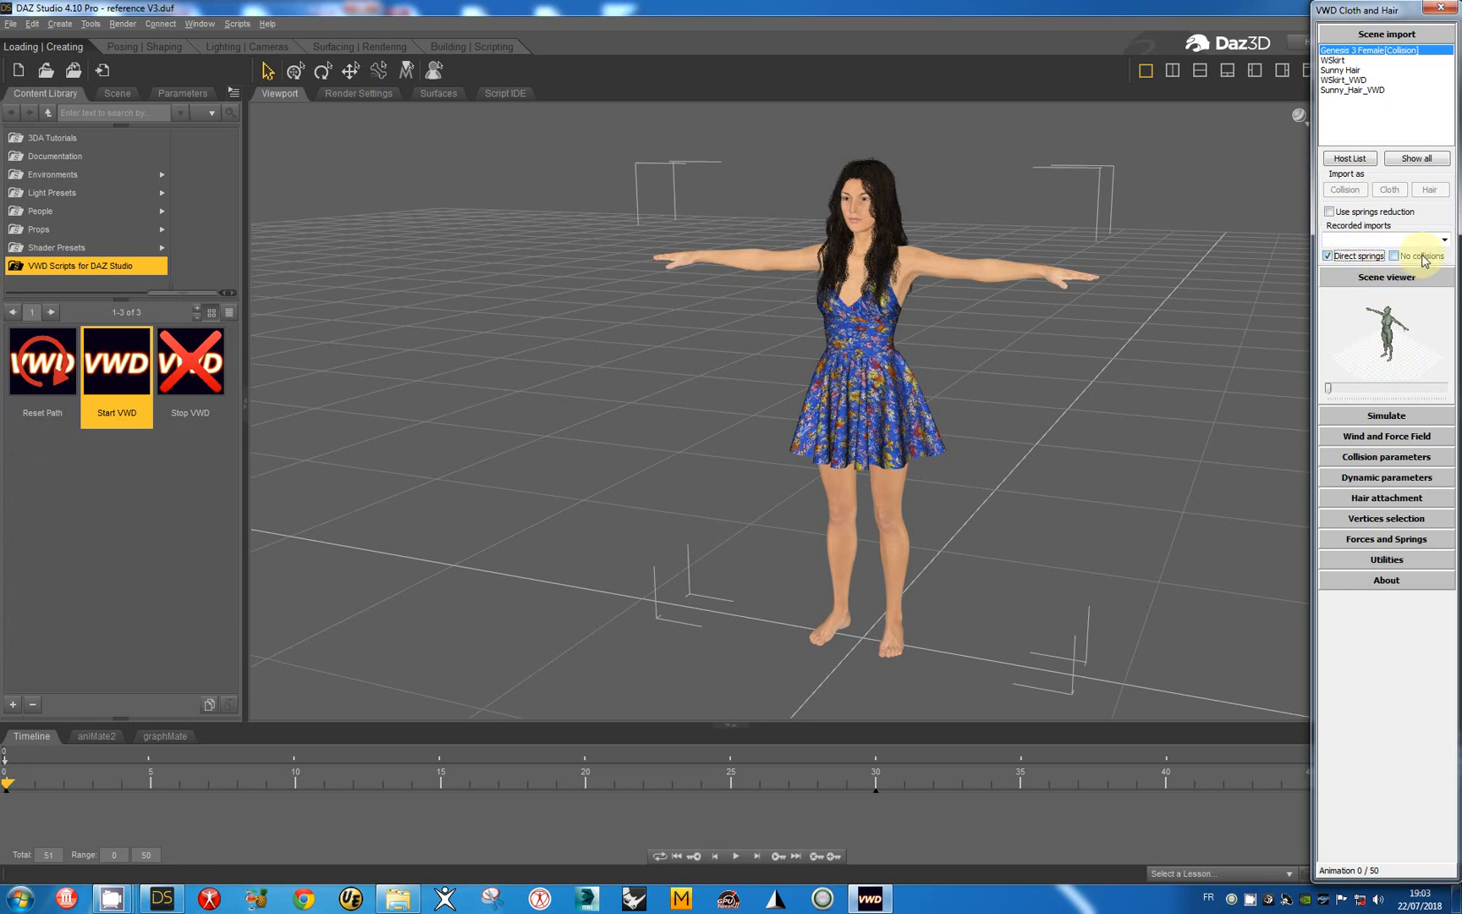
pyautogui.click(1425, 261)
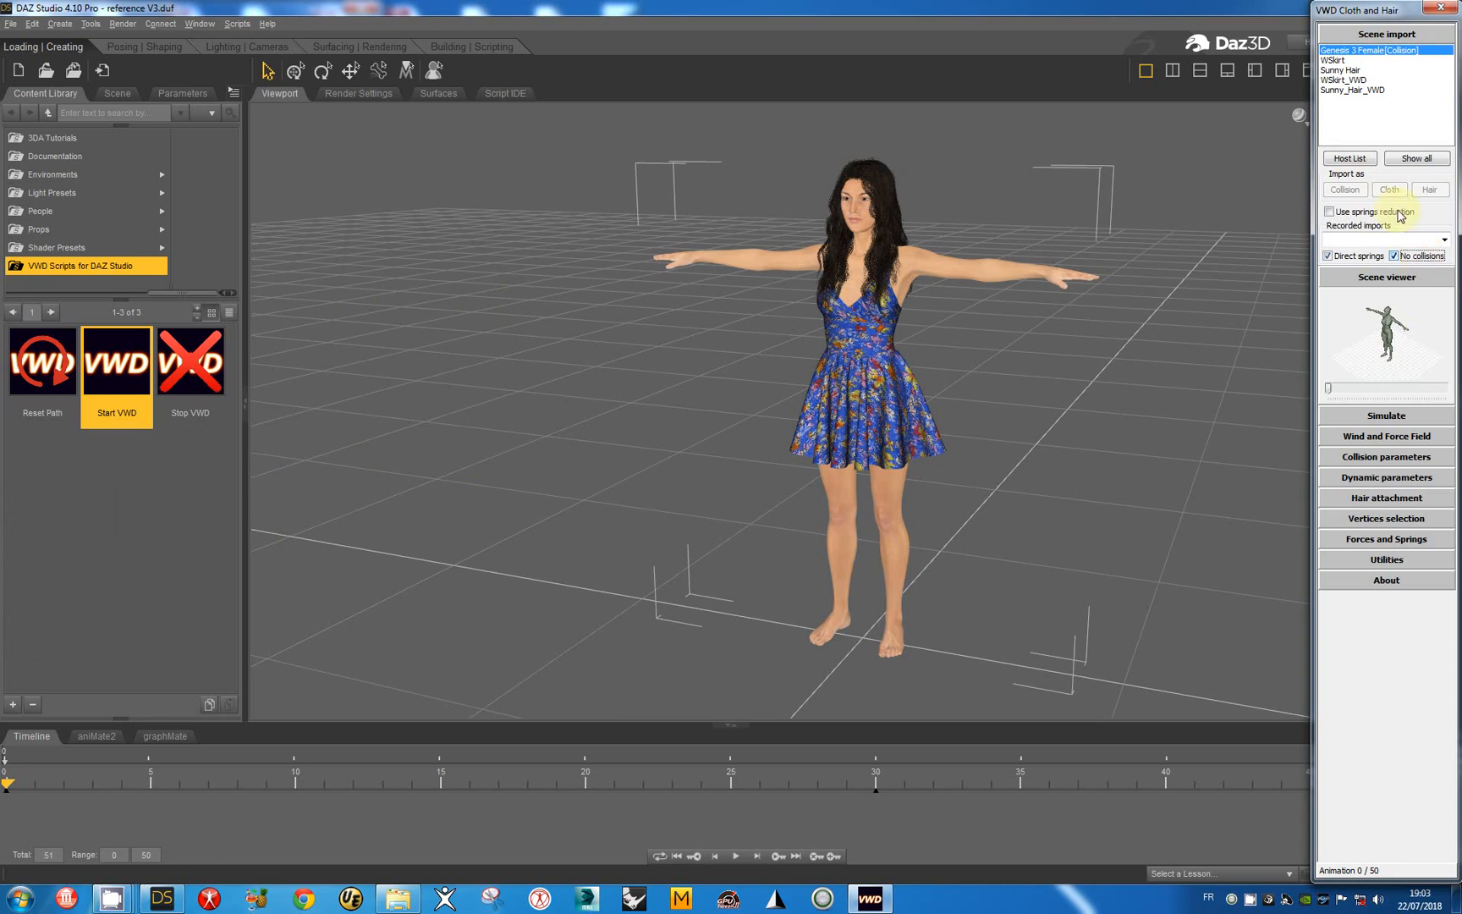
pyautogui.click(1392, 338)
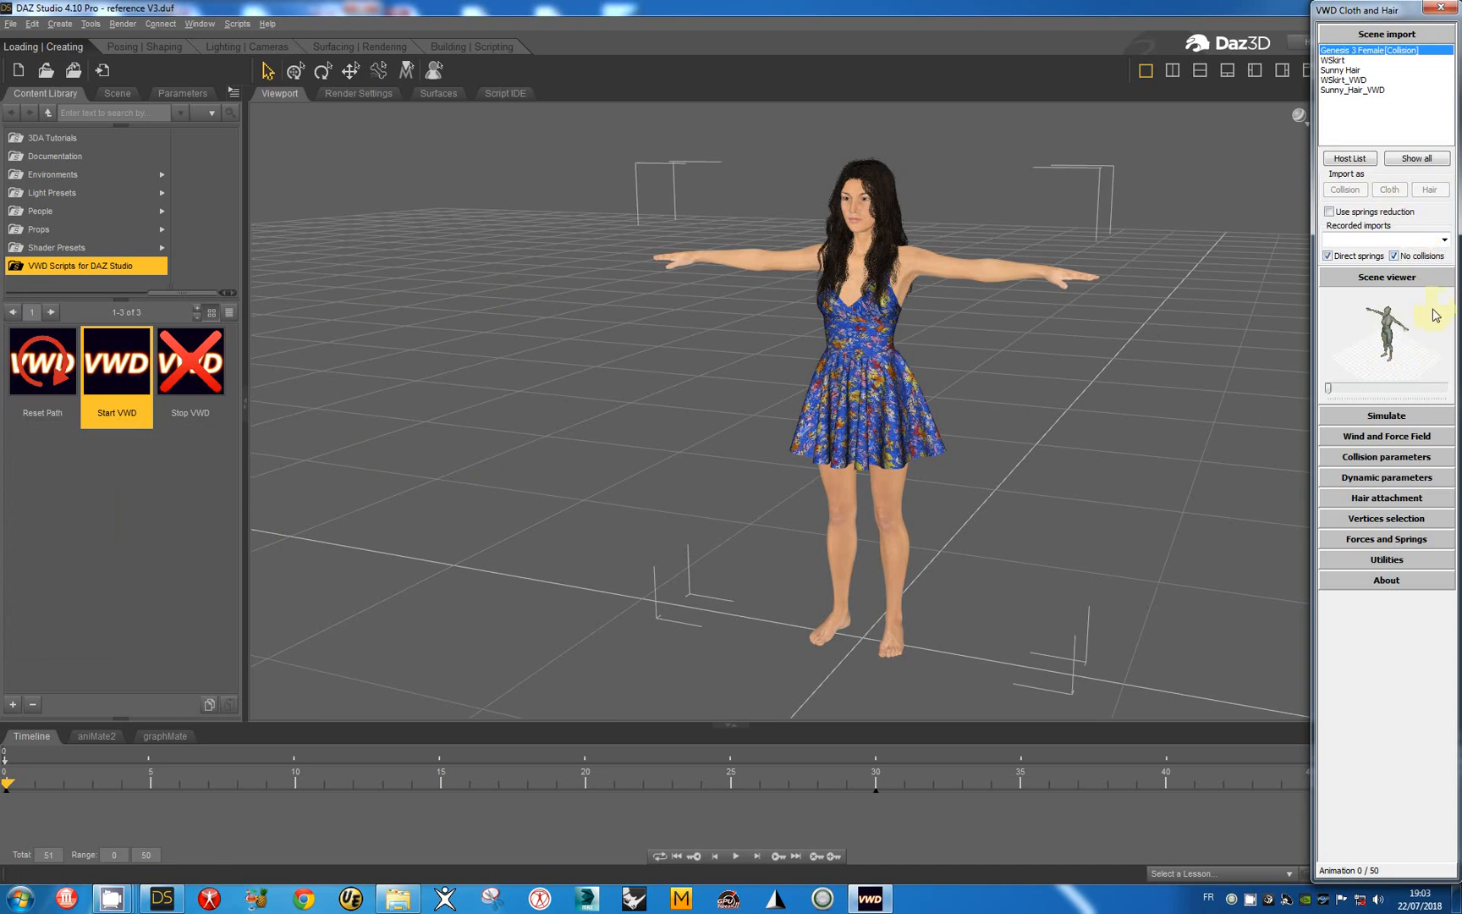
pyautogui.click(1442, 241)
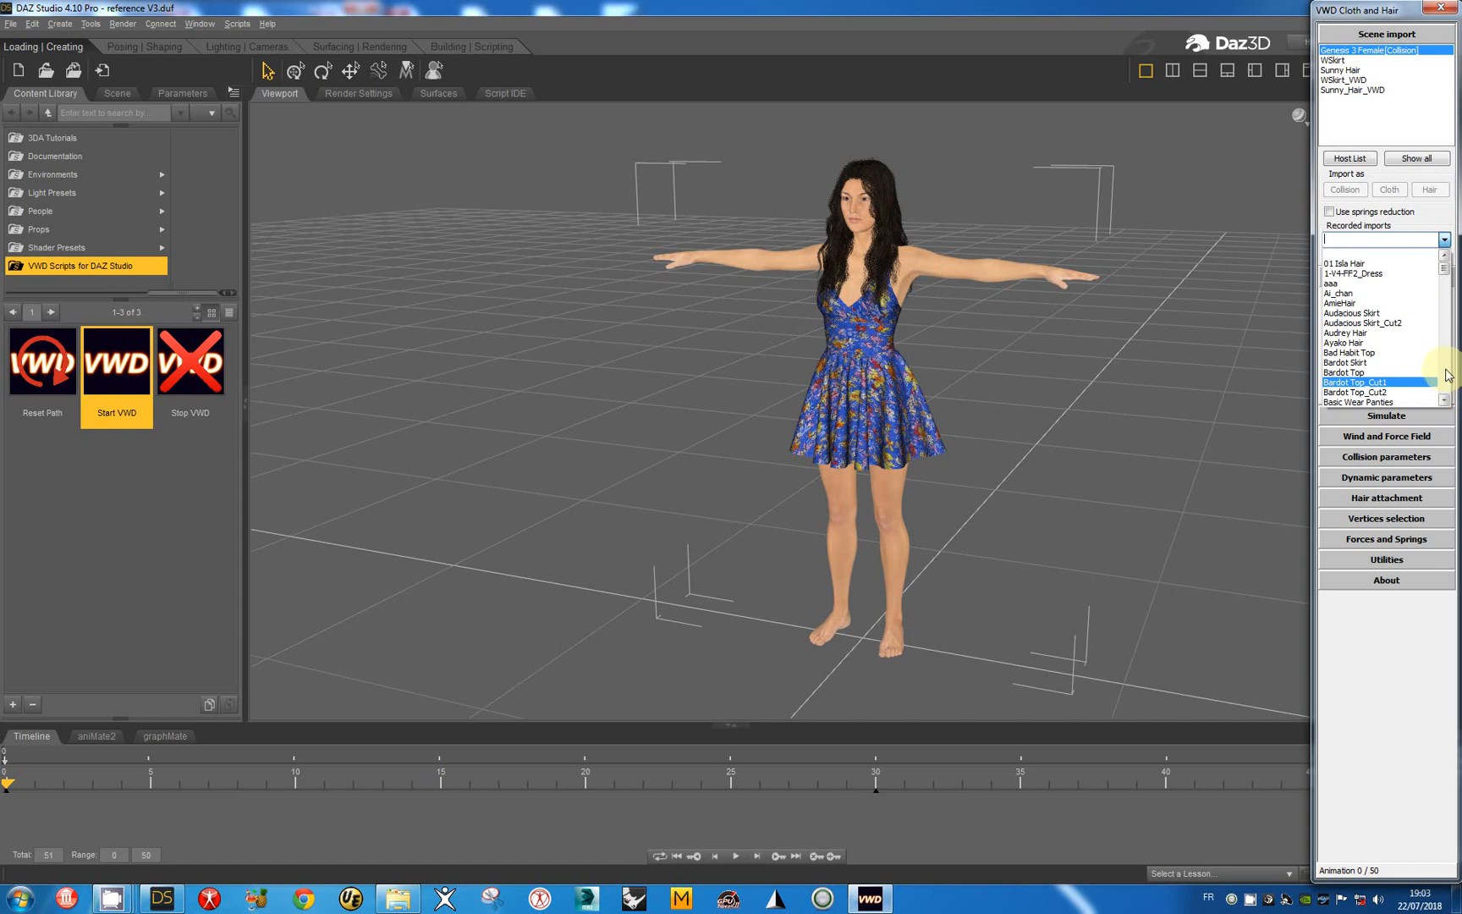
pyautogui.write('w')
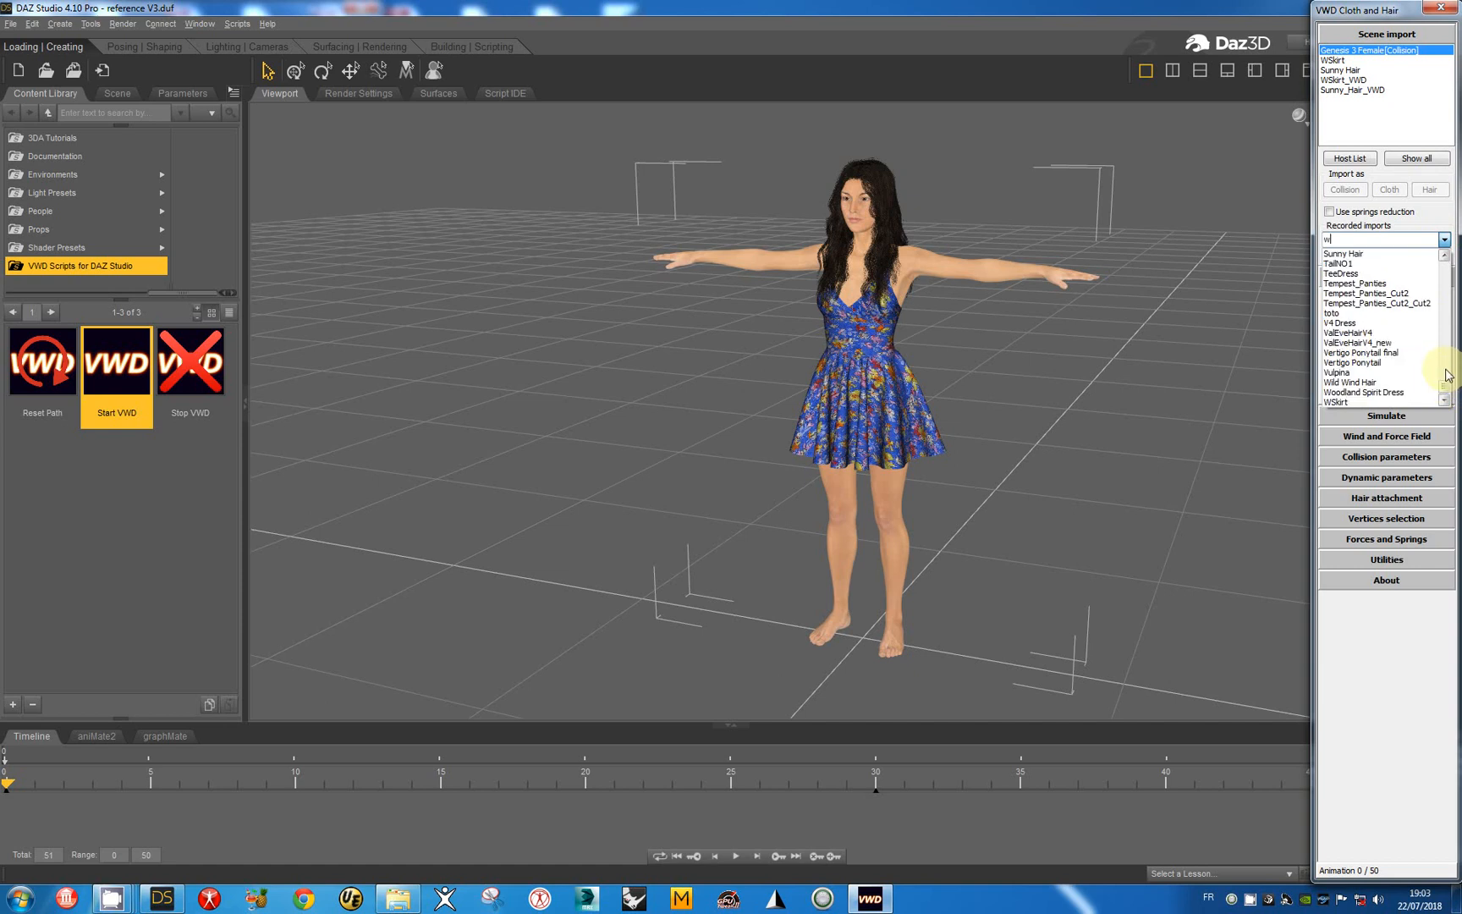
pyautogui.click(1352, 402)
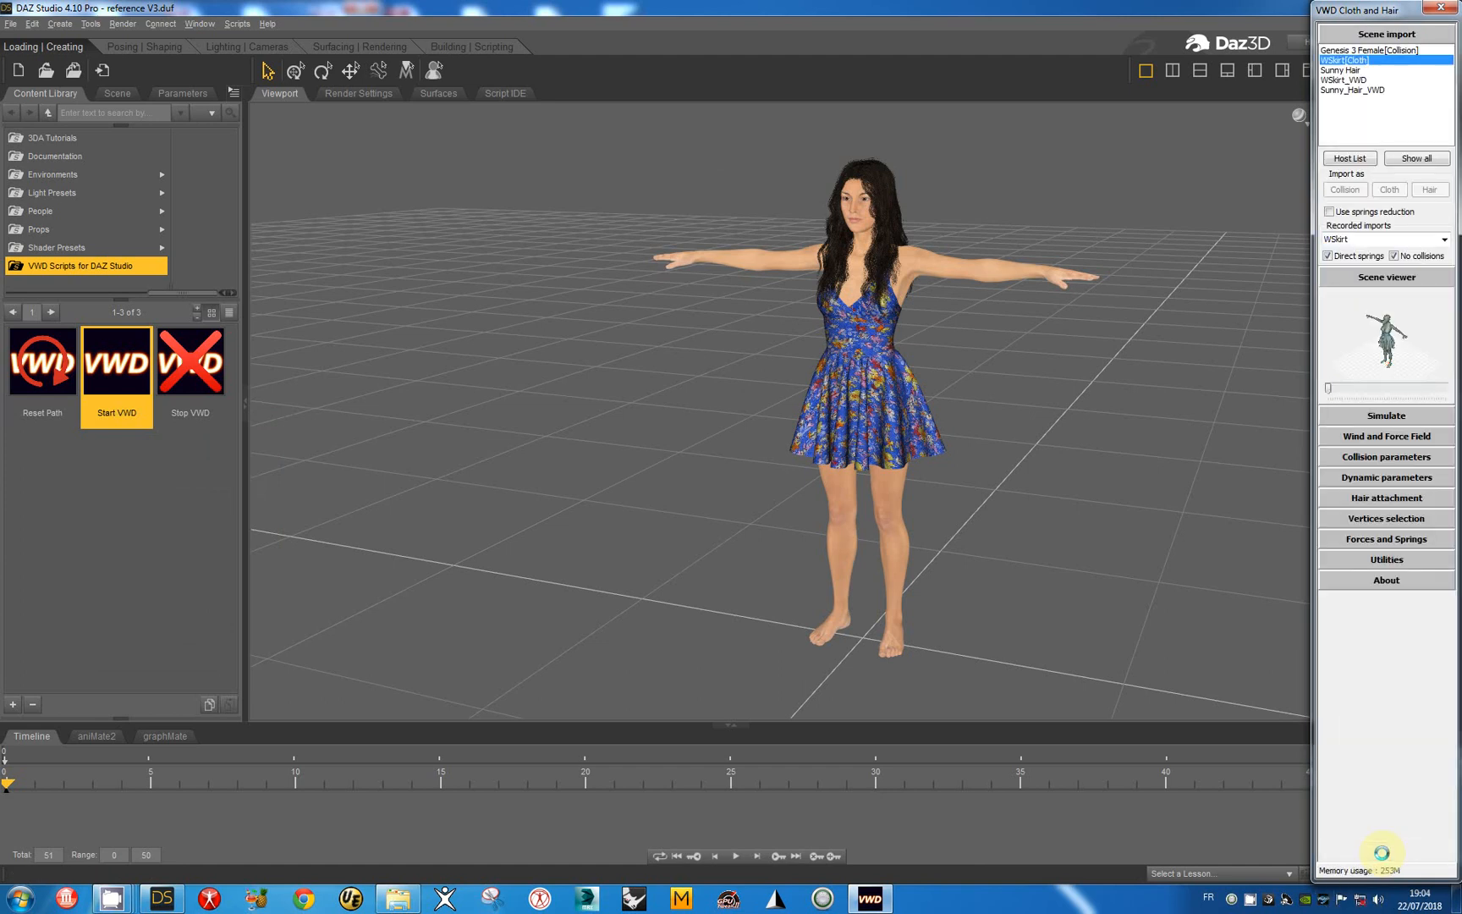
# Enlarge the scene viewer, disable Fast animation and run the dynamic simulation of the WSkirt
pyautogui.click(1376, 278)
pyautogui.moveTo(904, 343); pyautogui.dragTo(927, 326)
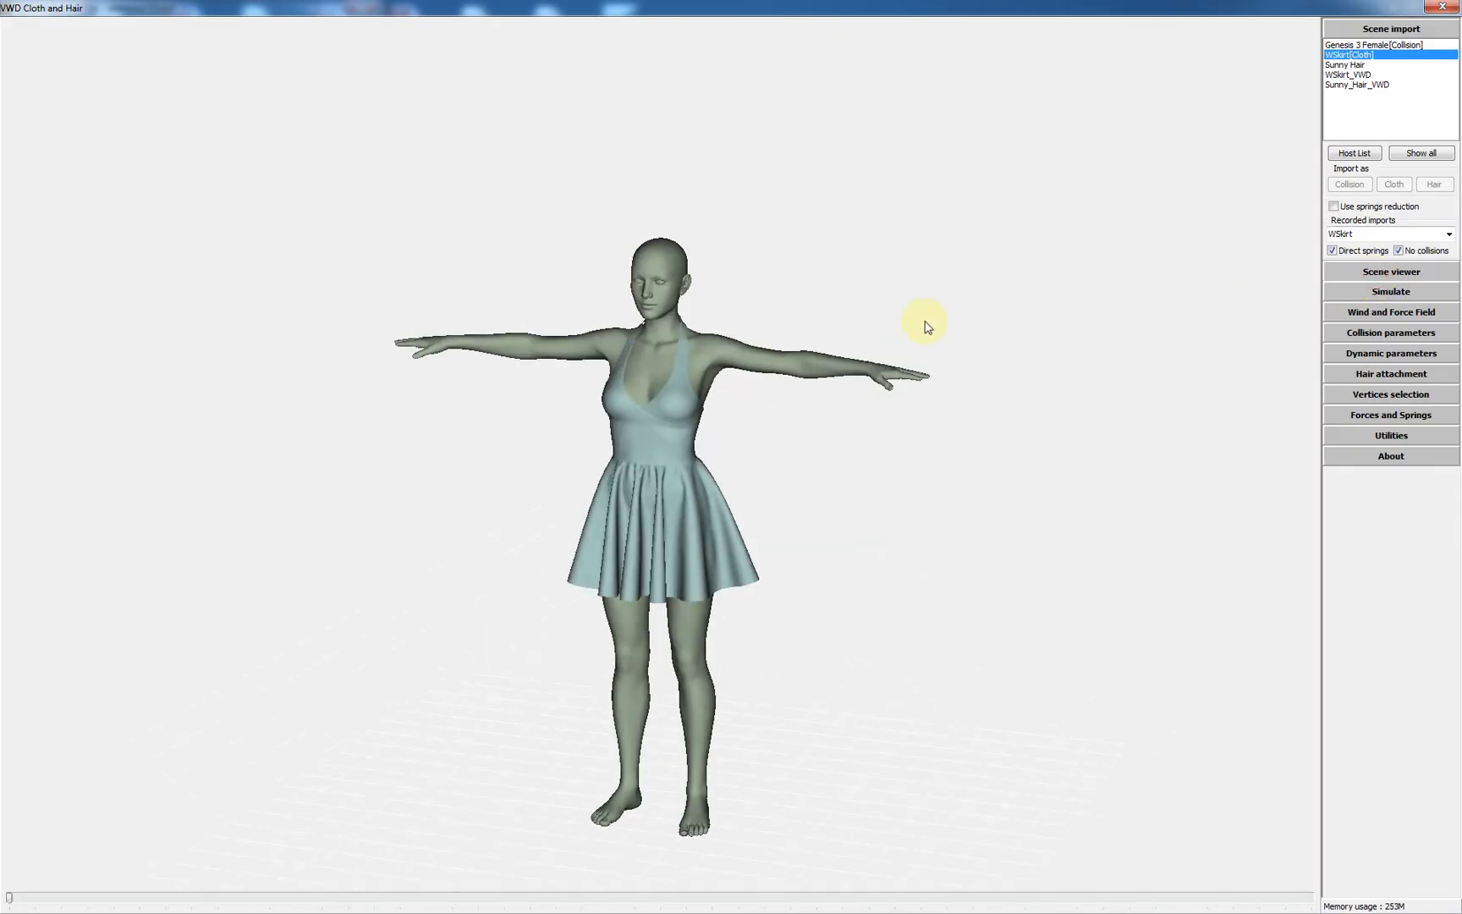
pyautogui.click(1385, 293)
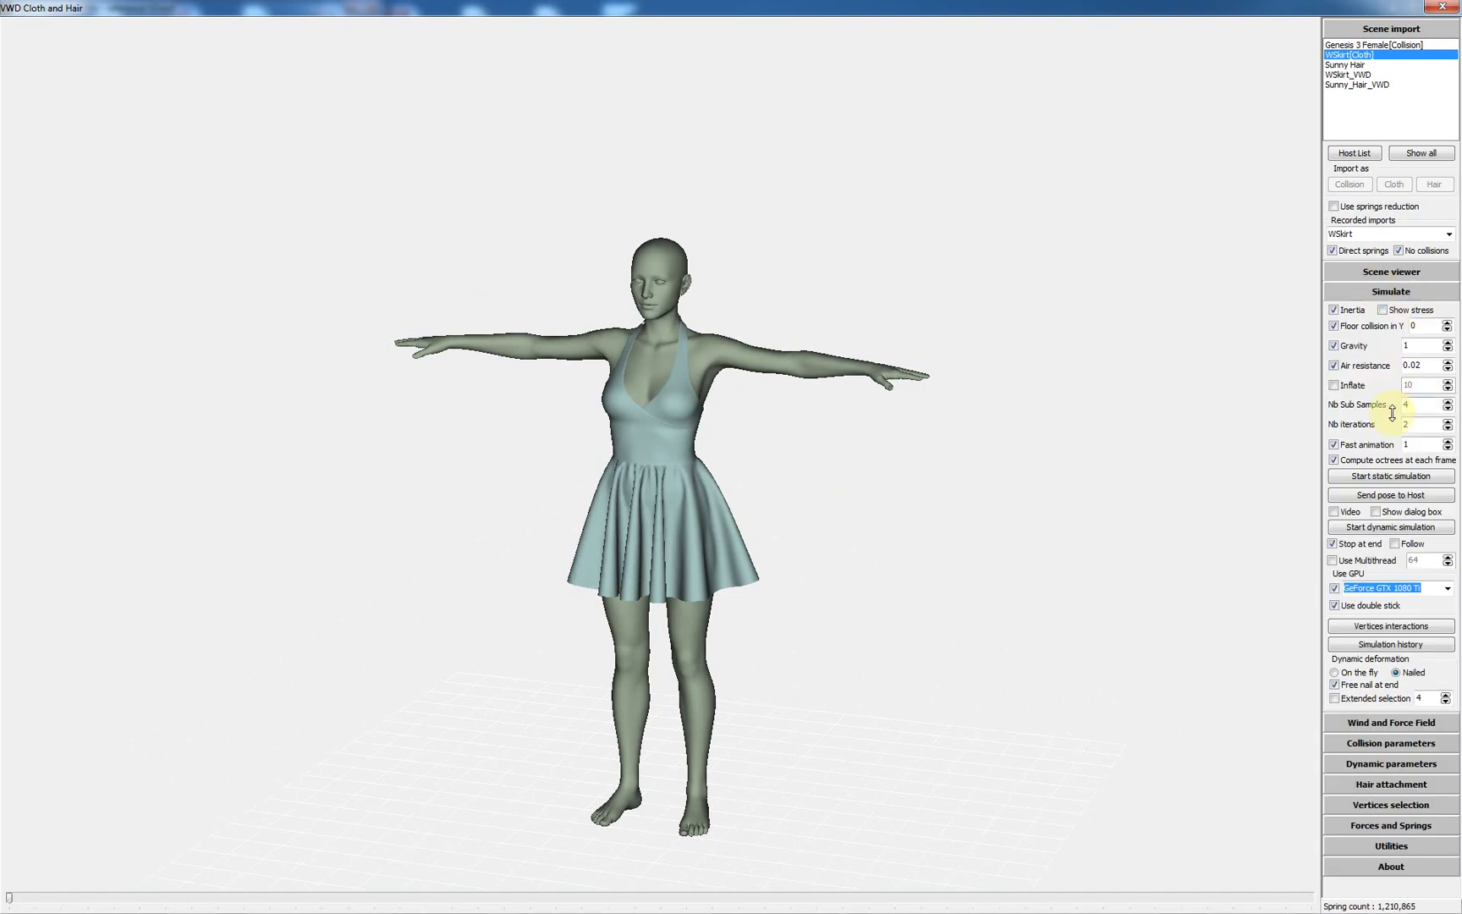
pyautogui.click(1334, 445)
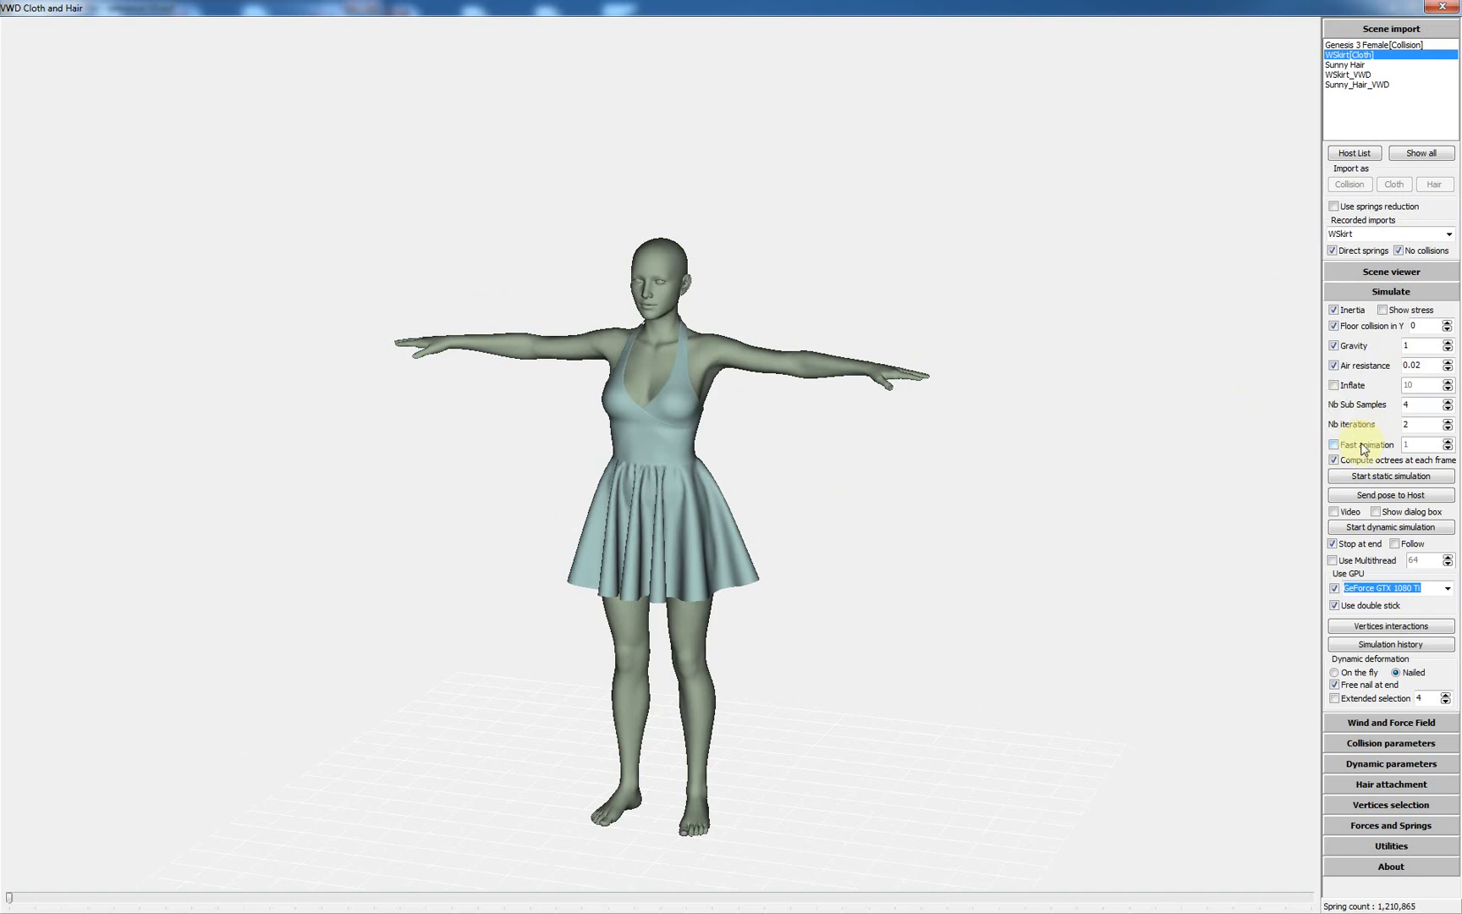
pyautogui.click(1382, 527)
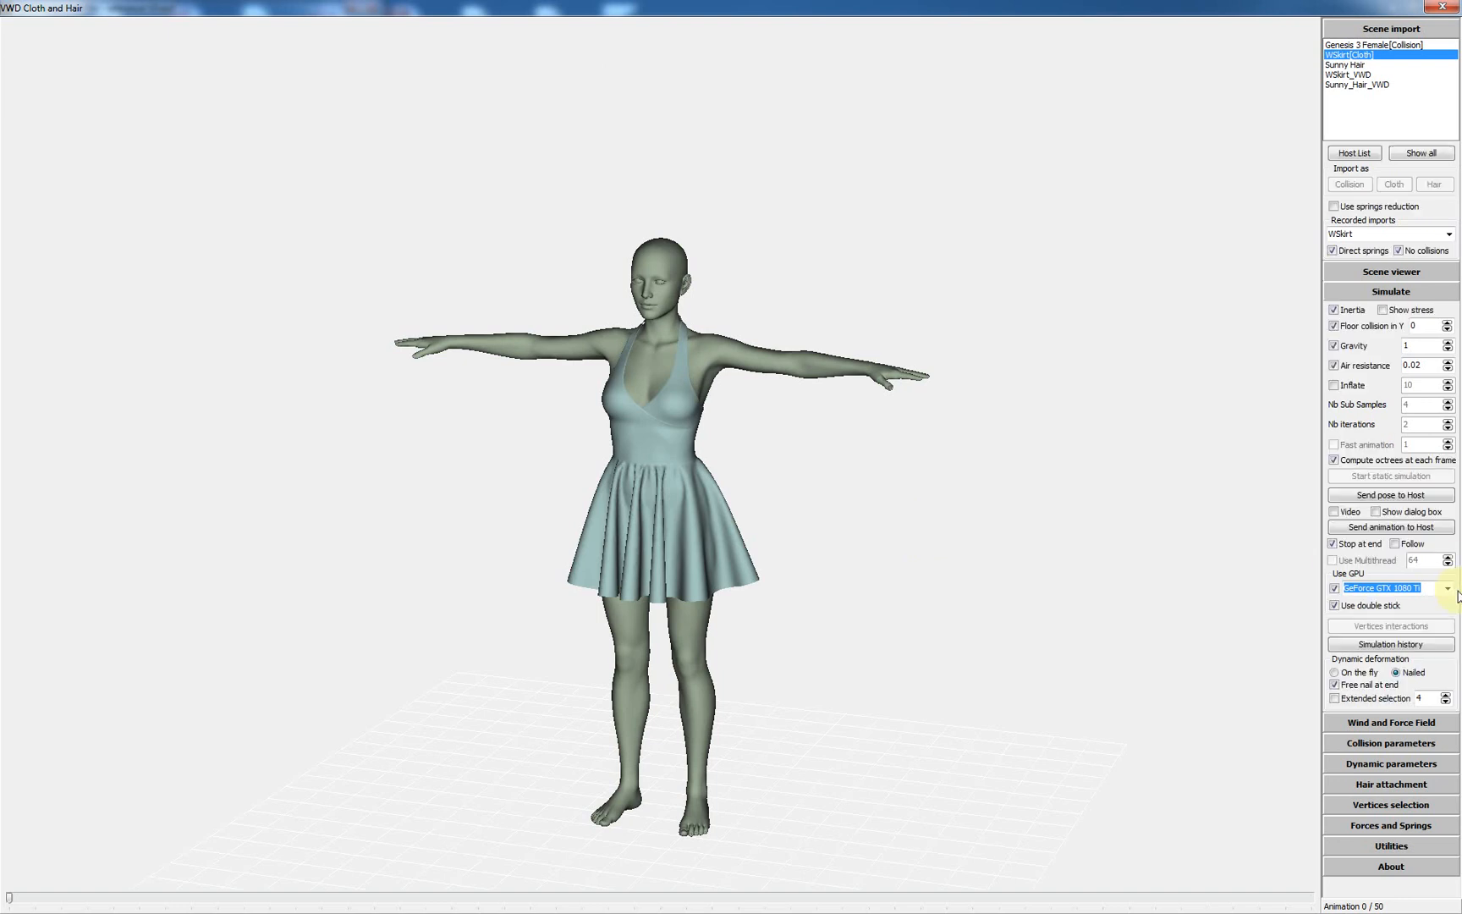
# Send the simulated WSkirt animation to the host and exit VWD Cloth and Hair
pyautogui.click(1388, 529)
pyautogui.press('Escape')
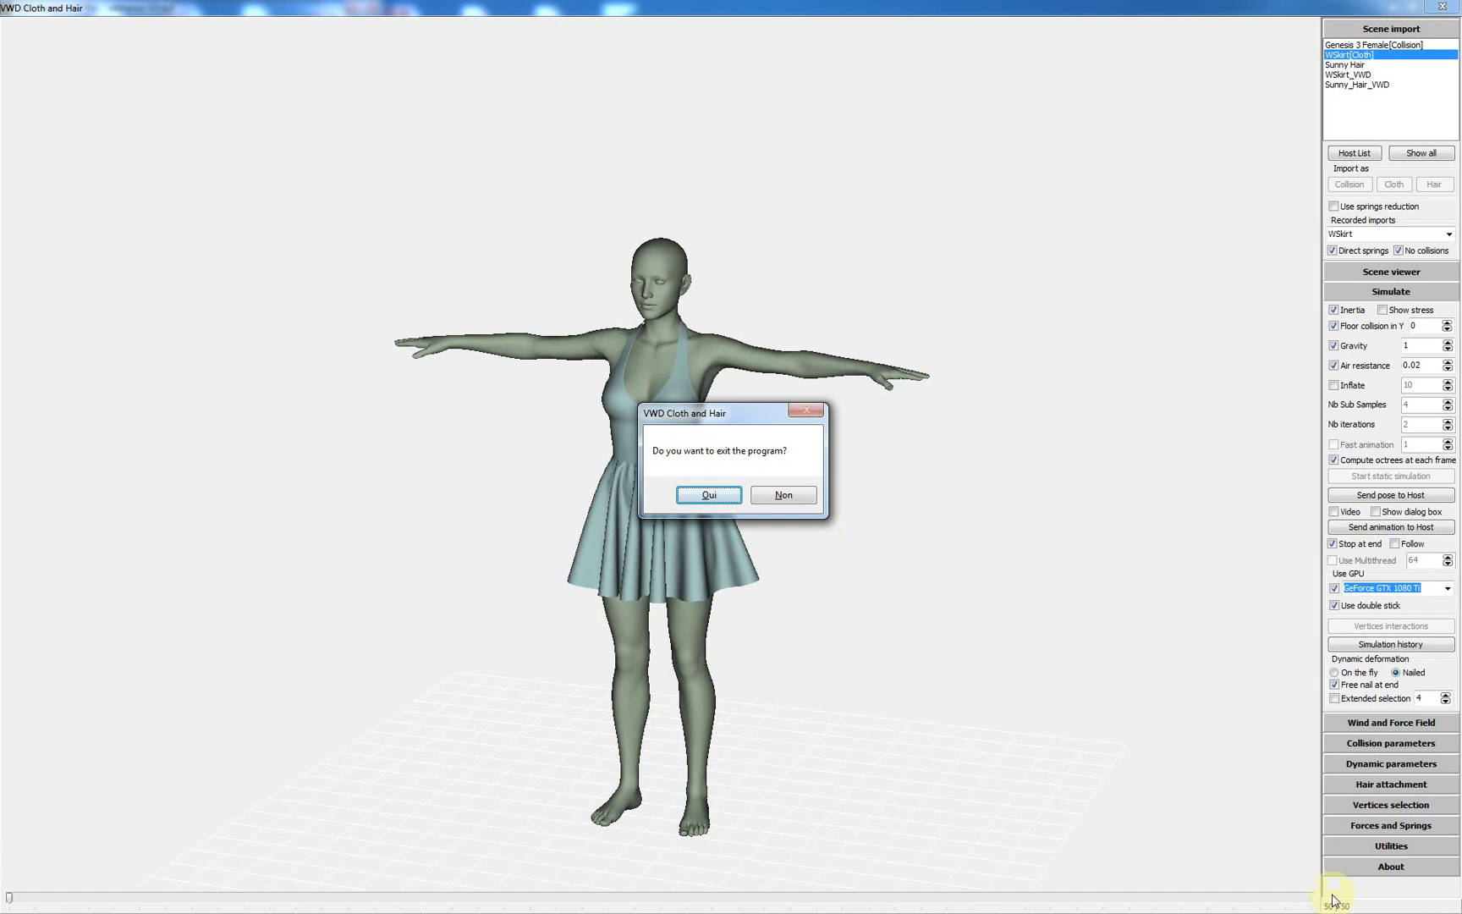
pyautogui.click(709, 498)
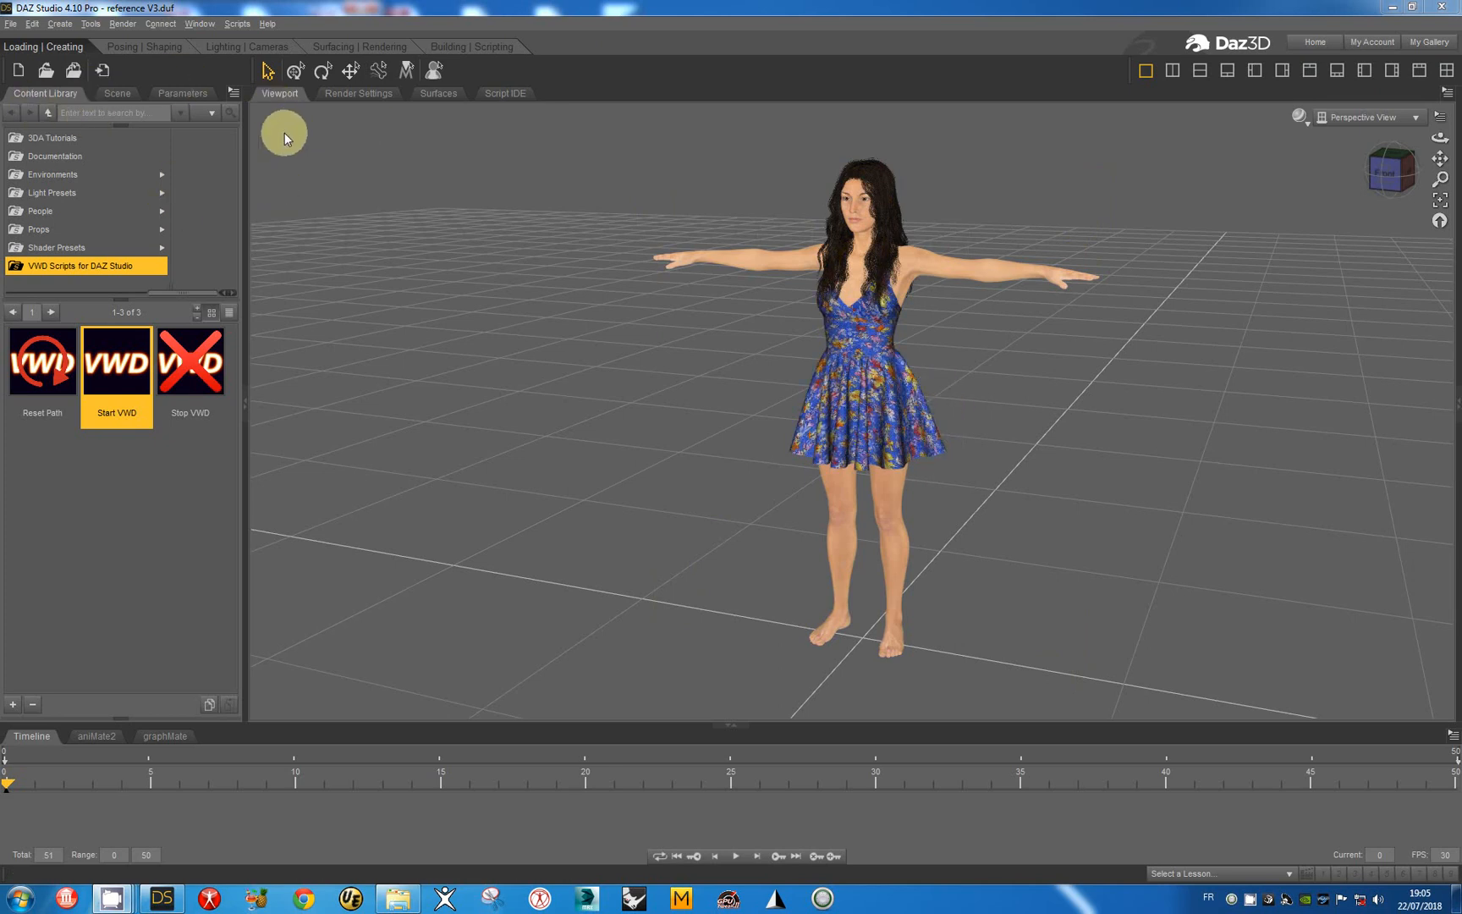
# Launch VWD Cloth and Hair and import Genesis 3 Female as a collision object for the hair simulation
pyautogui.doubleClick(113, 364)
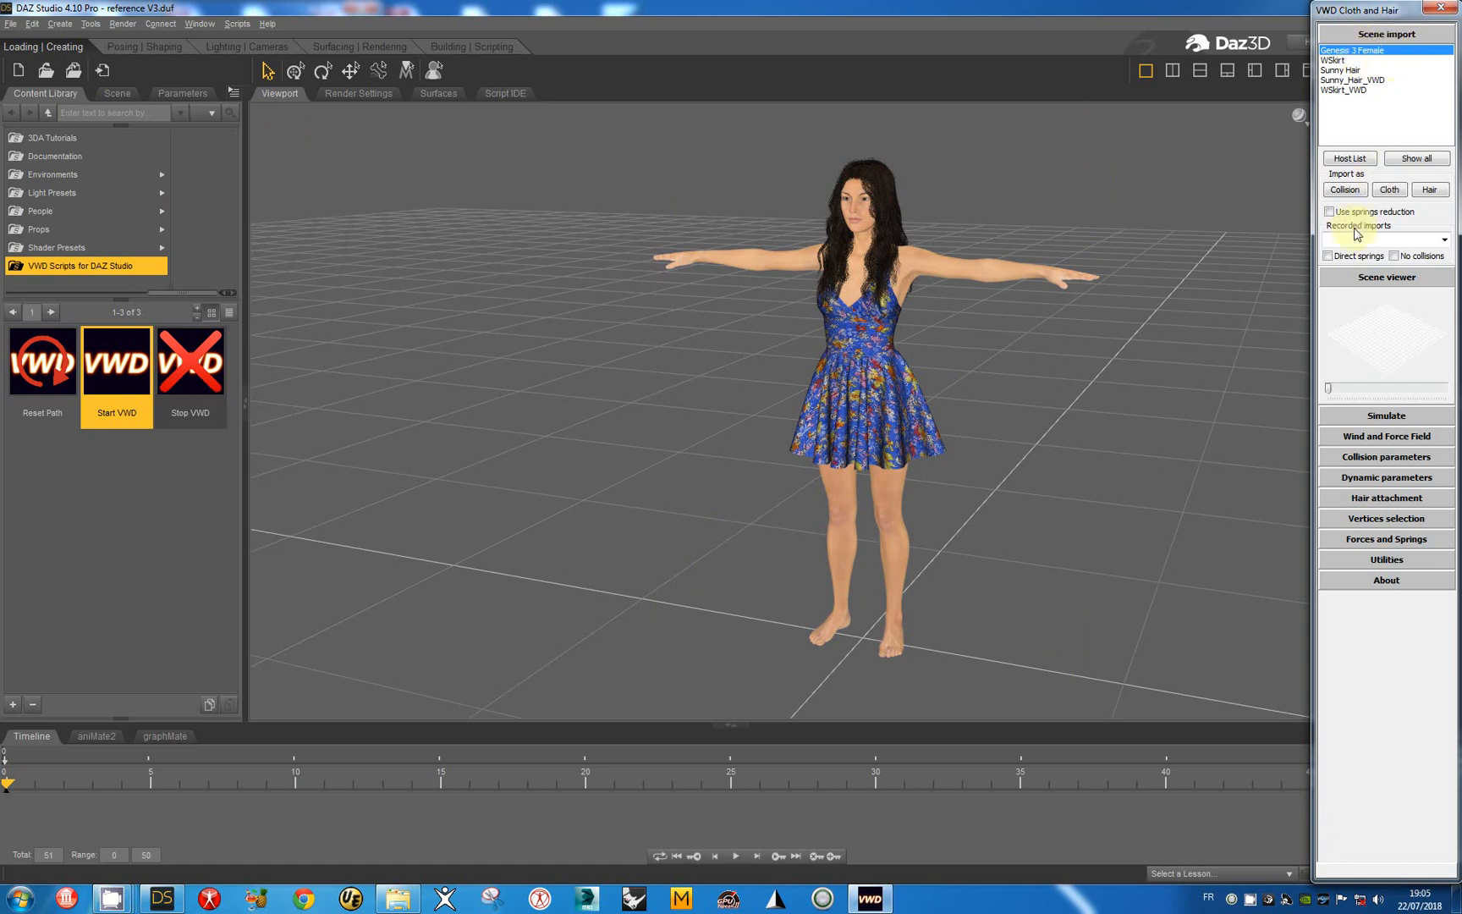
pyautogui.click(1344, 188)
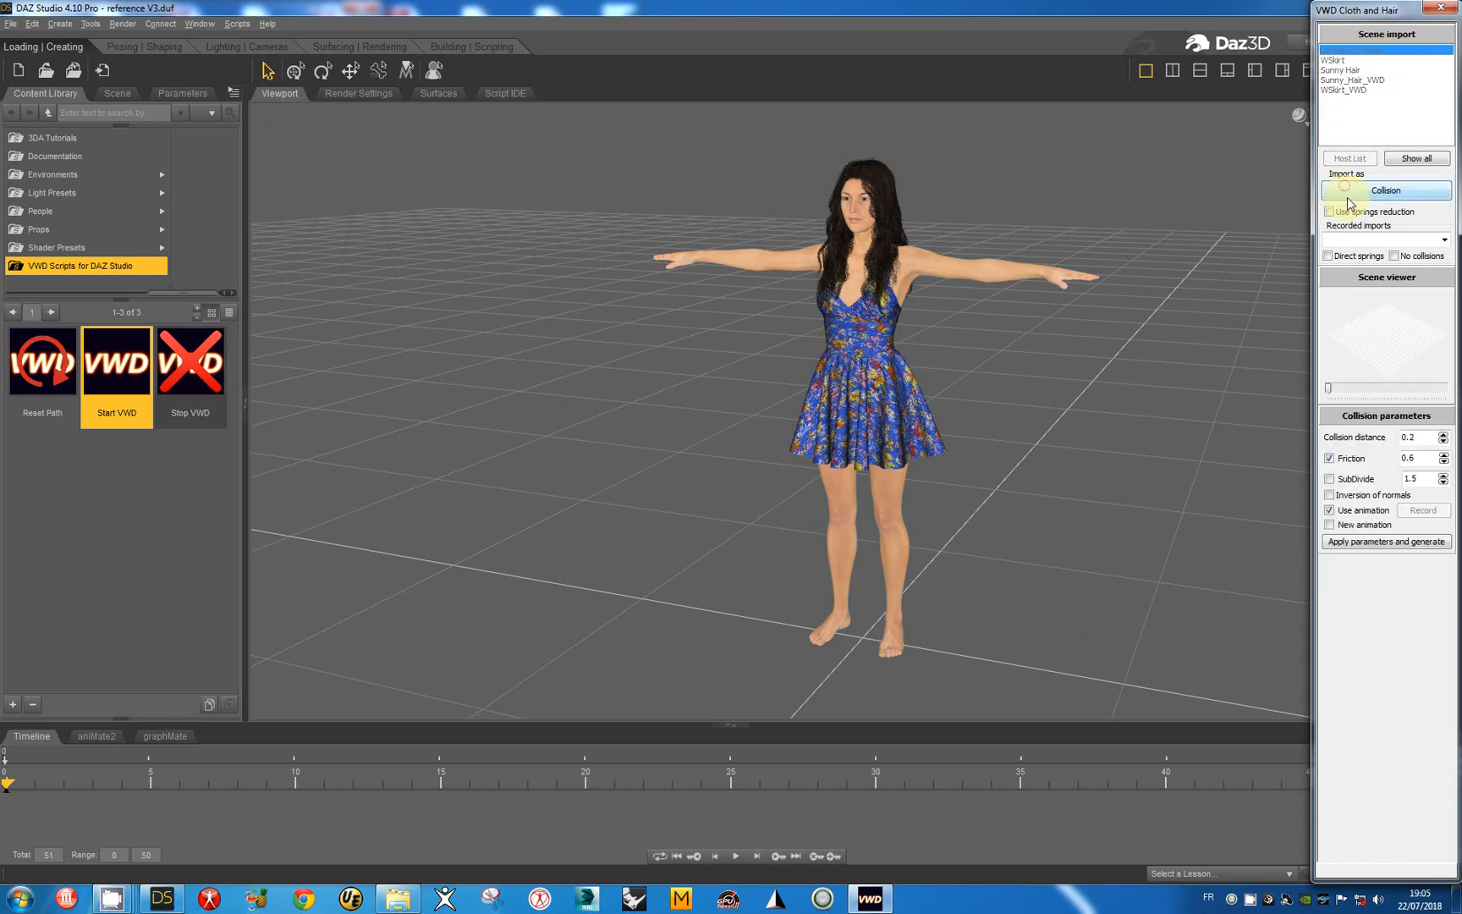
pyautogui.click(1347, 191)
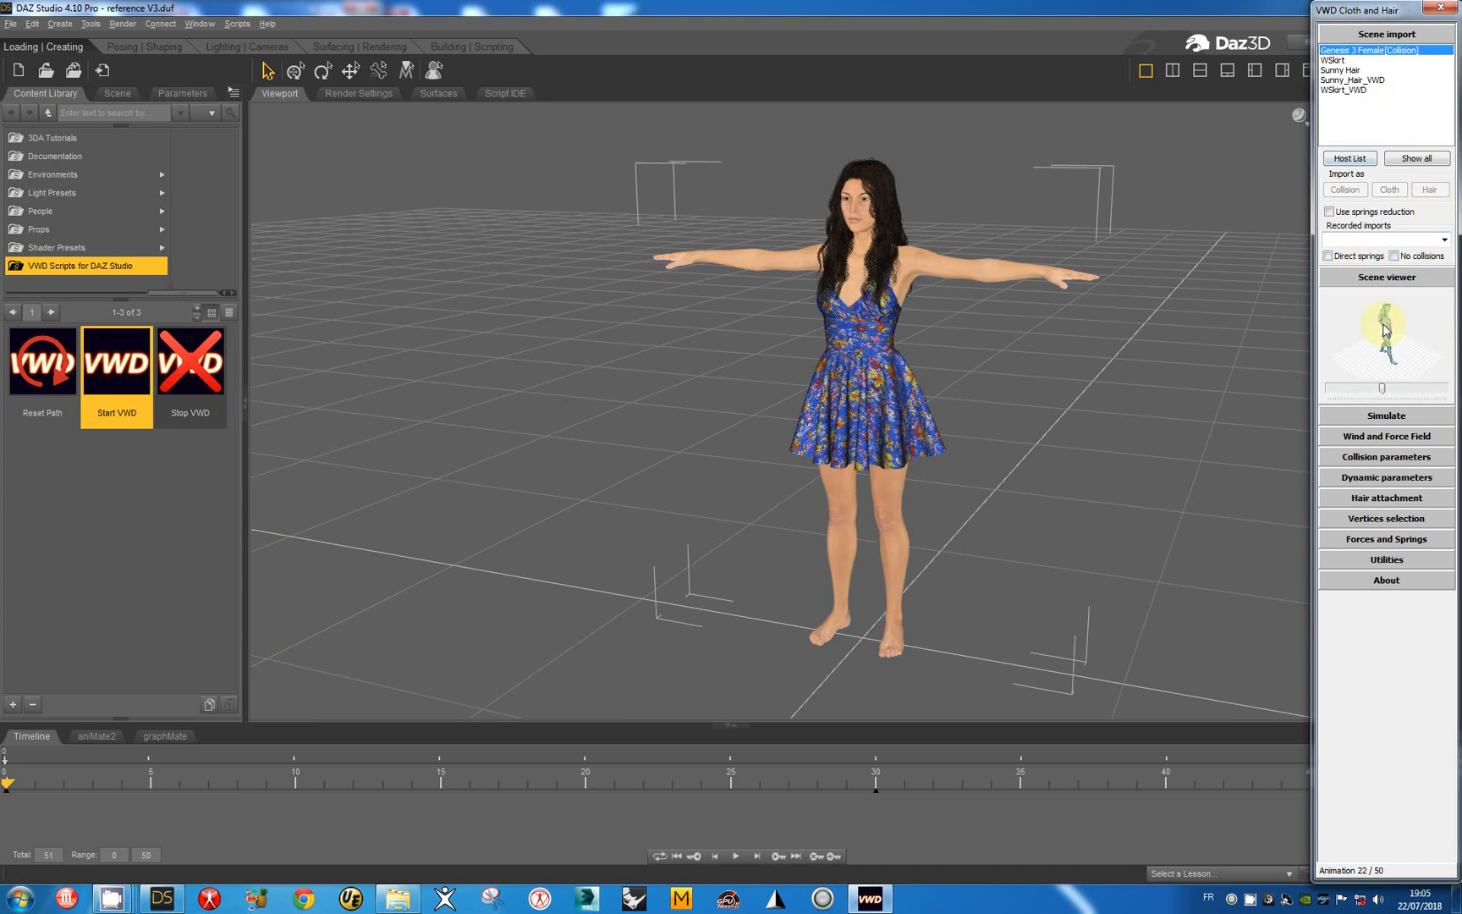
# Enable Direct springs and No collisions, and load the recorded import Sunny Hair as hair
pyautogui.click(1346, 256)
pyautogui.click(1408, 257)
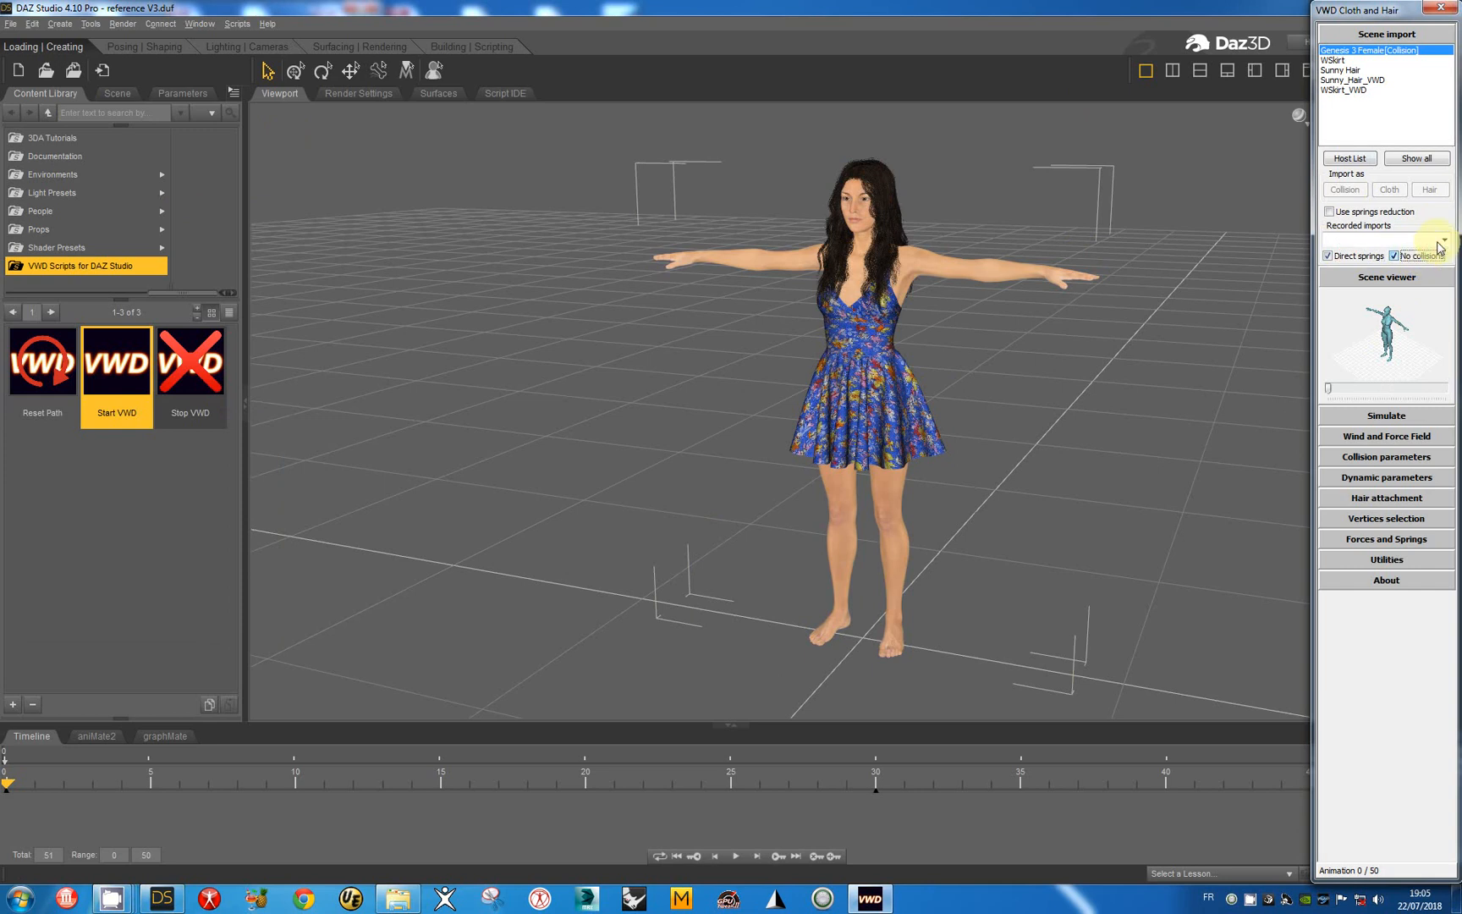
pyautogui.click(1444, 241)
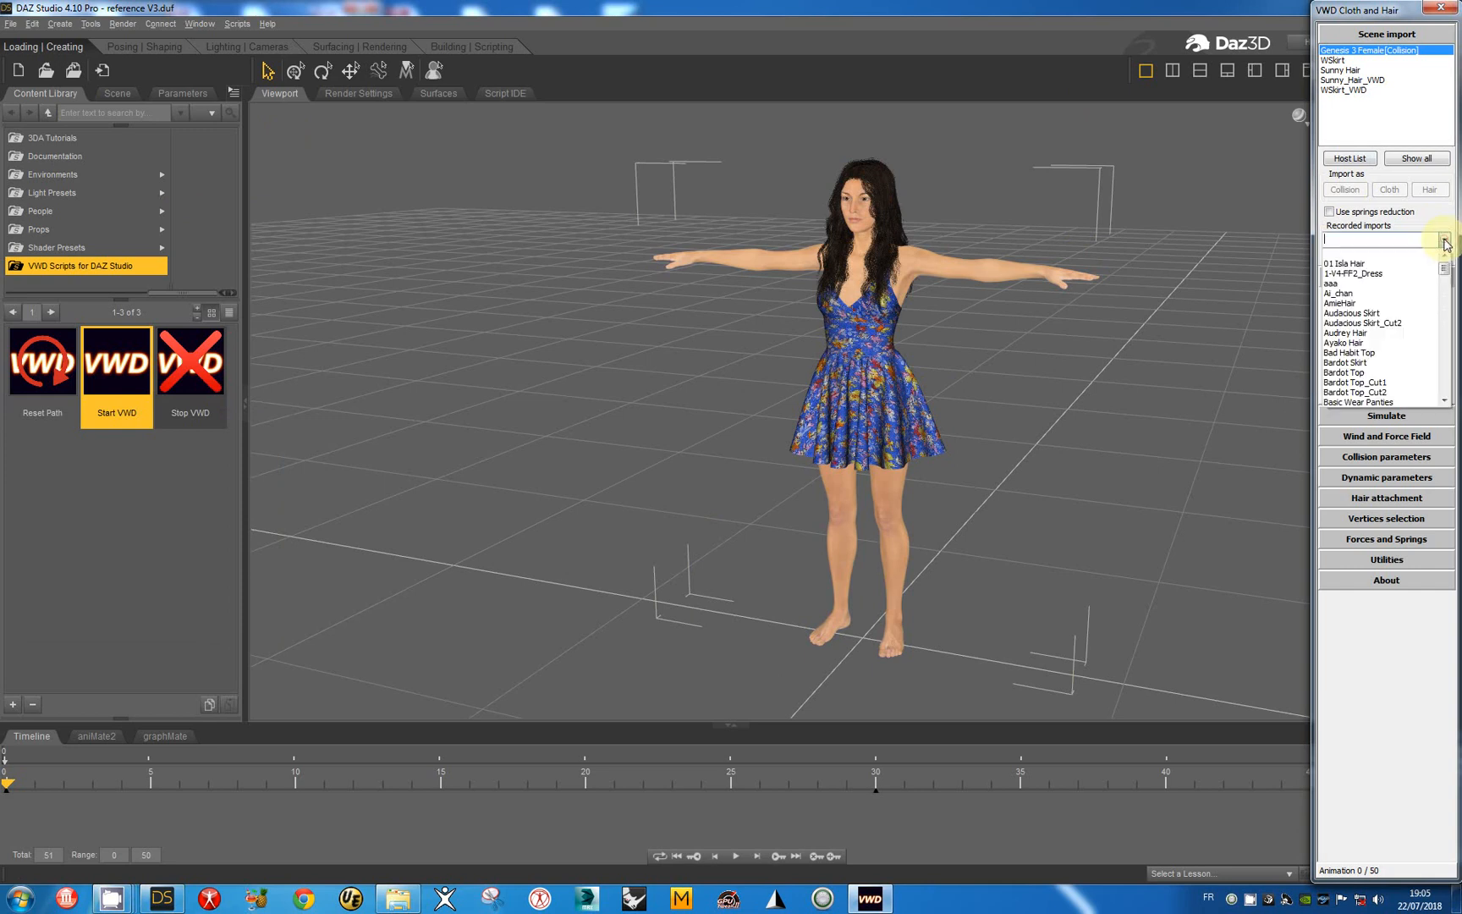
pyautogui.write('su')
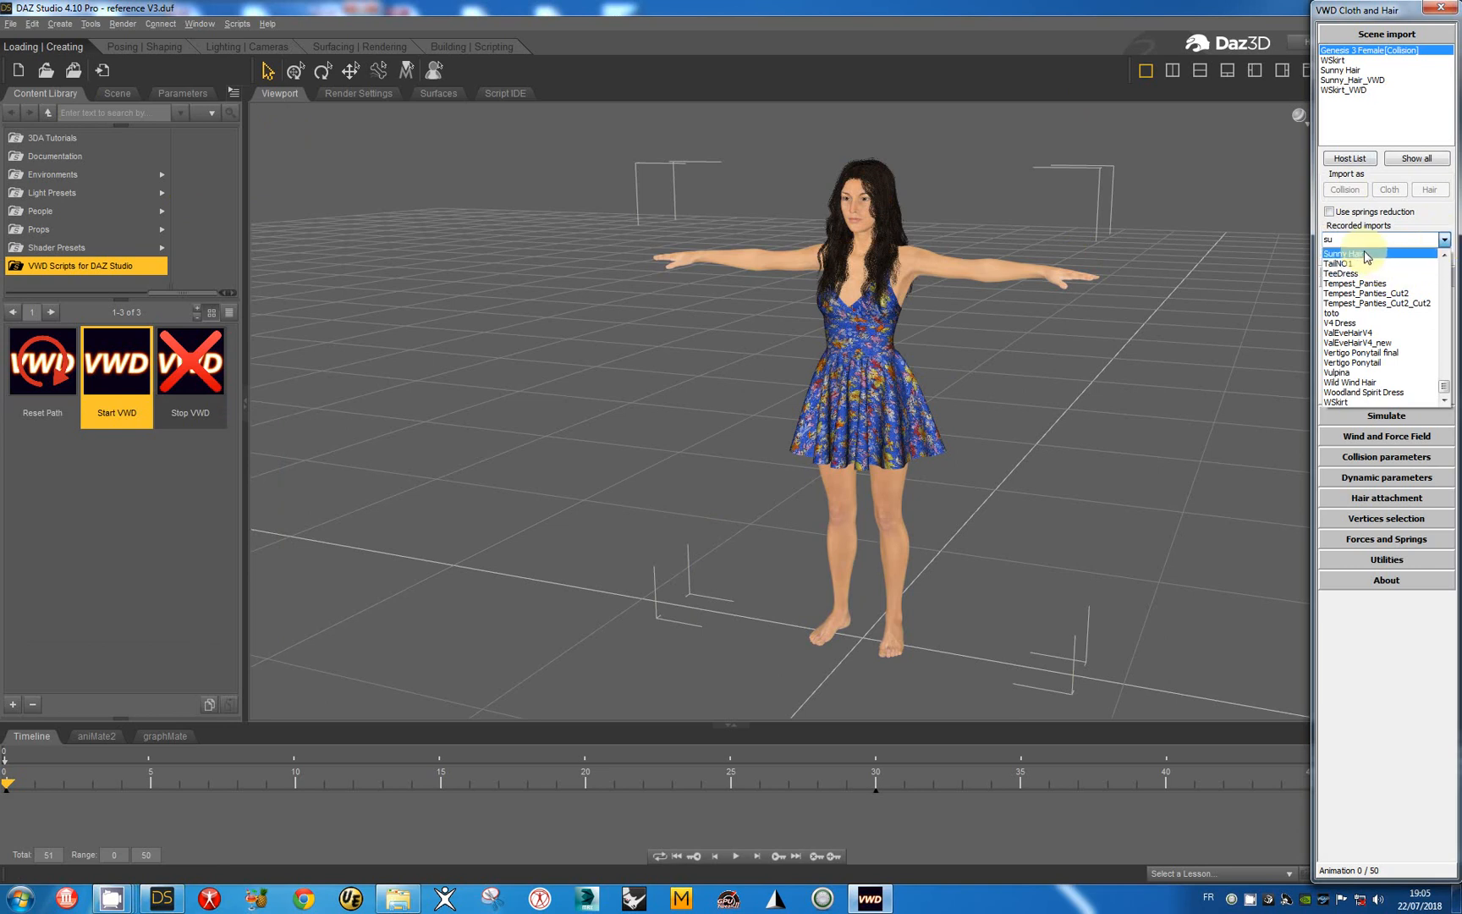
pyautogui.click(1364, 254)
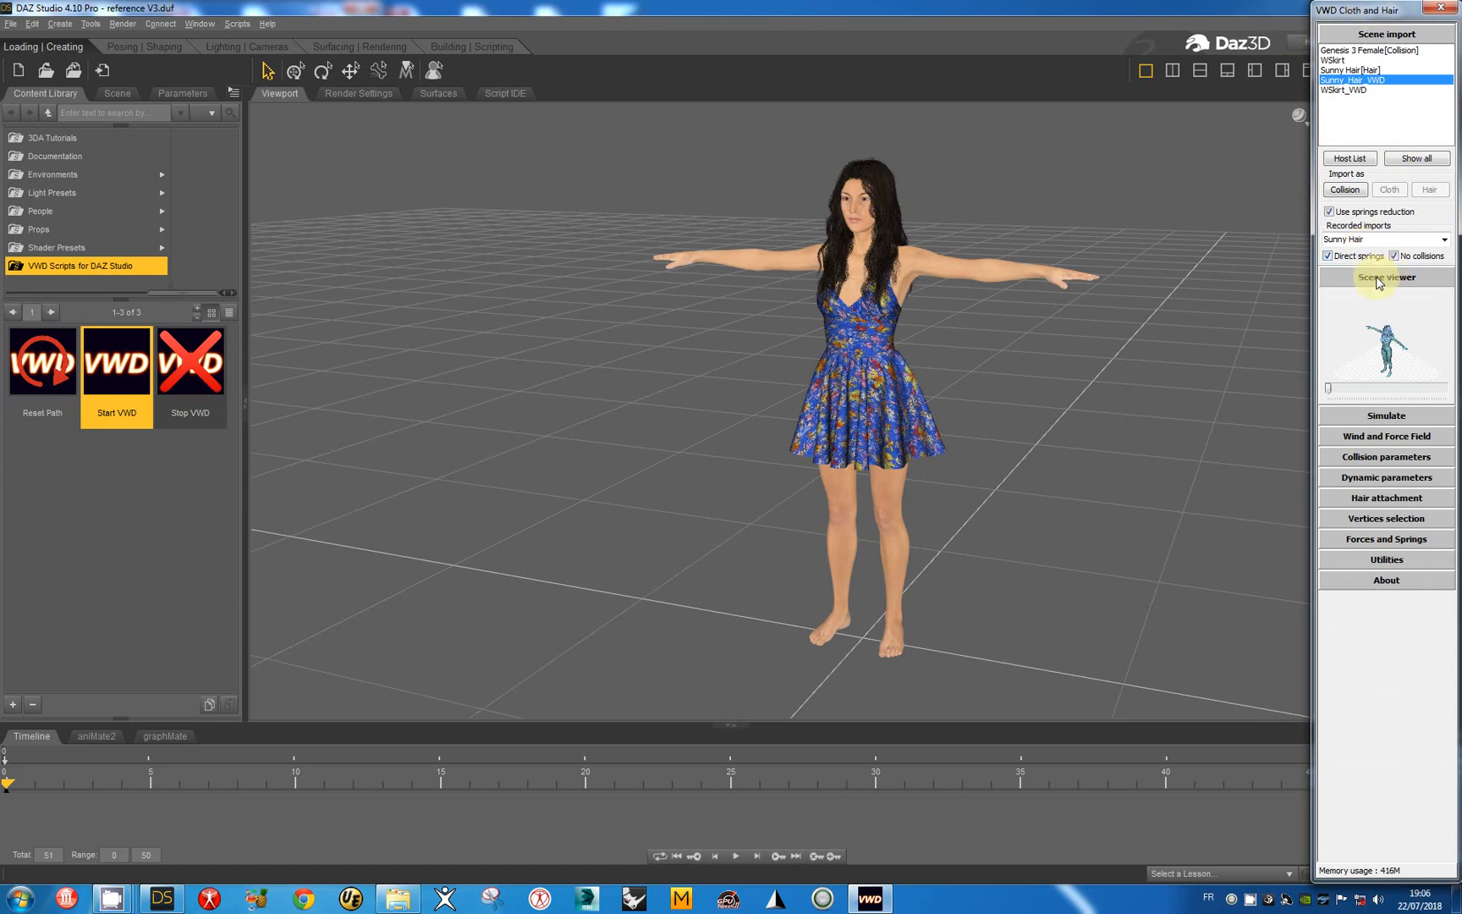
# Enlarge the scene viewer, disable Fast animation and run the dynamic simulation of the Sunny Hair
pyautogui.click(1378, 279)
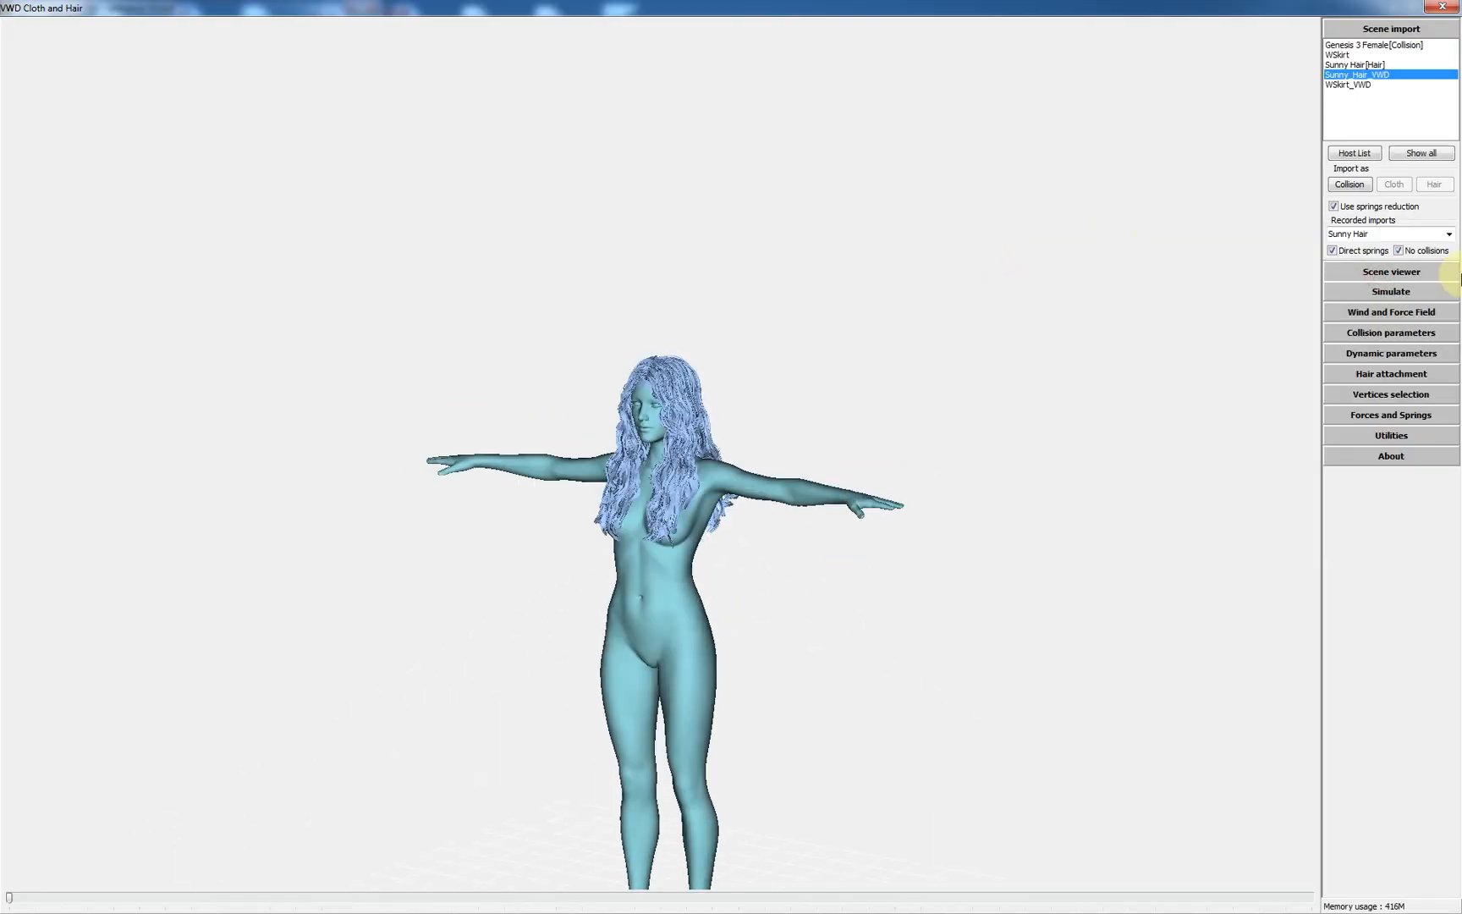
pyautogui.click(1388, 289)
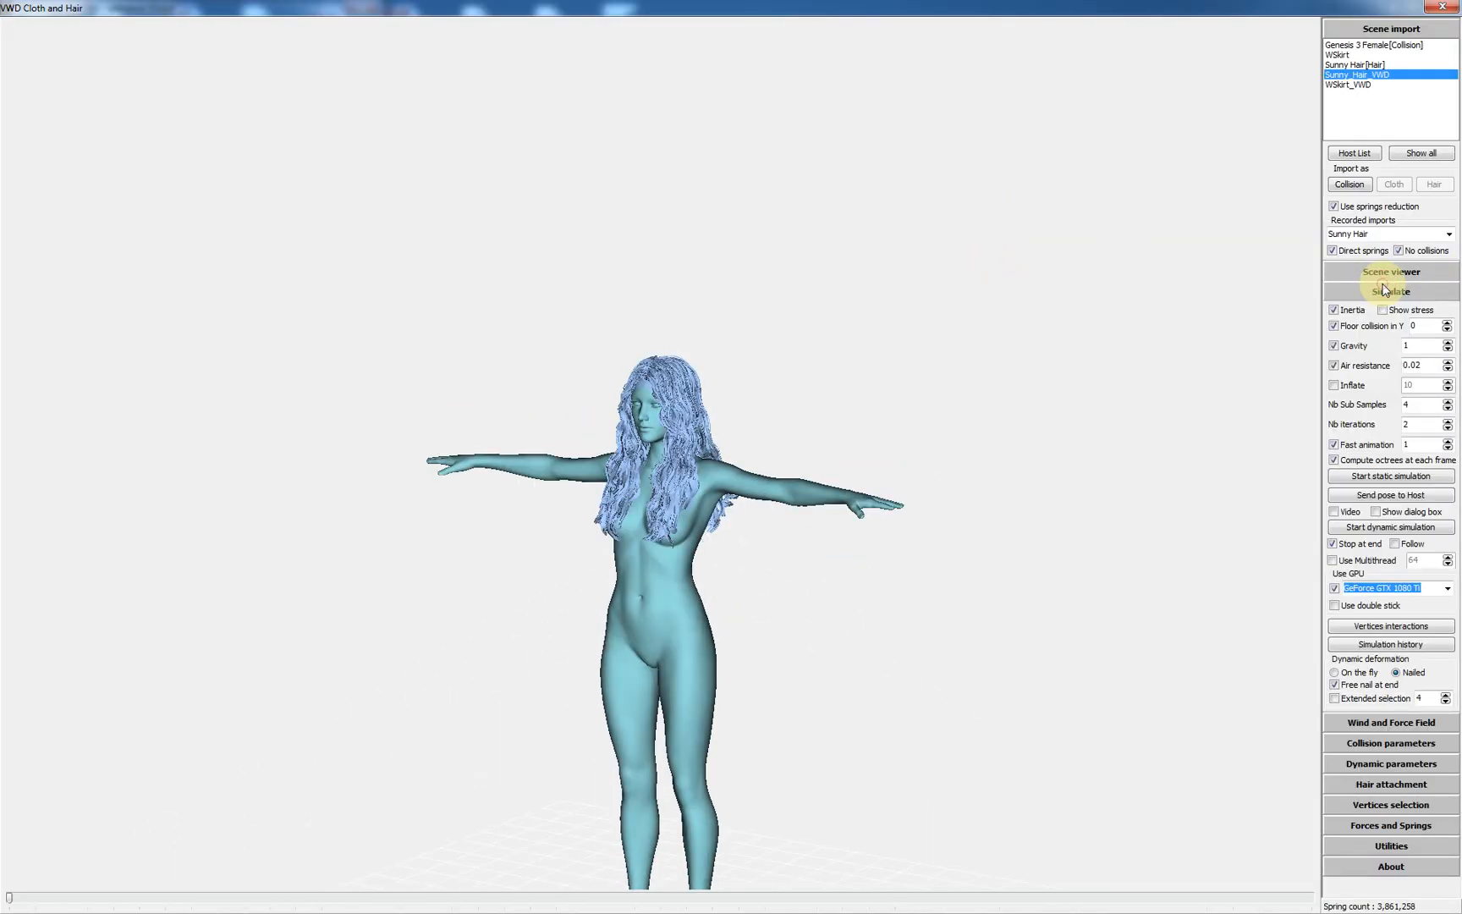
pyautogui.click(1362, 448)
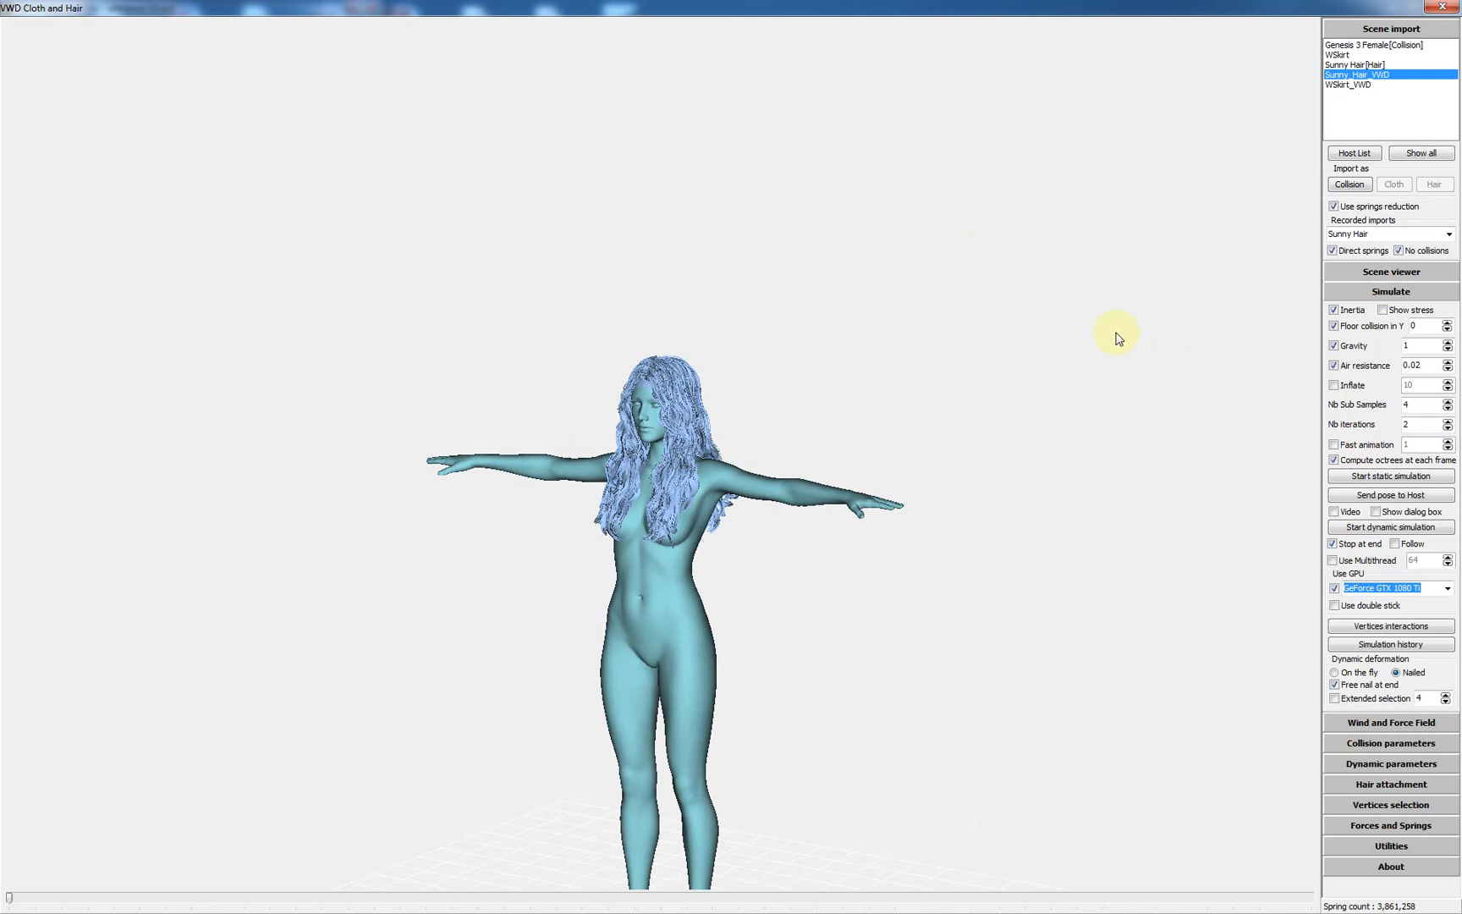
pyautogui.click(1386, 531)
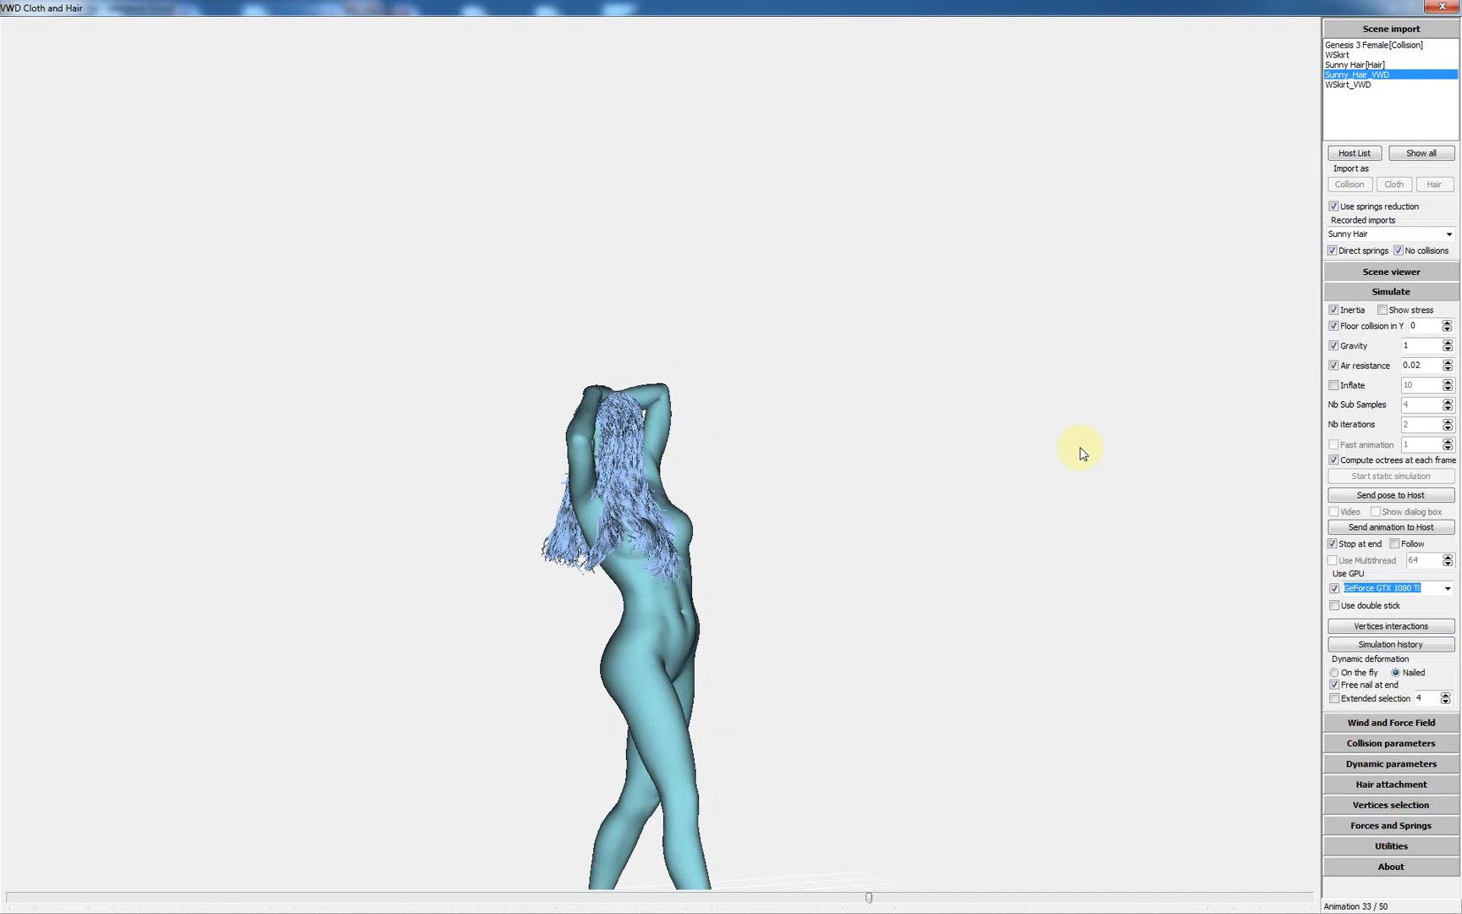
# Send the simulated Sunny Hair animation to the host and exit VWD Cloth and Hair
pyautogui.click(1381, 528)
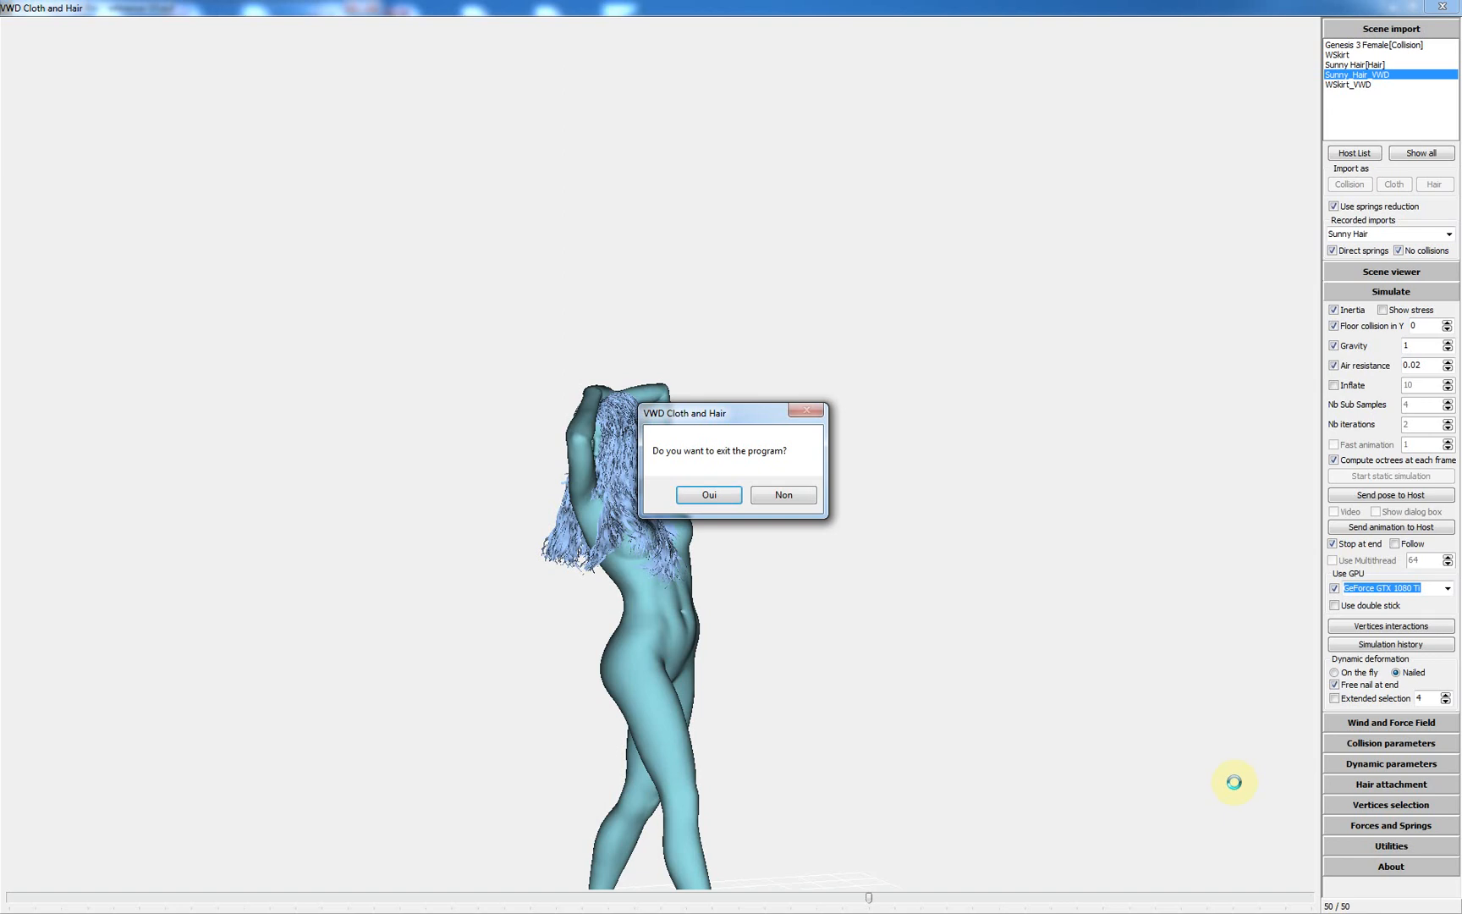
pyautogui.click(711, 495)
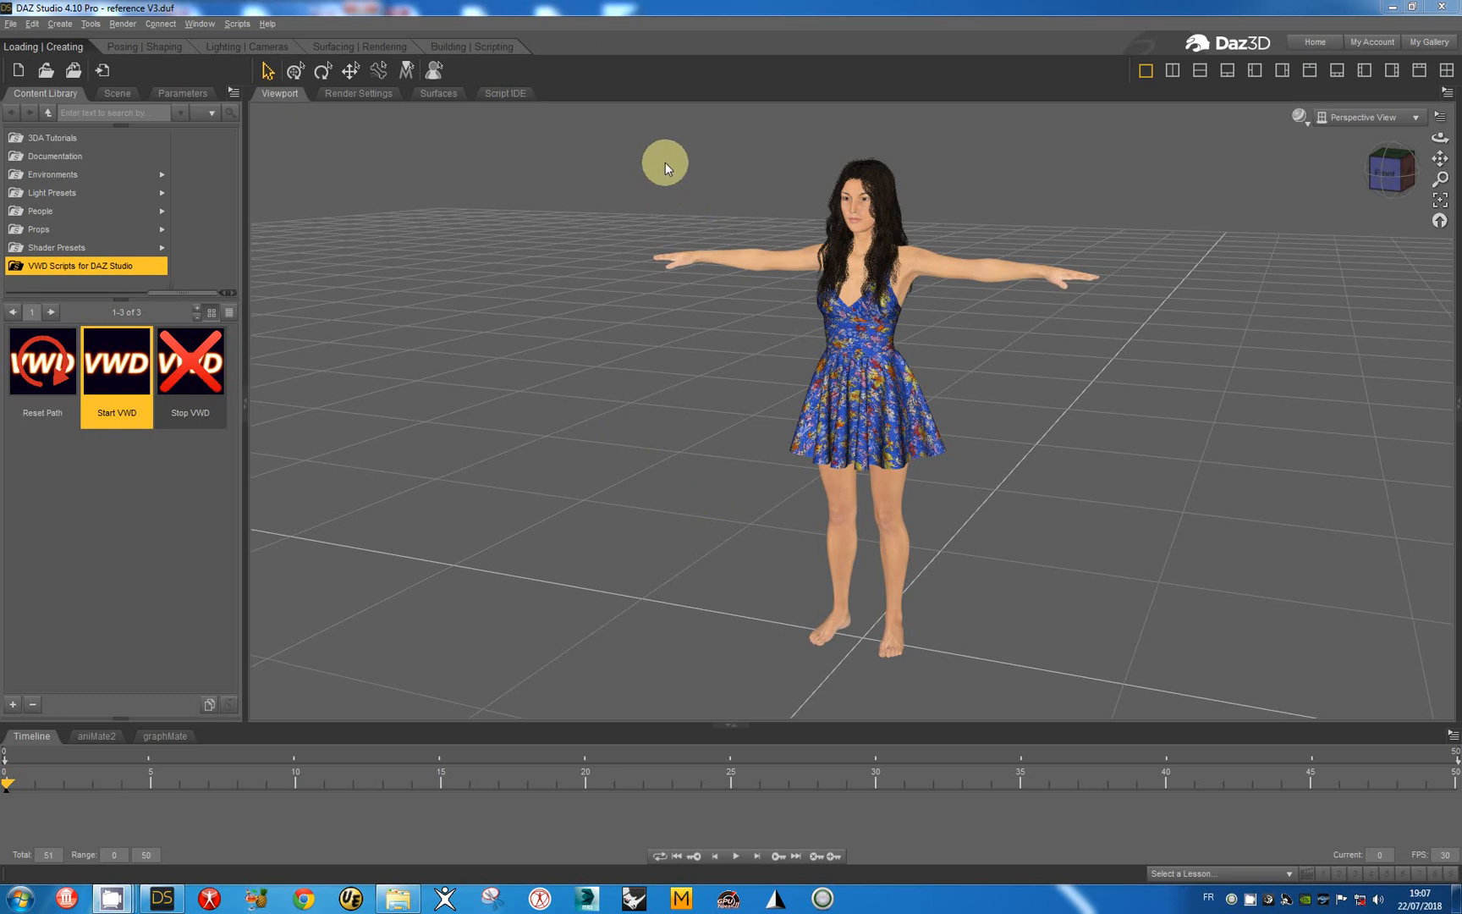
# Close all scripts open in the Script IDE
pyautogui.click(504, 94)
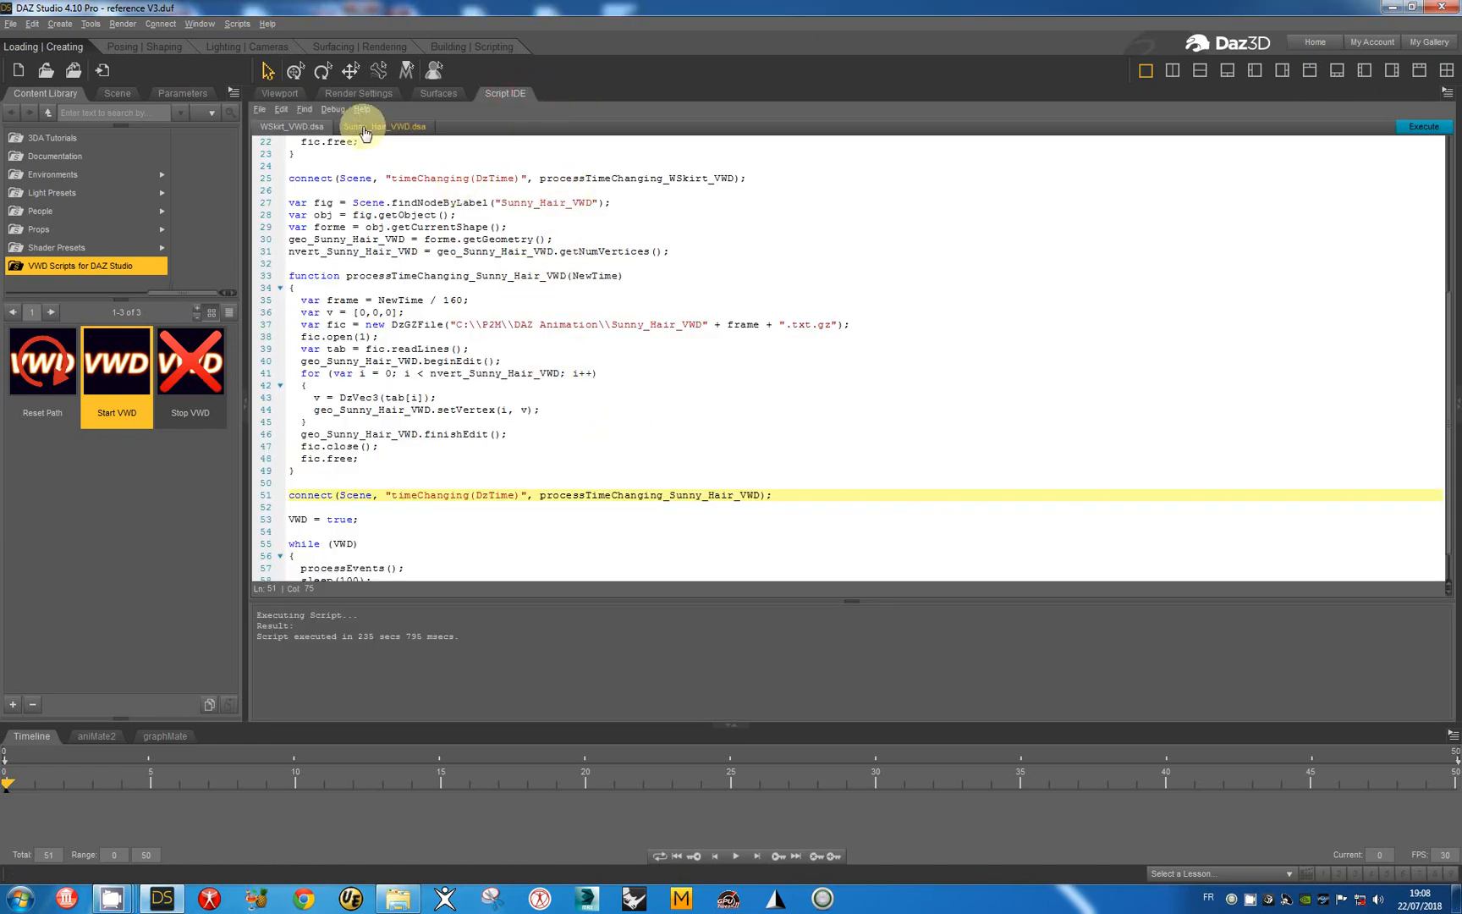
pyautogui.click(259, 110)
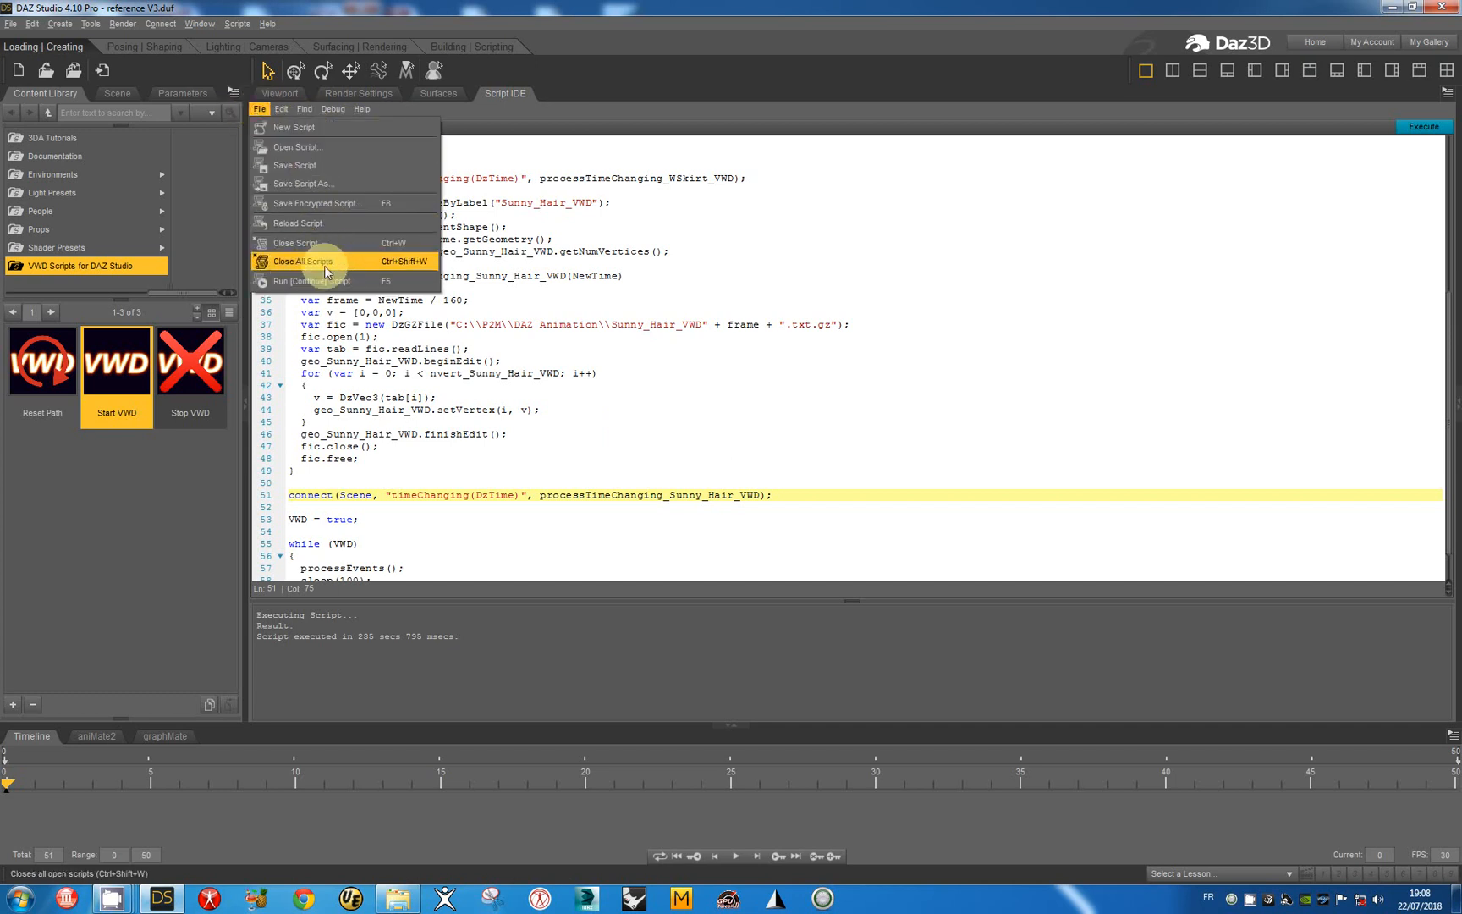
pyautogui.click(303, 260)
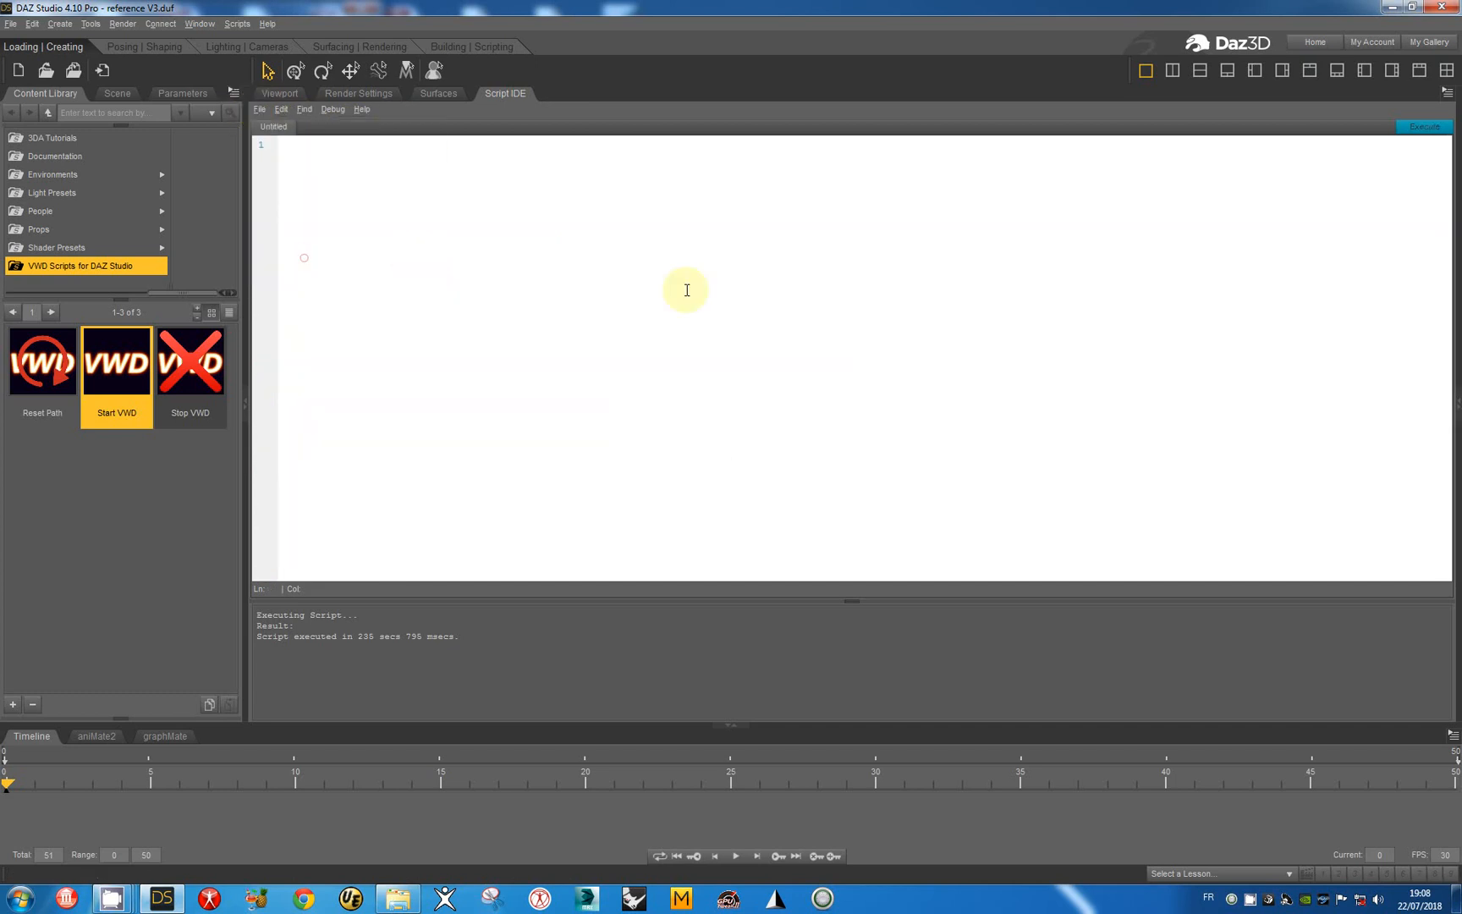
pyautogui.click(281, 98)
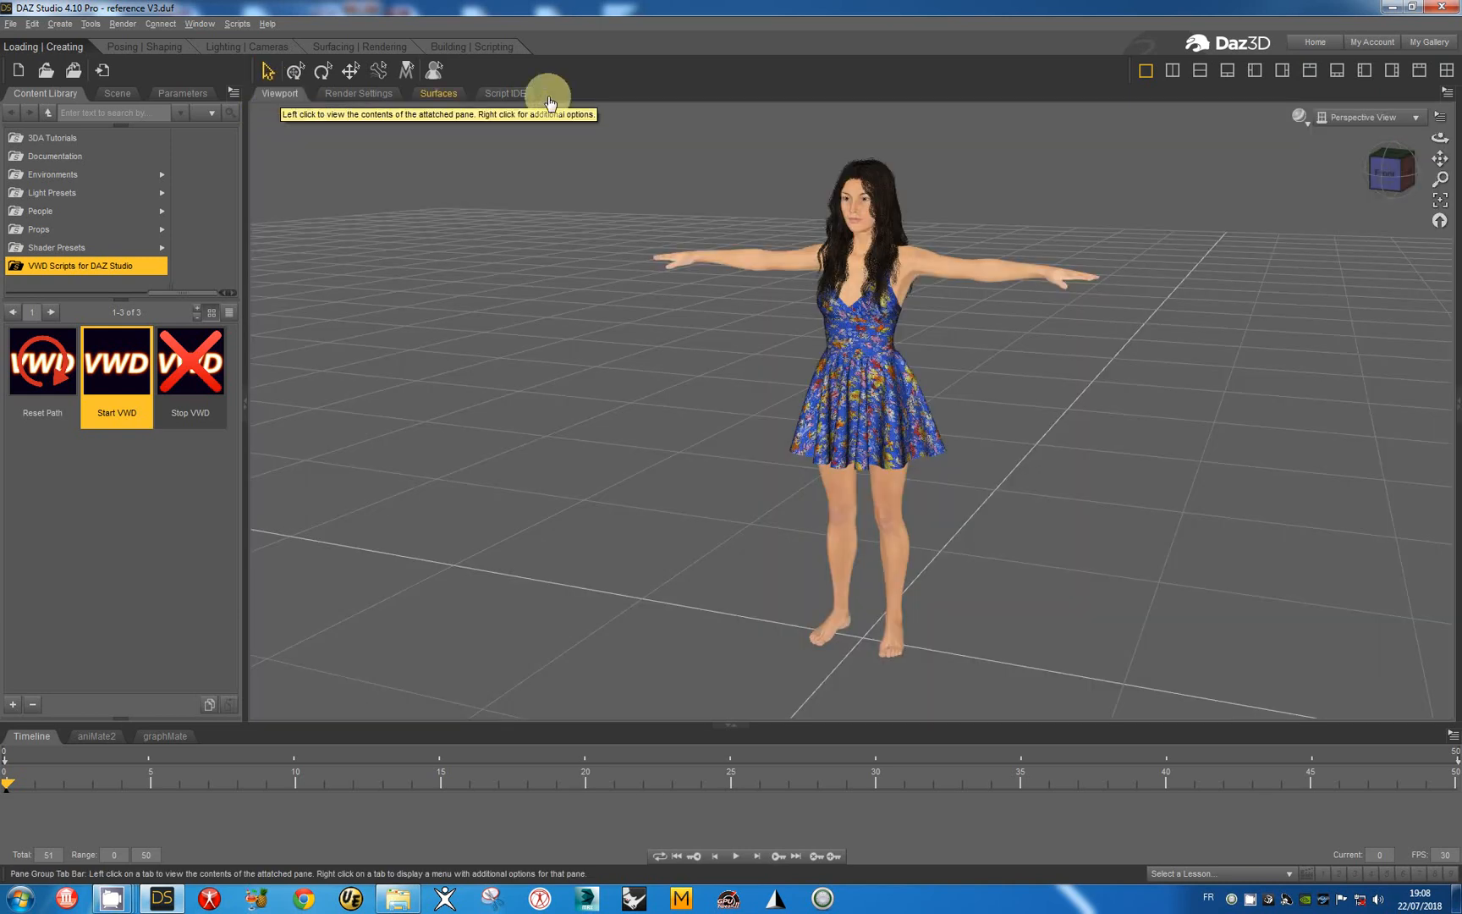
pyautogui.click(515, 95)
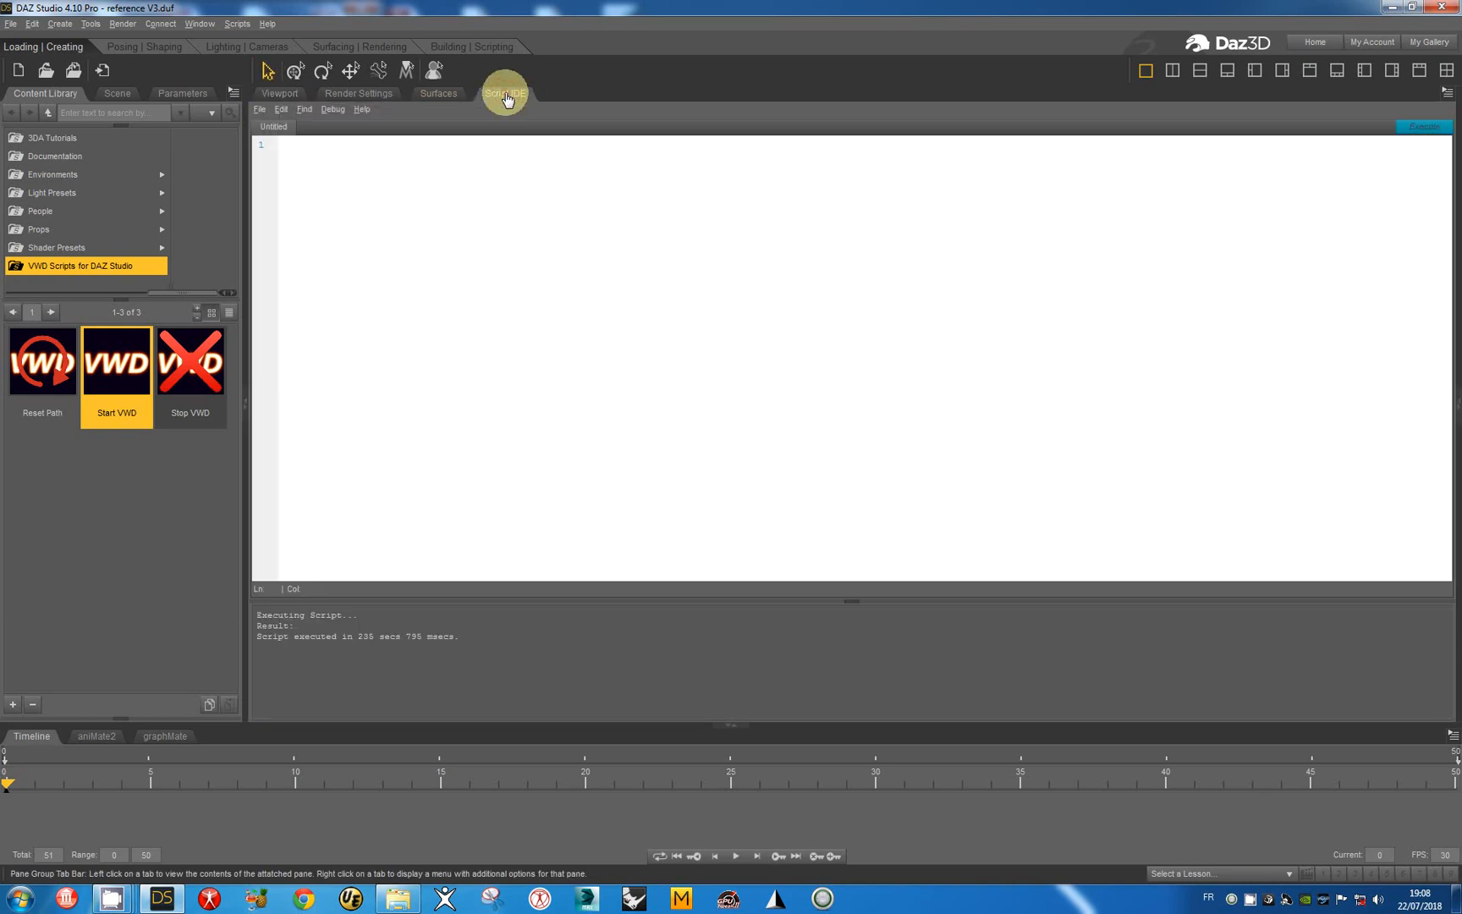
# Open the scripts Sunny_Hair_VWD.dsa and WSkirt_VWD.dsa from the DAZ Animation folder in the Script IDE
pyautogui.click(260, 111)
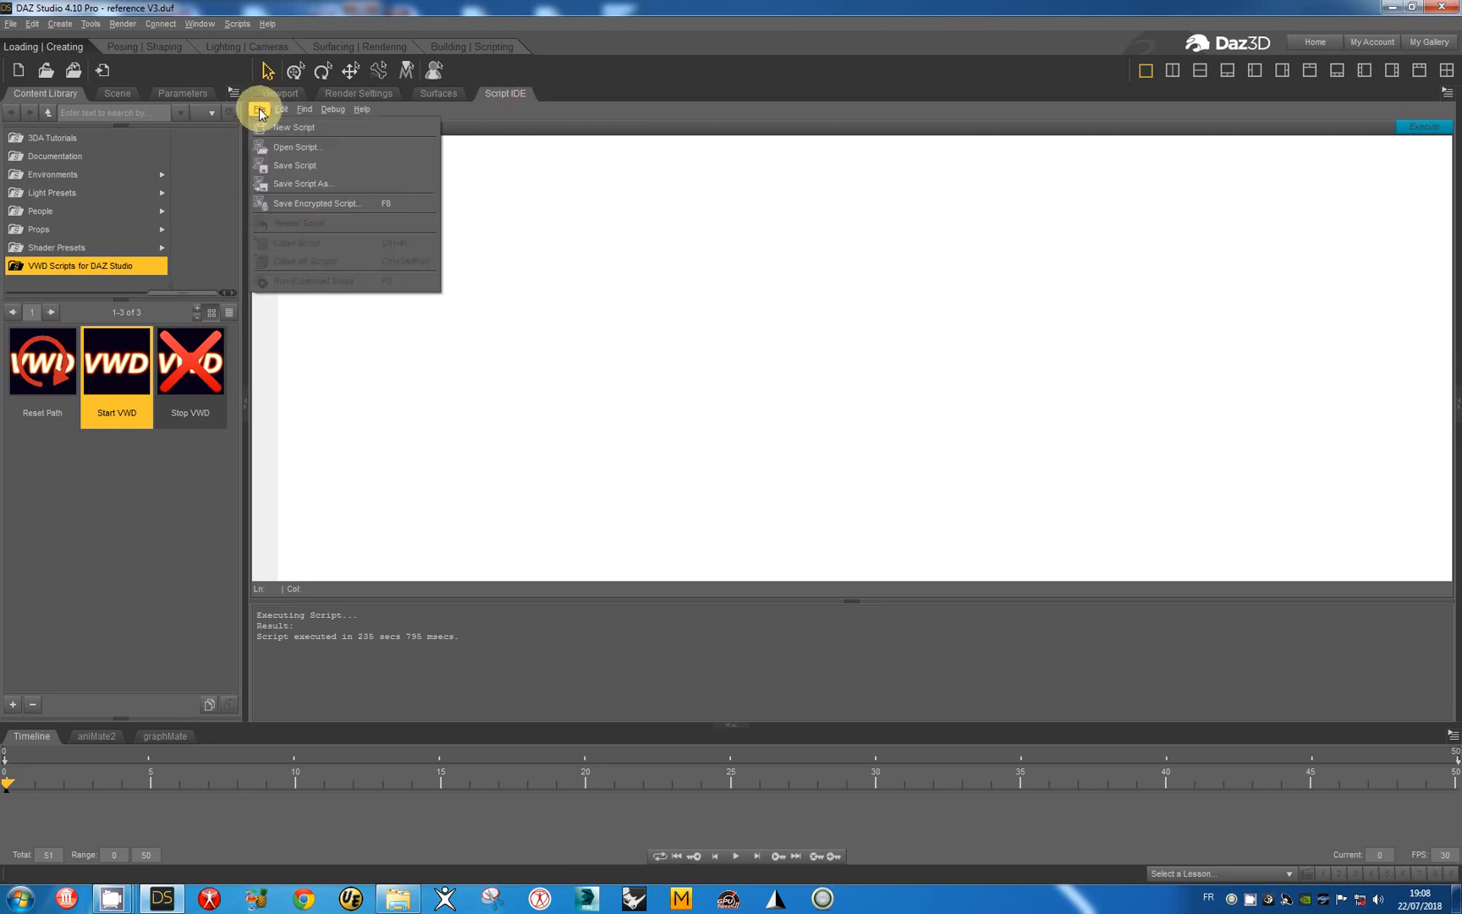
pyautogui.click(298, 149)
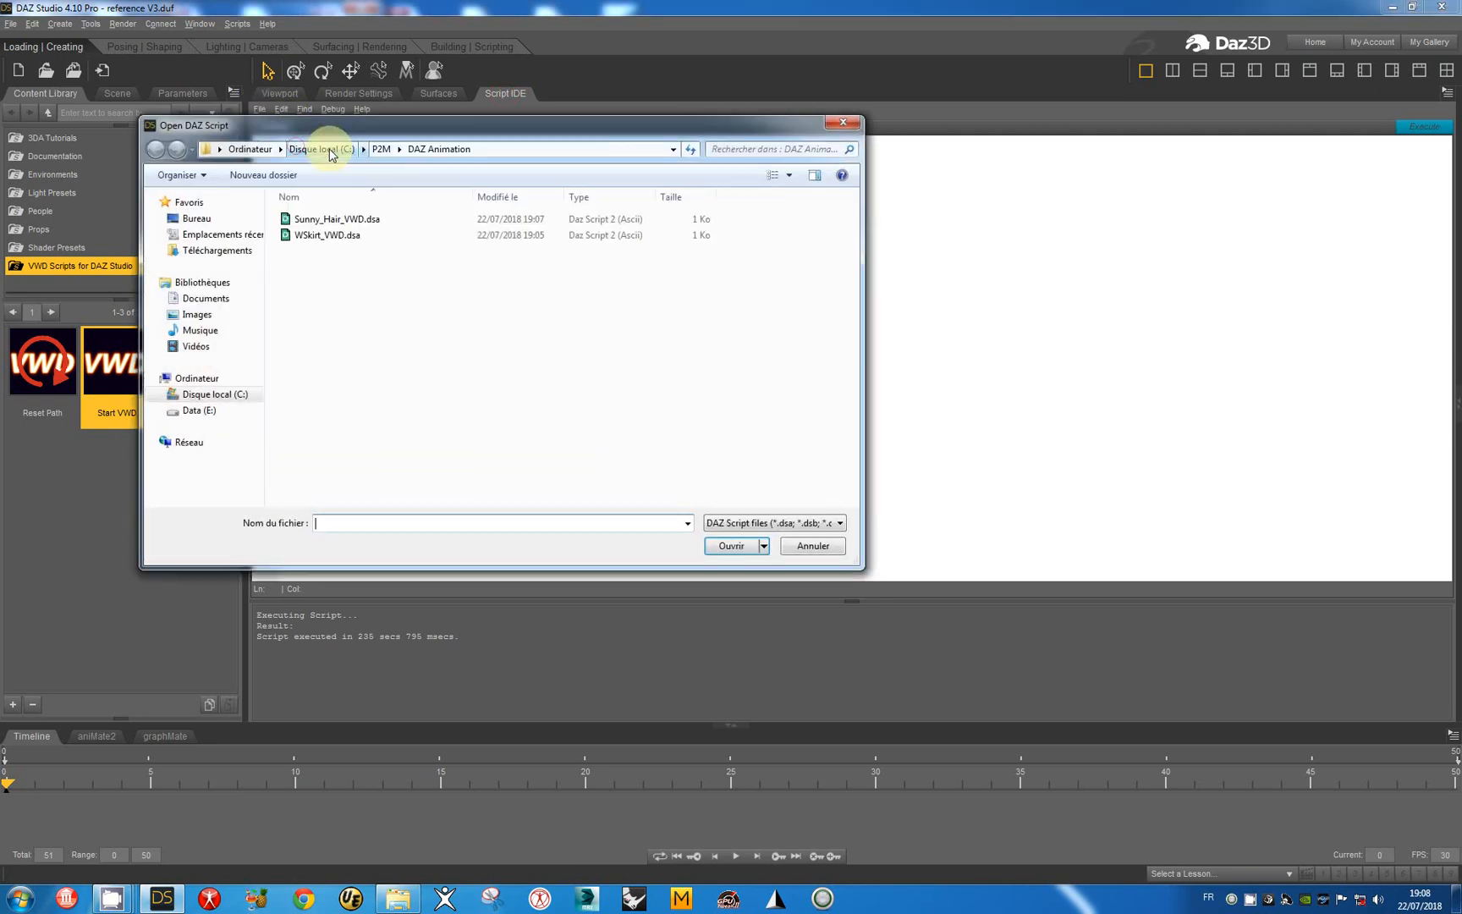
pyautogui.click(320, 219)
pyautogui.doubleClick(320, 219)
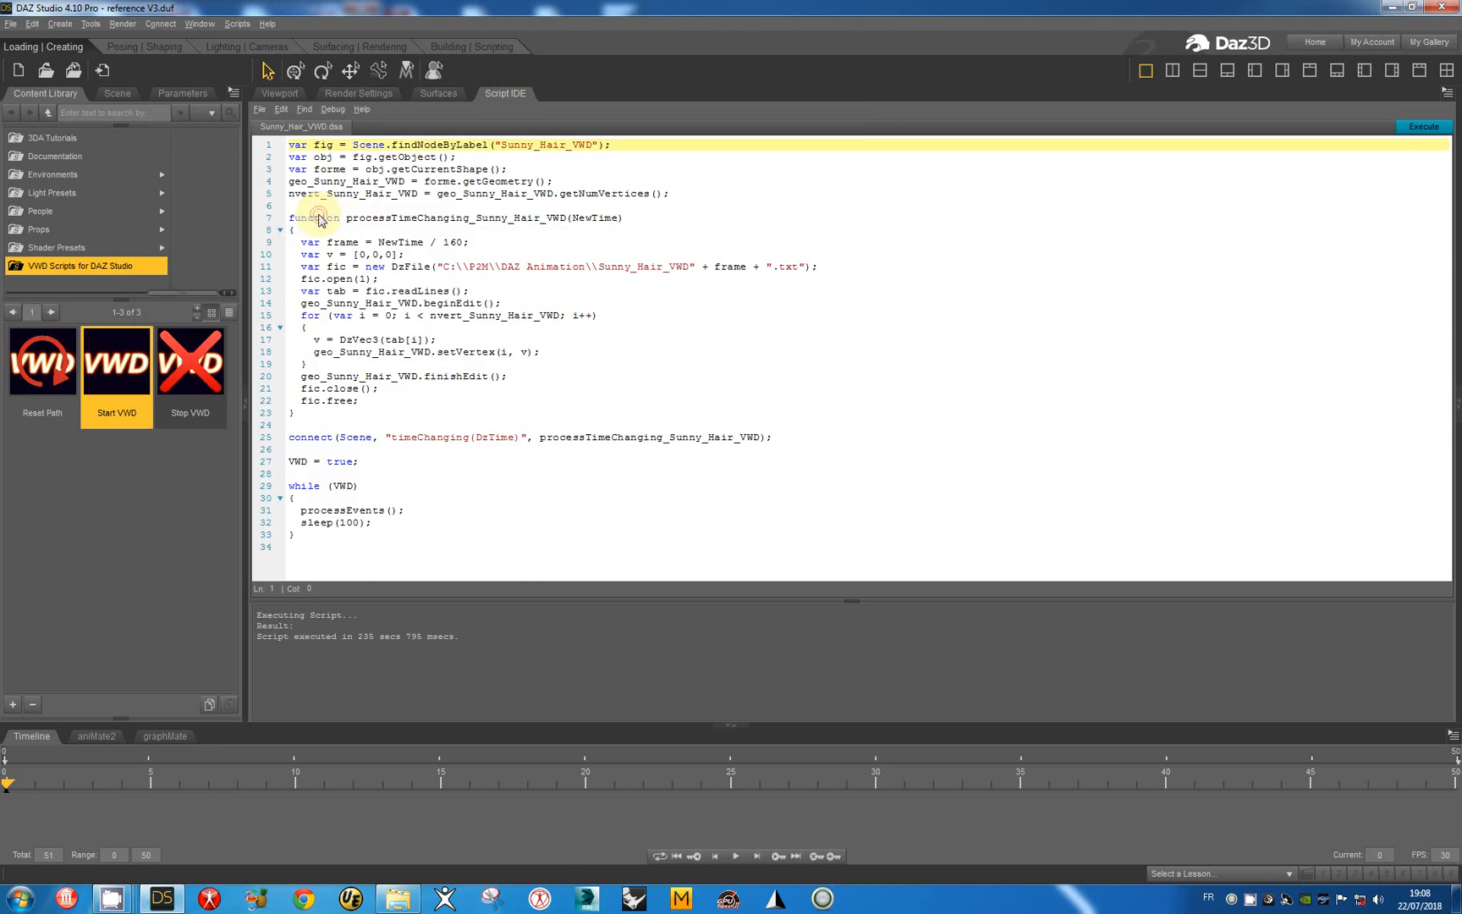
pyautogui.click(259, 109)
pyautogui.moveTo(281, 109)
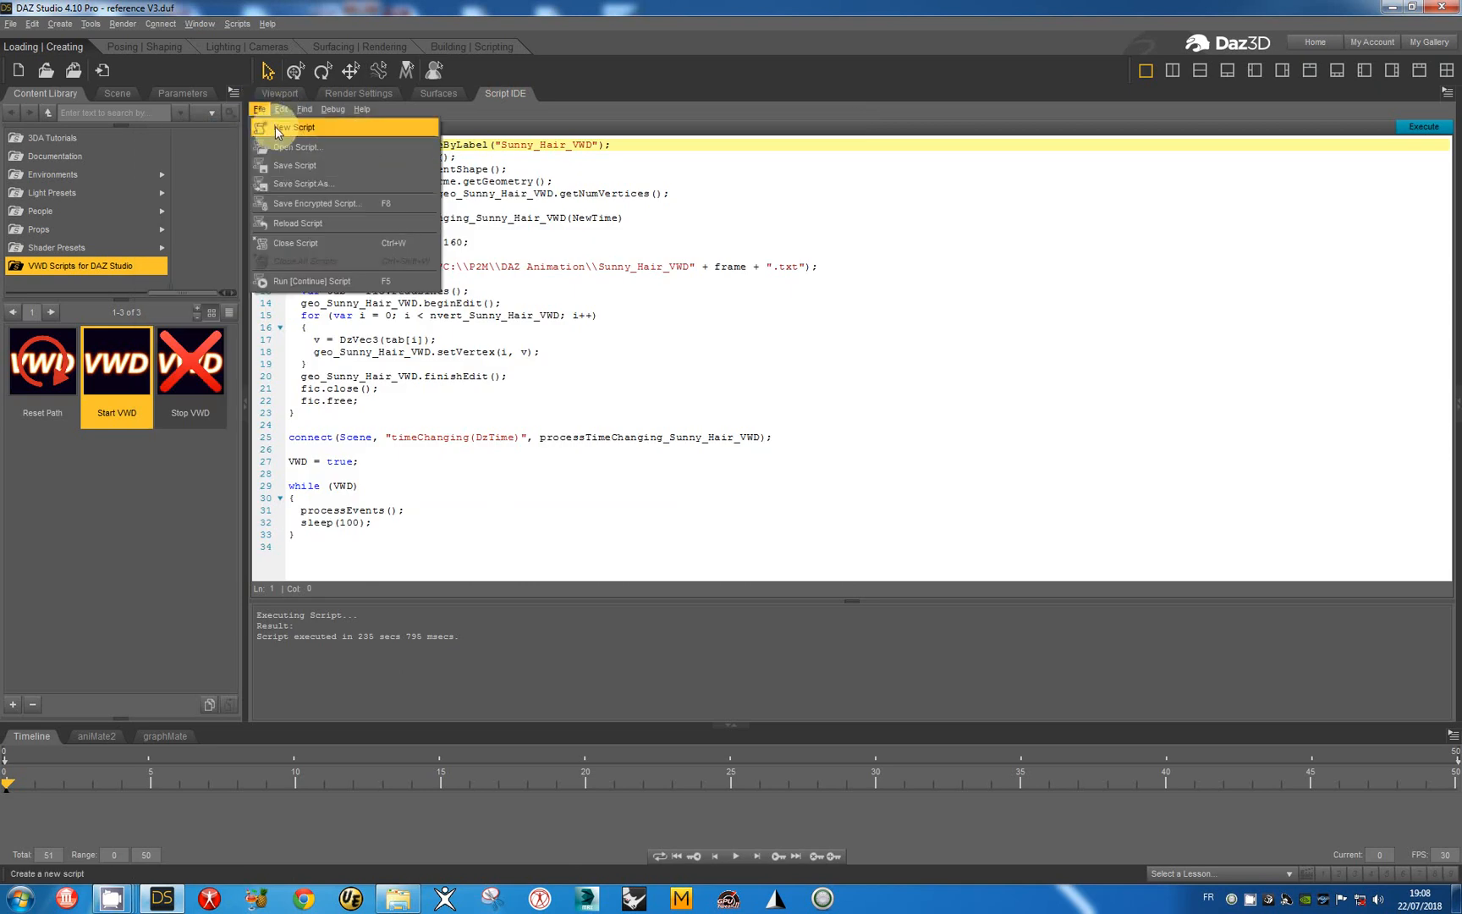
pyautogui.click(292, 148)
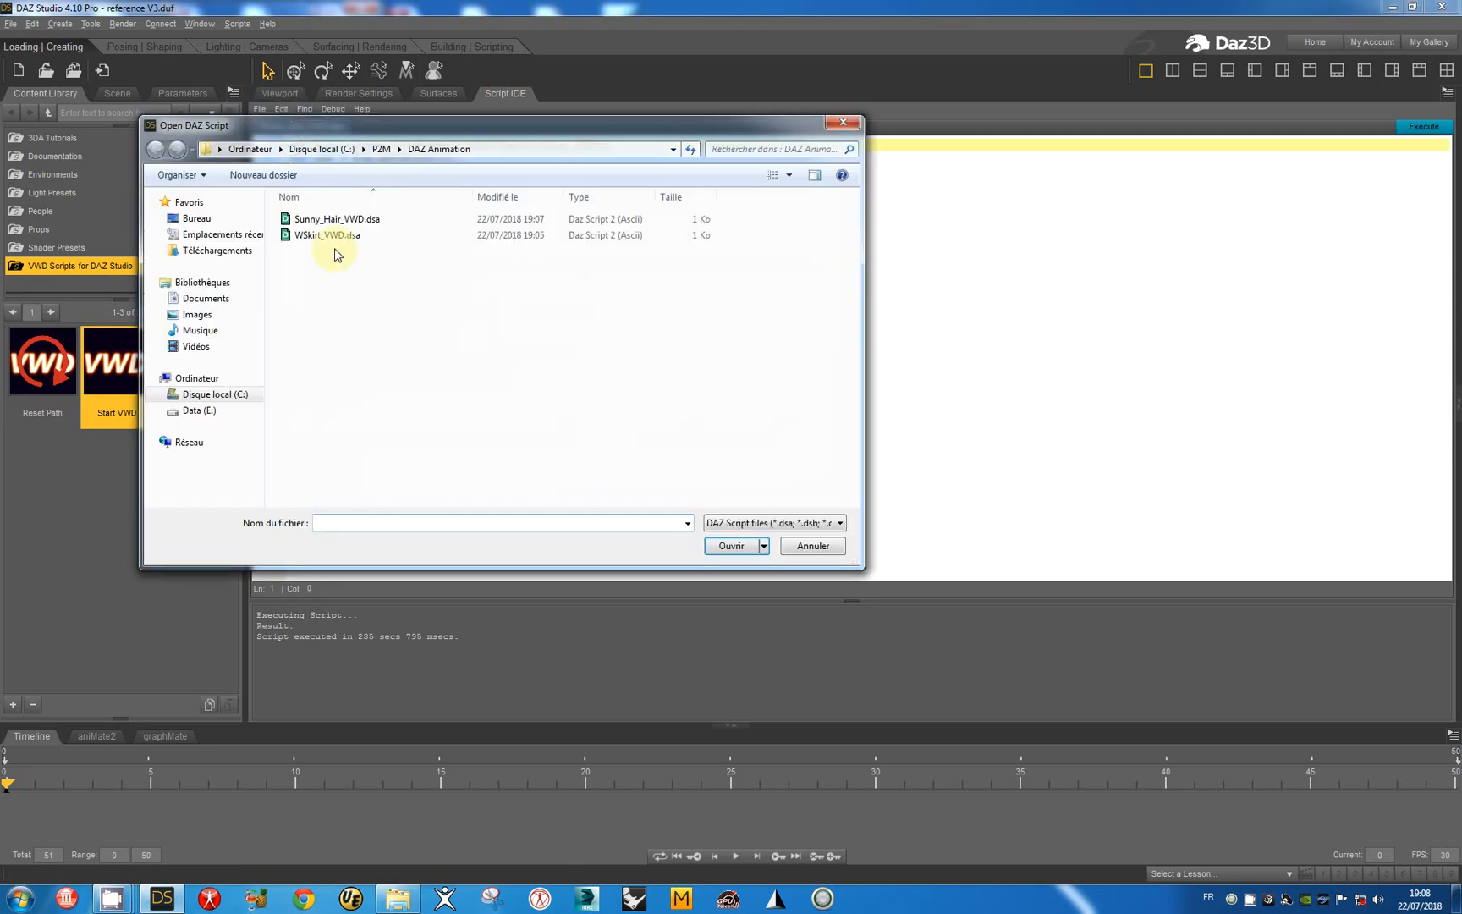
pyautogui.click(322, 239)
pyautogui.doubleClick(322, 239)
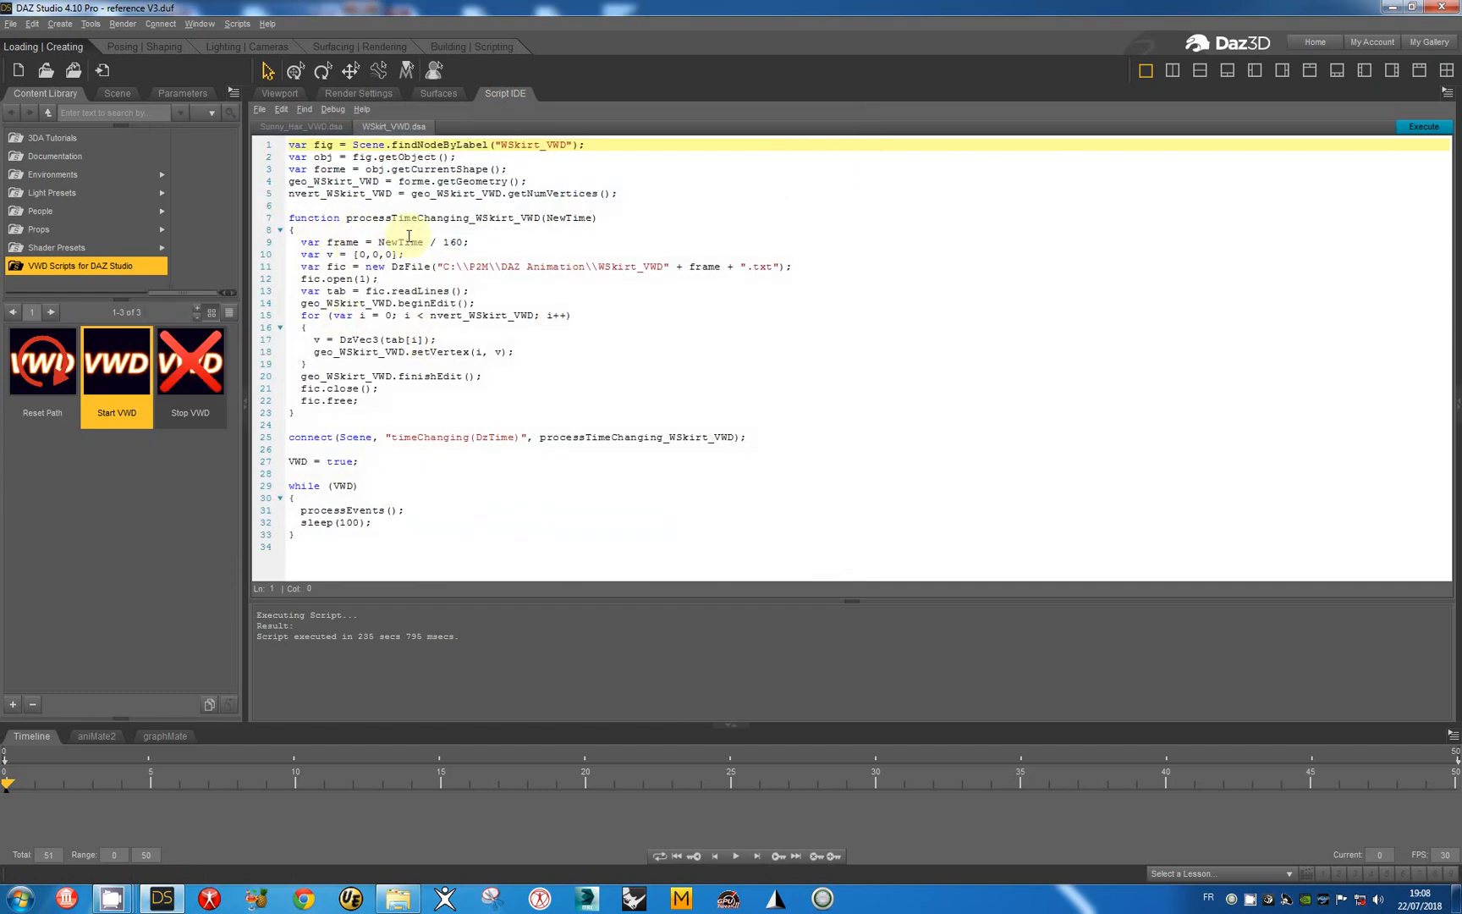
# Copy the WSkirt_VWD.dsa code through its connect line and paste it below the connect line in Sunny_Hair_VWD.dsa, after a blank line
pyautogui.moveTo(289, 145); pyautogui.dragTo(843, 434)
pyautogui.hotkey('ctrl', 'c')
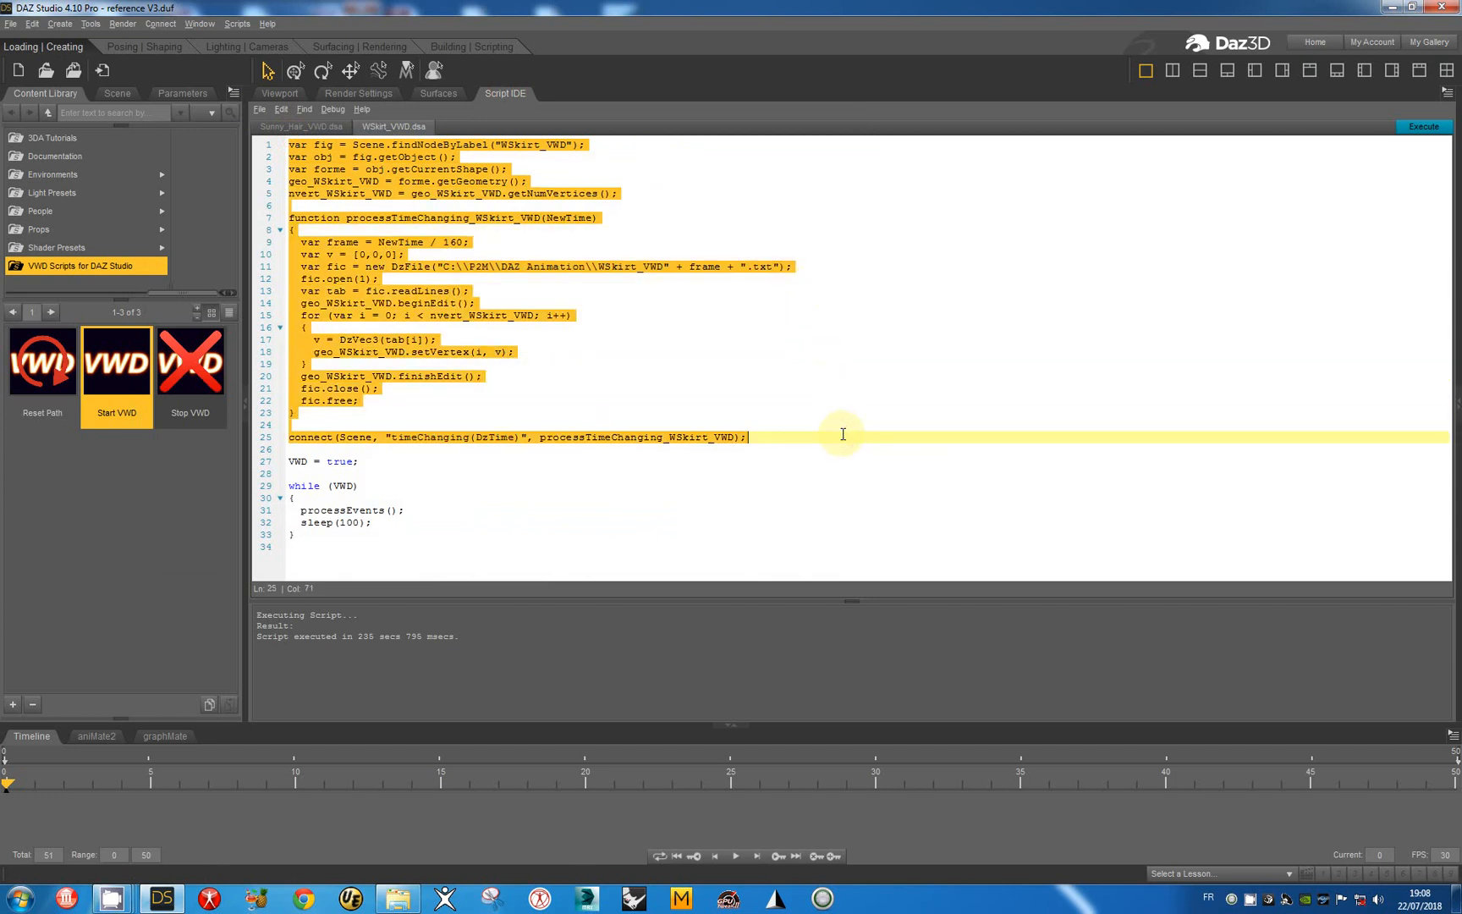
pyautogui.click(302, 127)
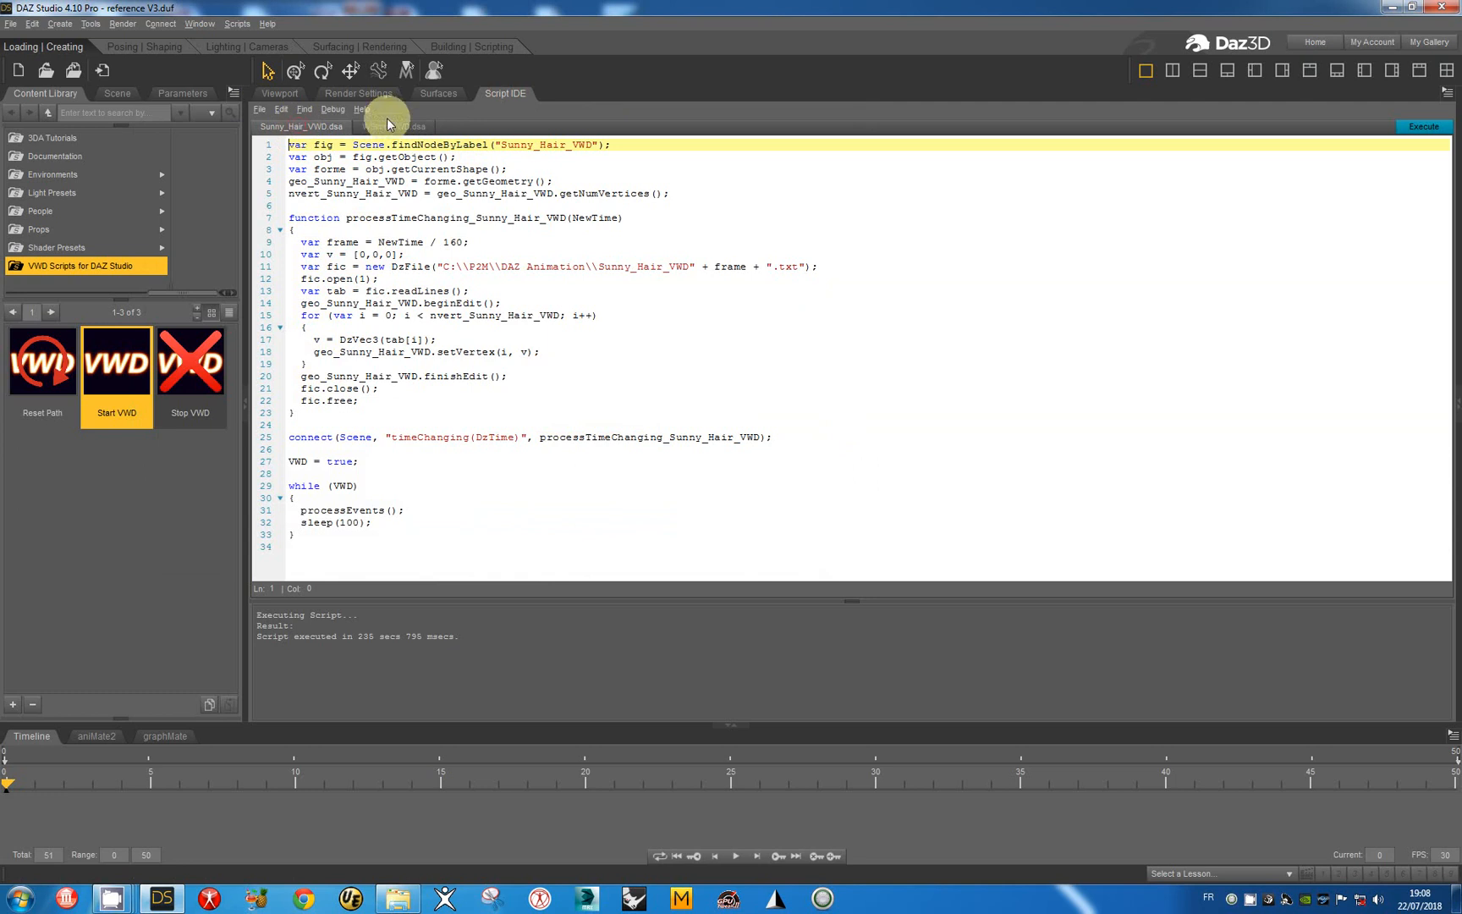
pyautogui.click(312, 412)
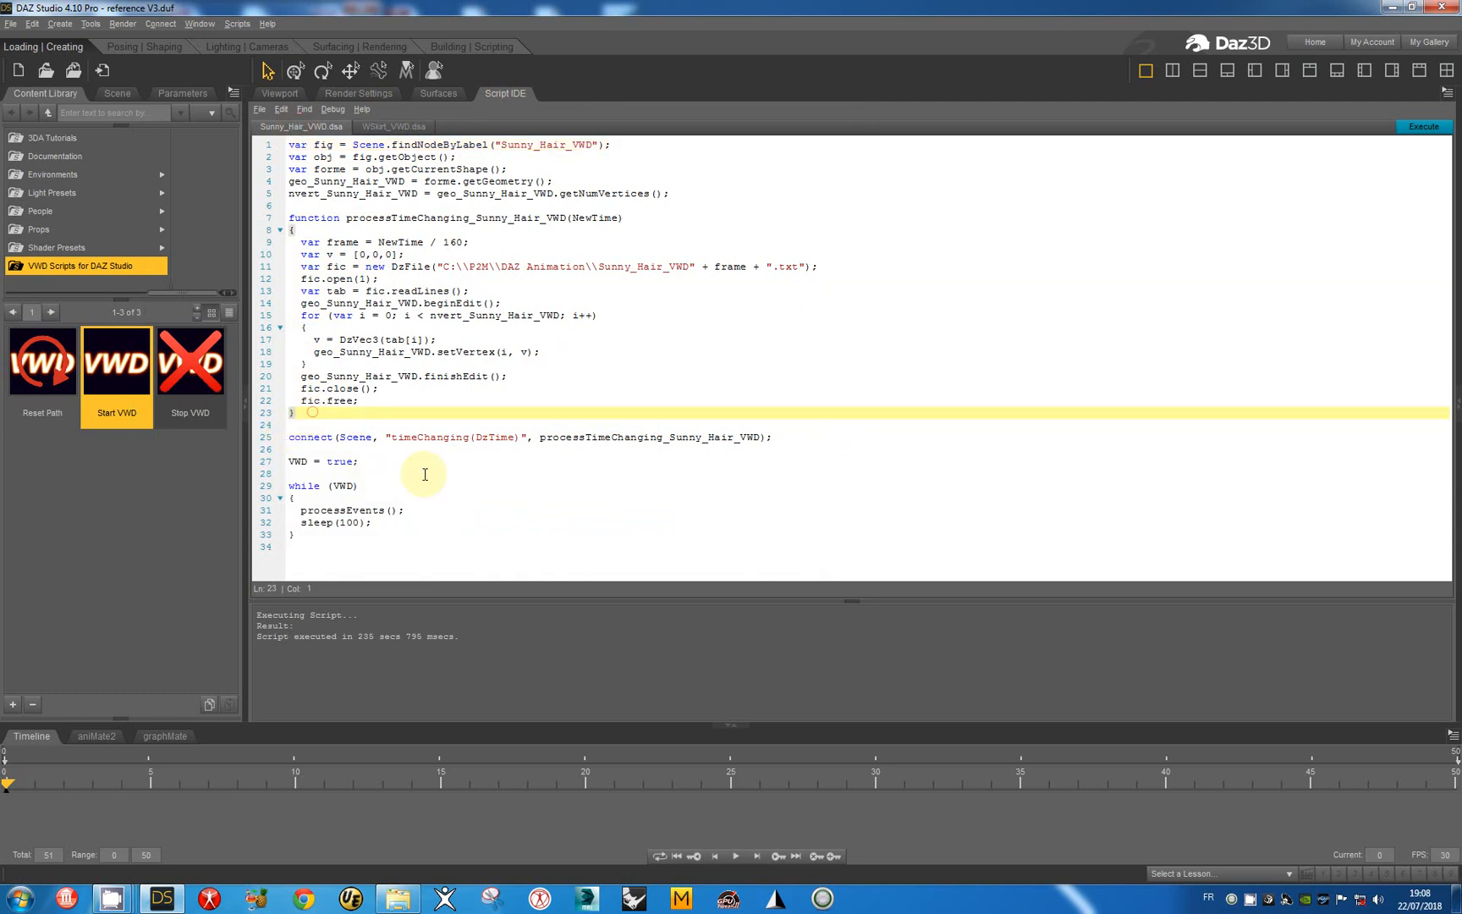
pyautogui.click(812, 437)
pyautogui.press('Return')
pyautogui.press('Return')
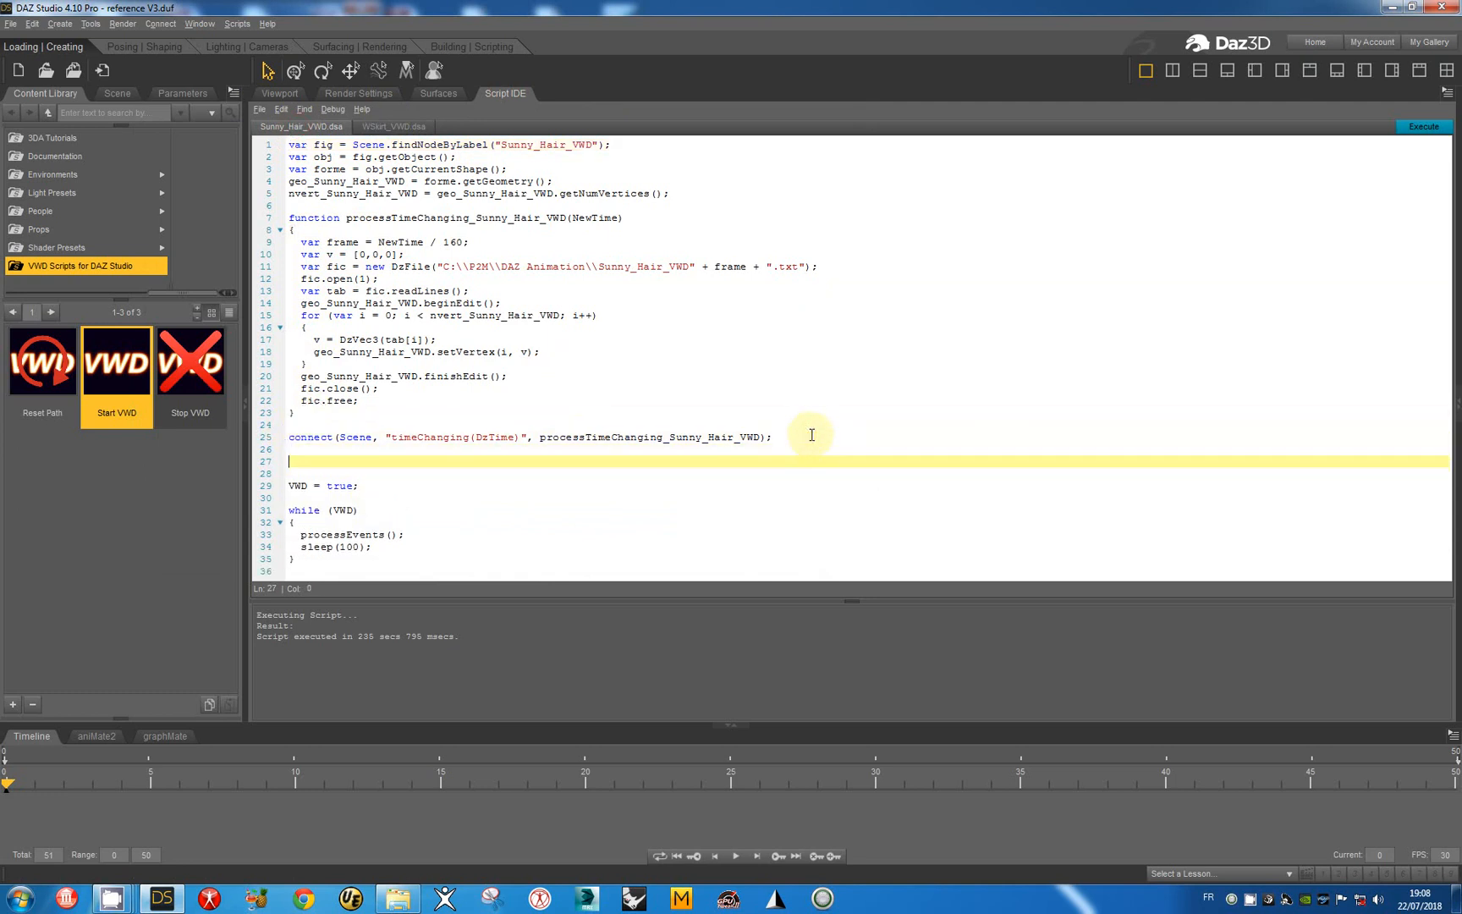
pyautogui.hotkey('ctrl', 'v')
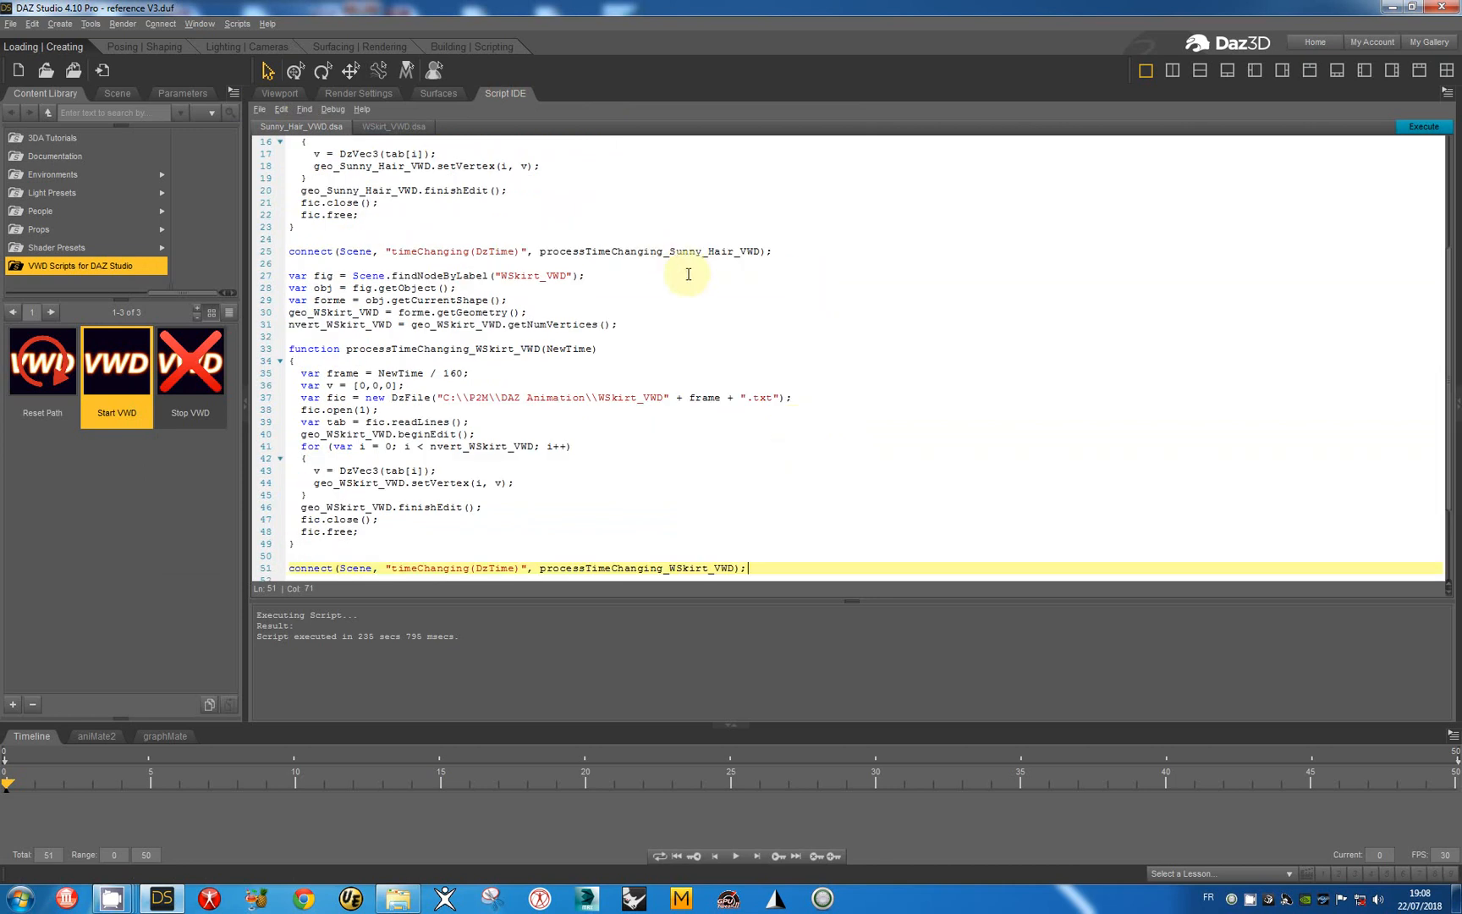
# Review and execute the combined Sunny_Hair_VWD.dsa script, and play the timeline animation in the viewport
pyautogui.scroll(-3, 688, 273)
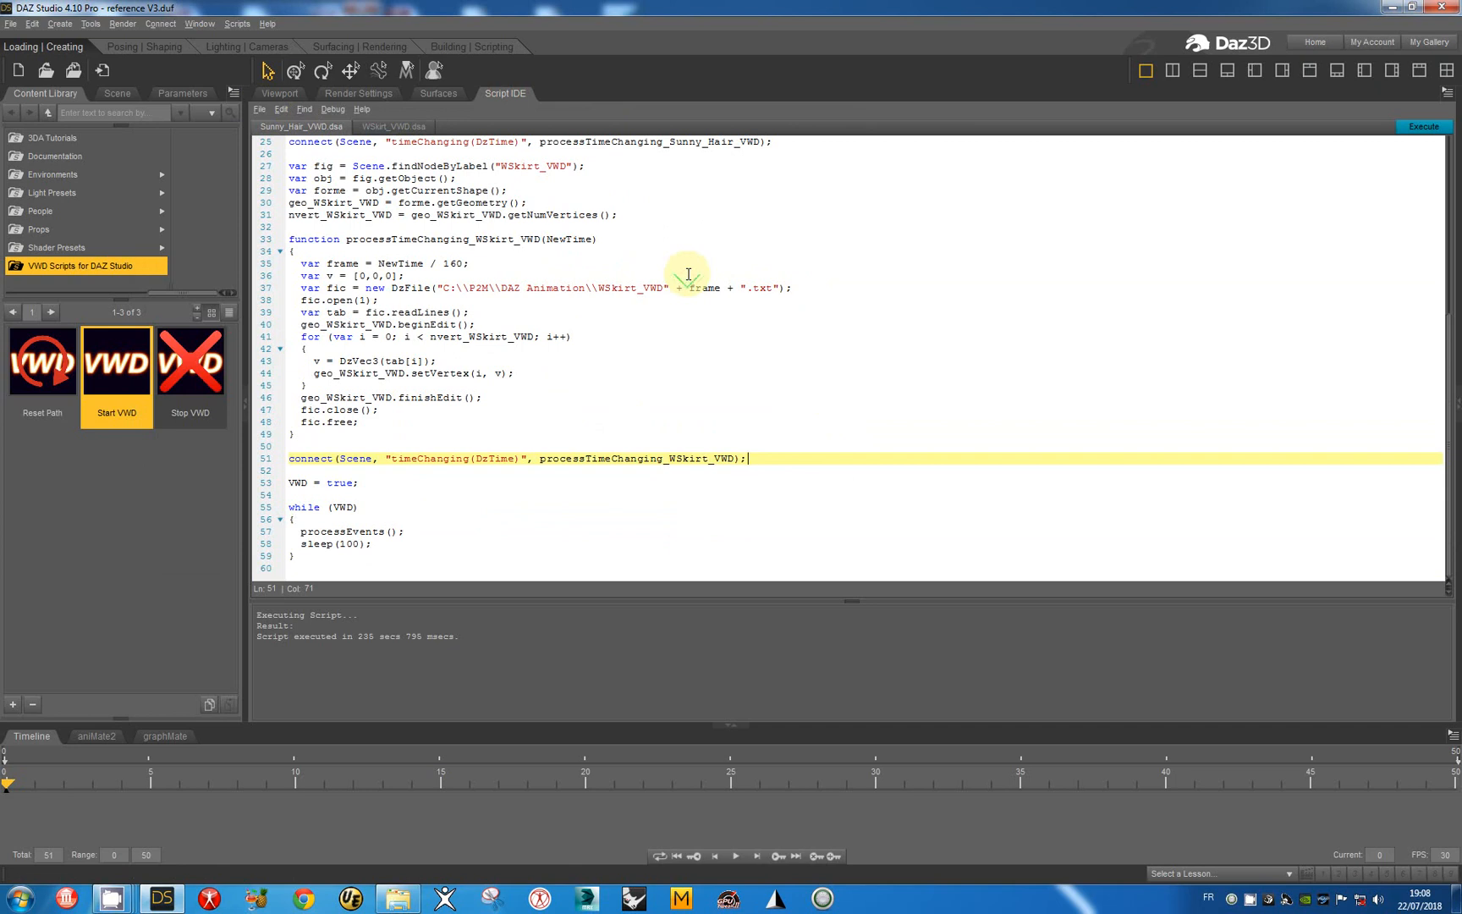
pyautogui.scroll(8, 688, 273)
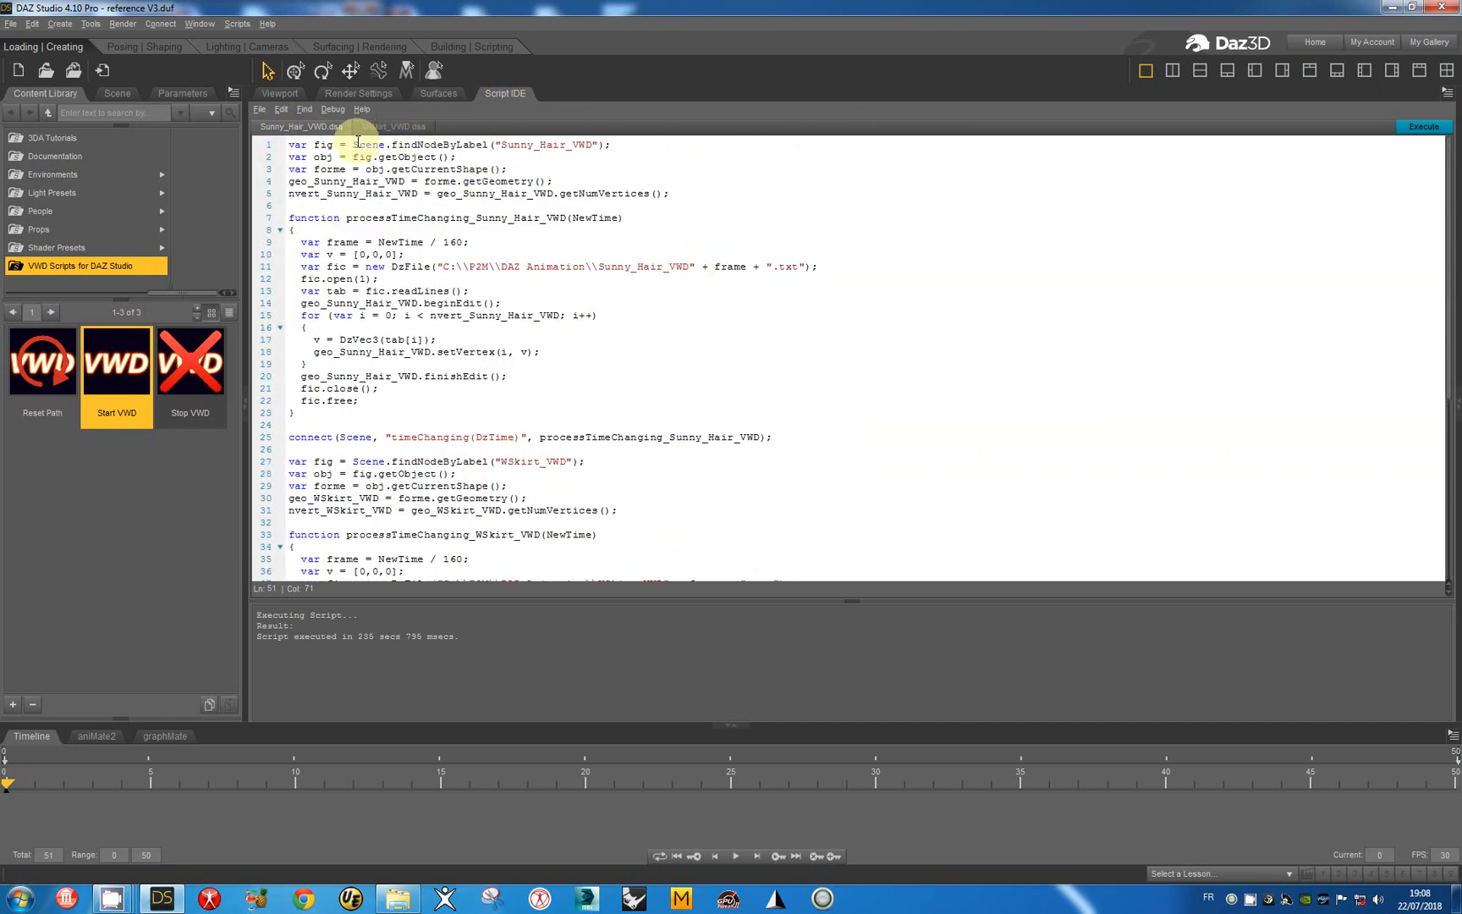
pyautogui.scroll(-2, 677, 372)
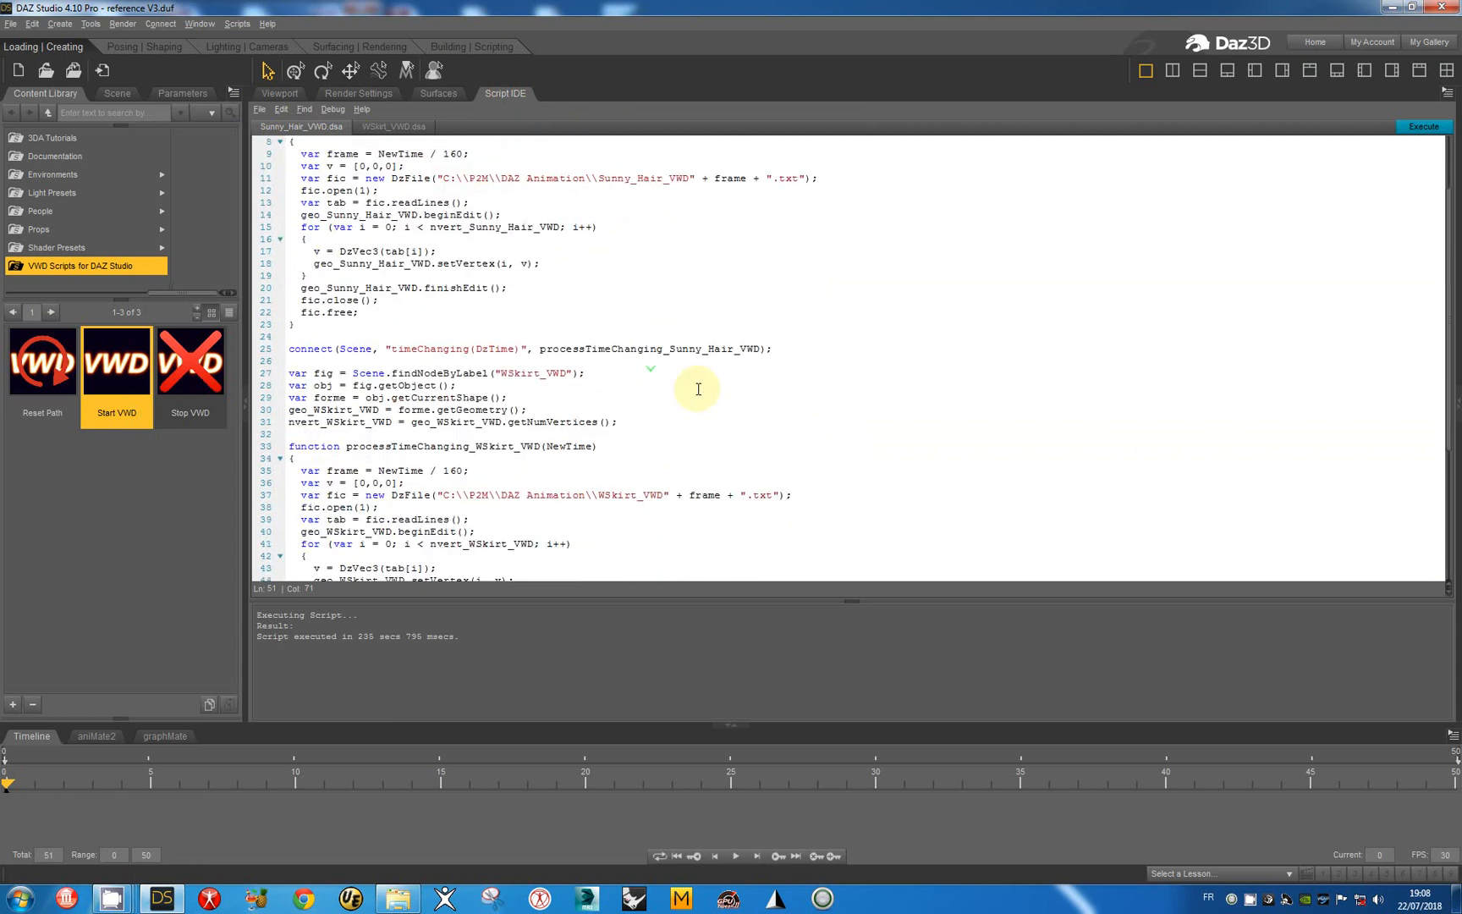
pyautogui.scroll(-1, 686, 382)
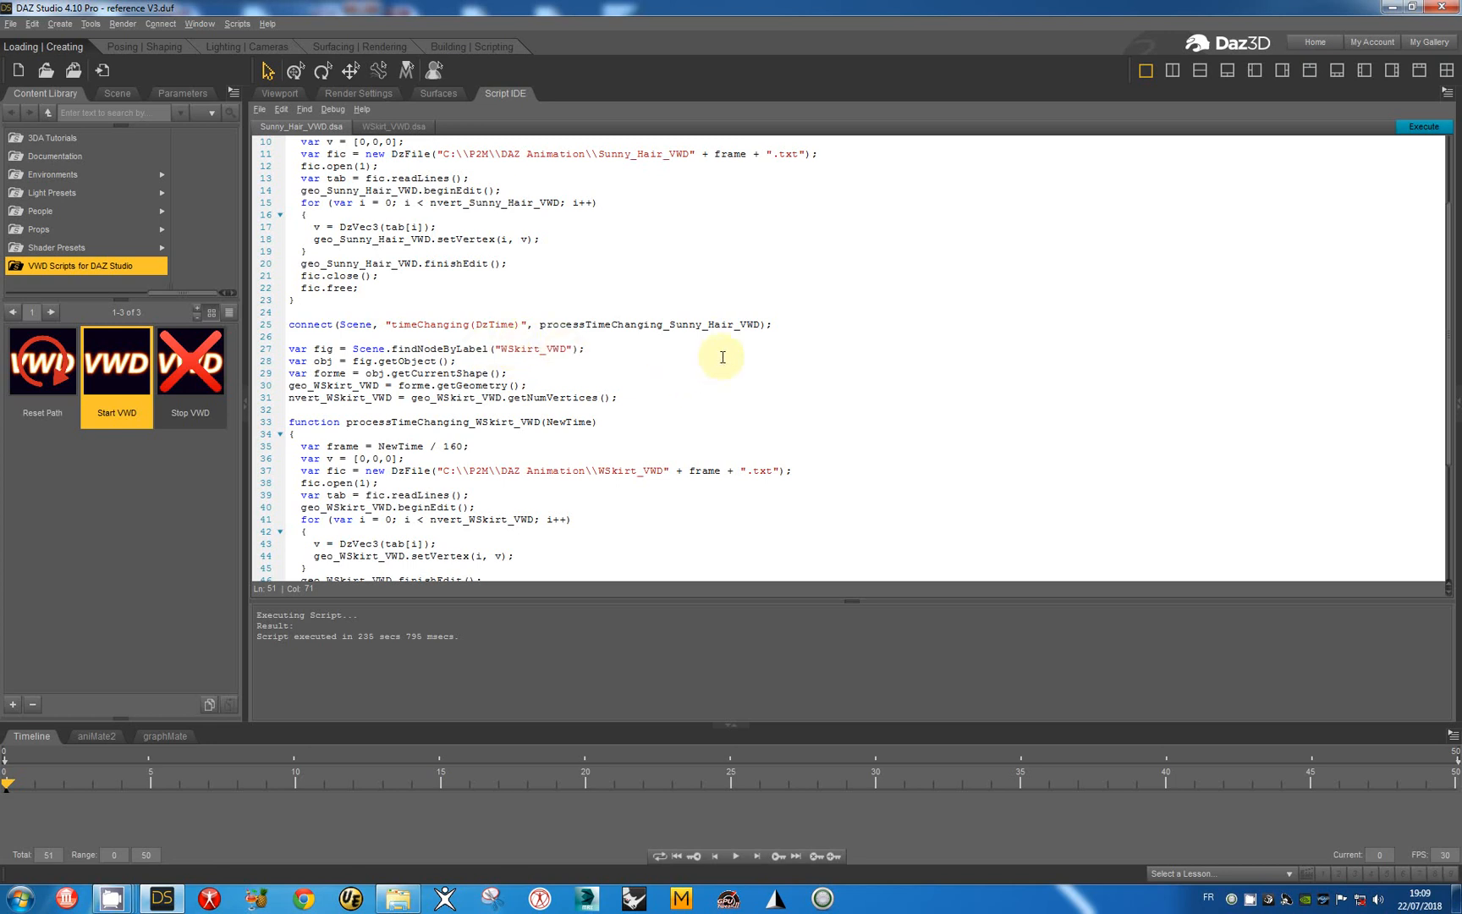
pyautogui.scroll(-5, 723, 357)
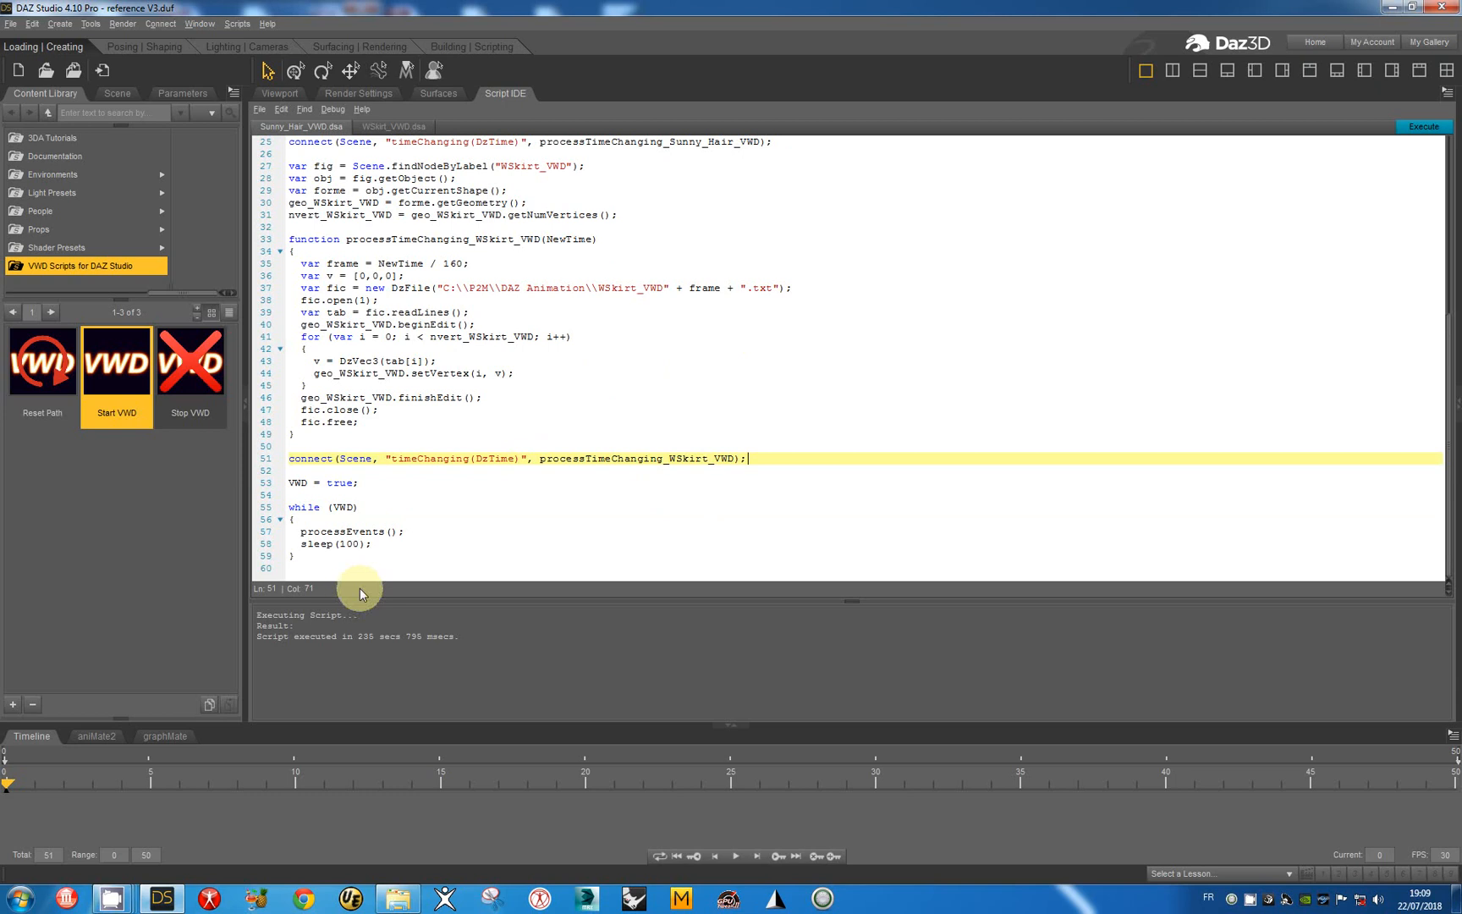
pyautogui.click(1425, 128)
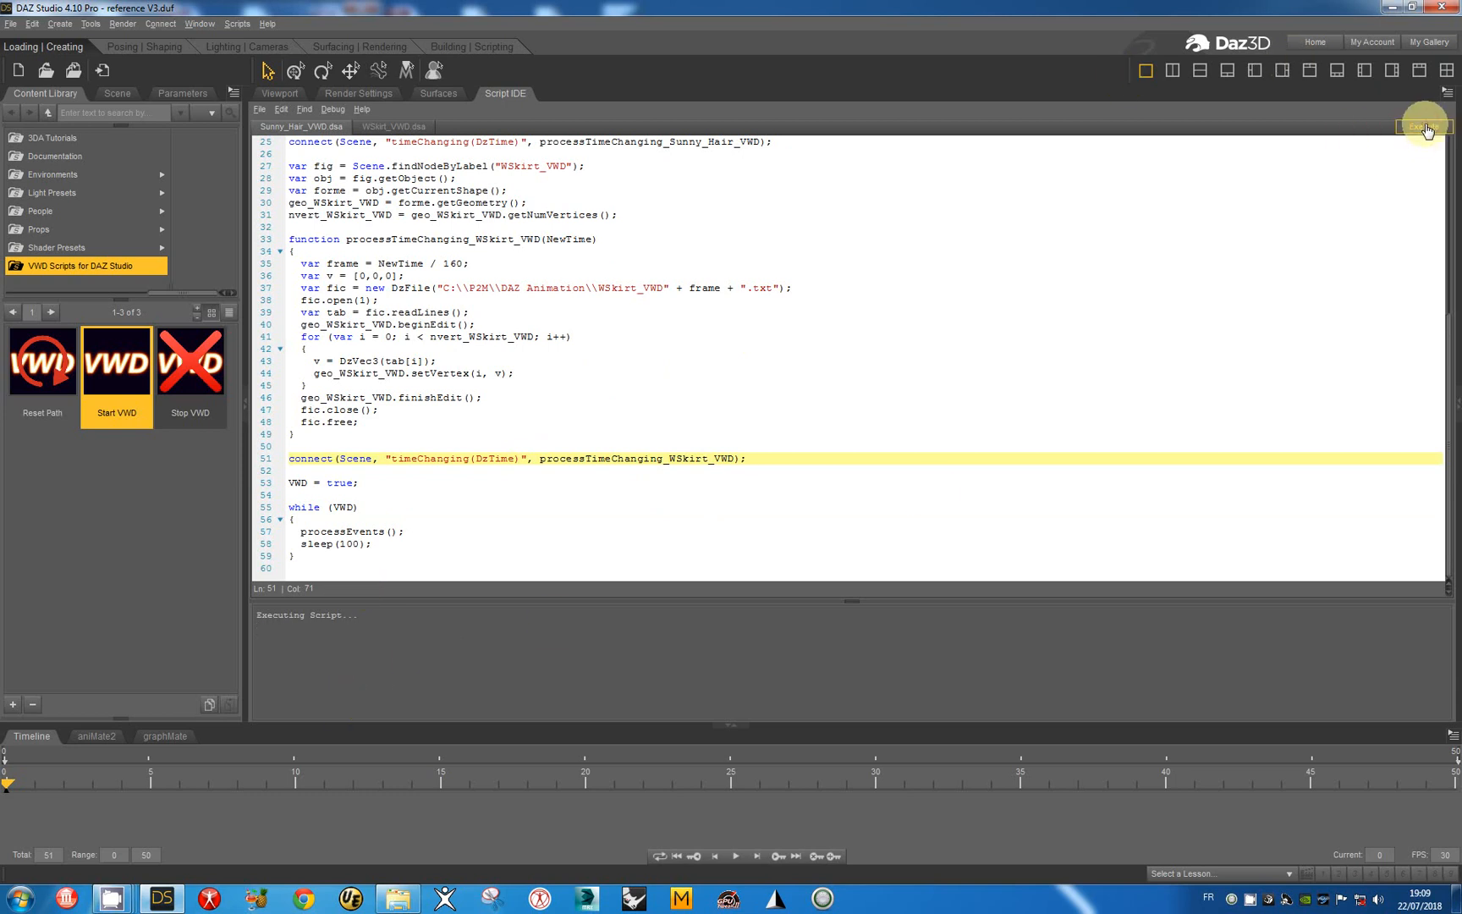
pyautogui.click(279, 93)
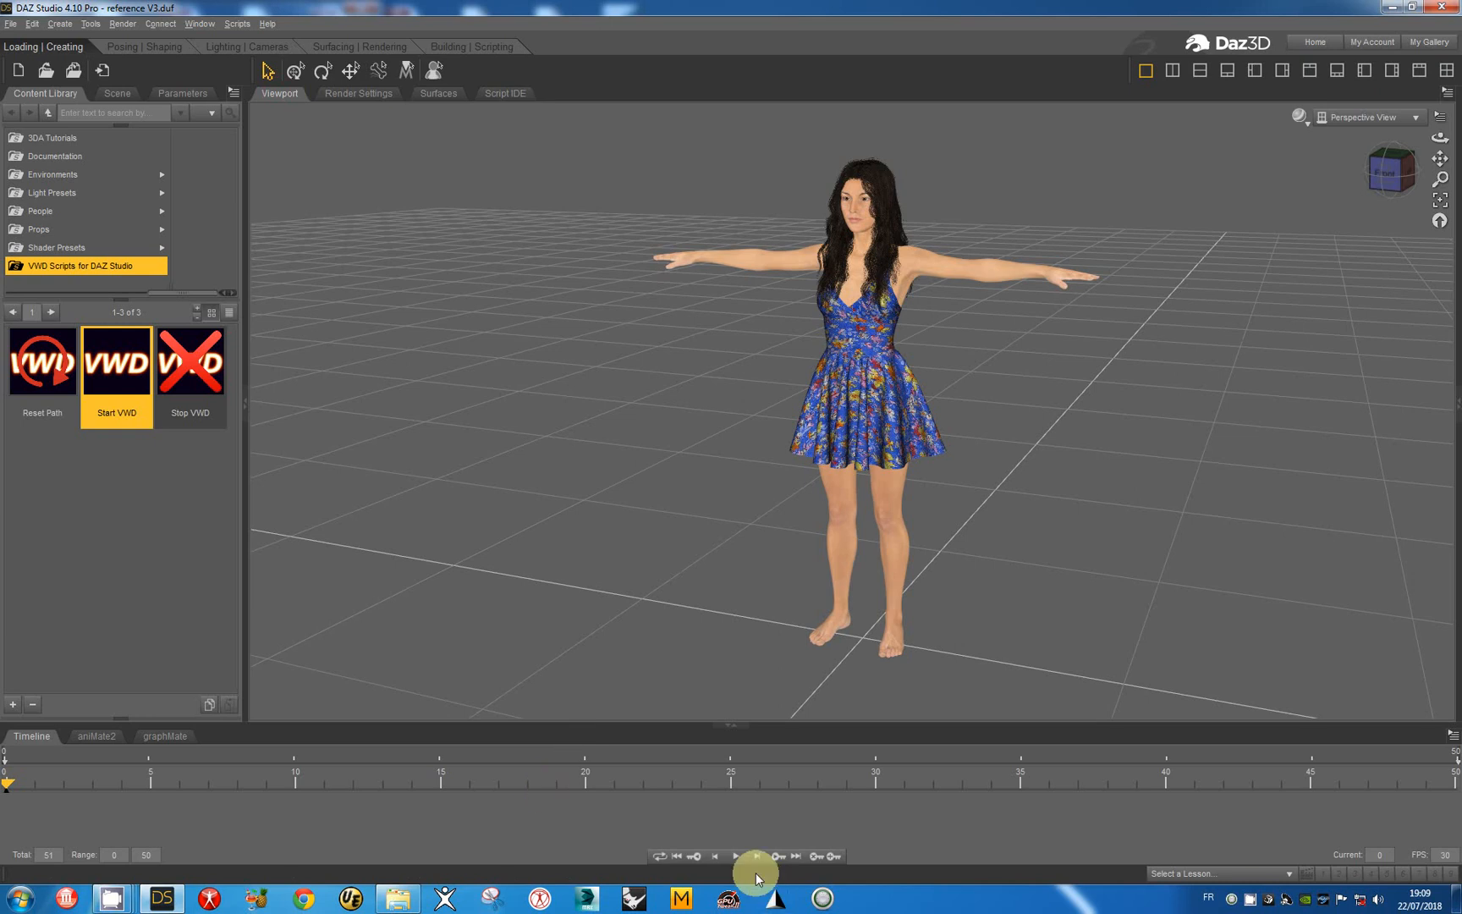
pyautogui.click(735, 856)
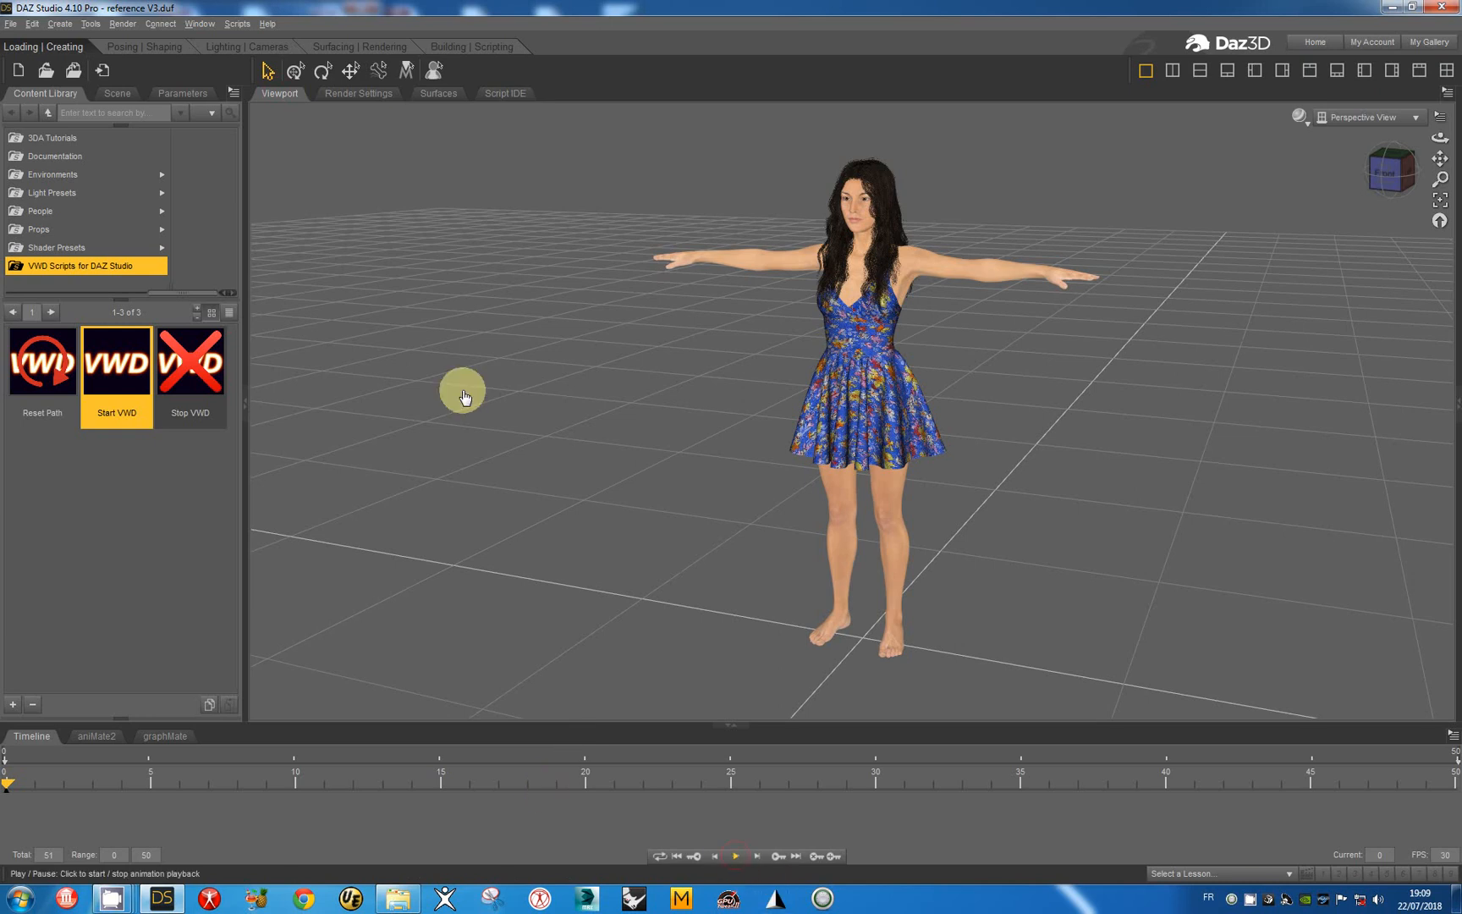